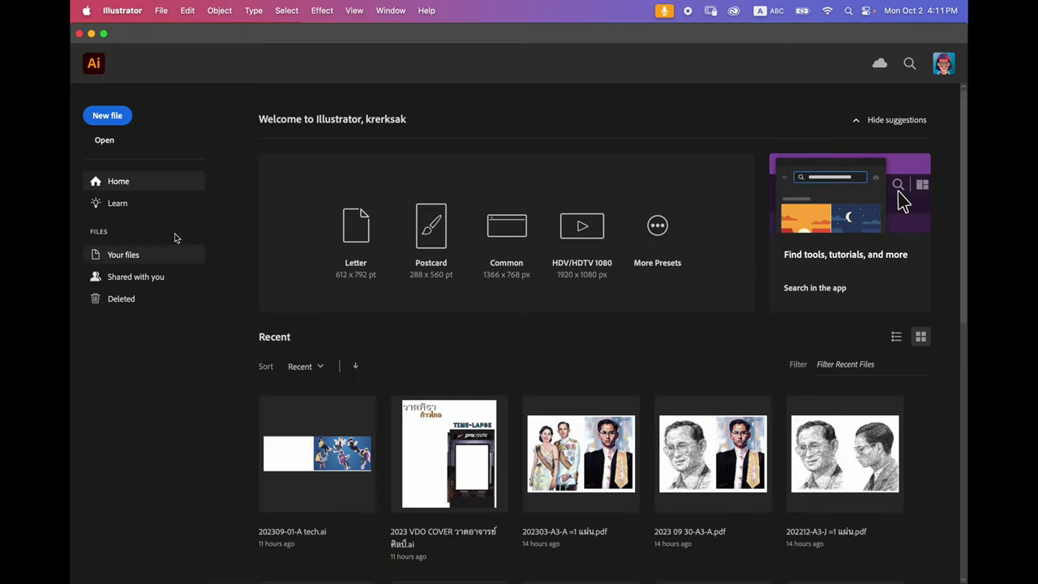
- Create a 5000 x 3000 px landscape document in CMYK Color with raster effects at Medium (150 ppi)
left_click(162, 12)
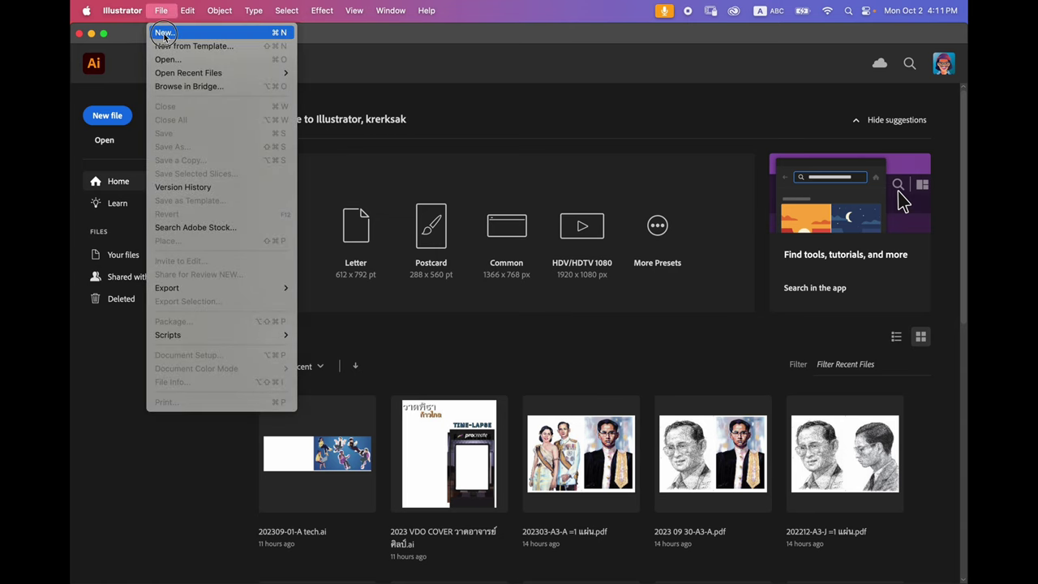
left_click(163, 34)
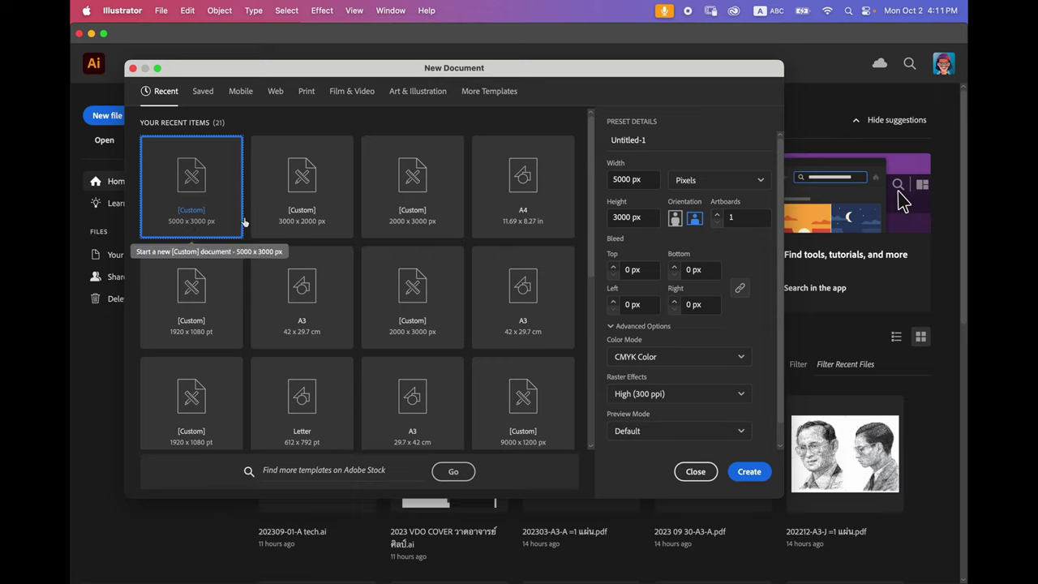
left_click(646, 180)
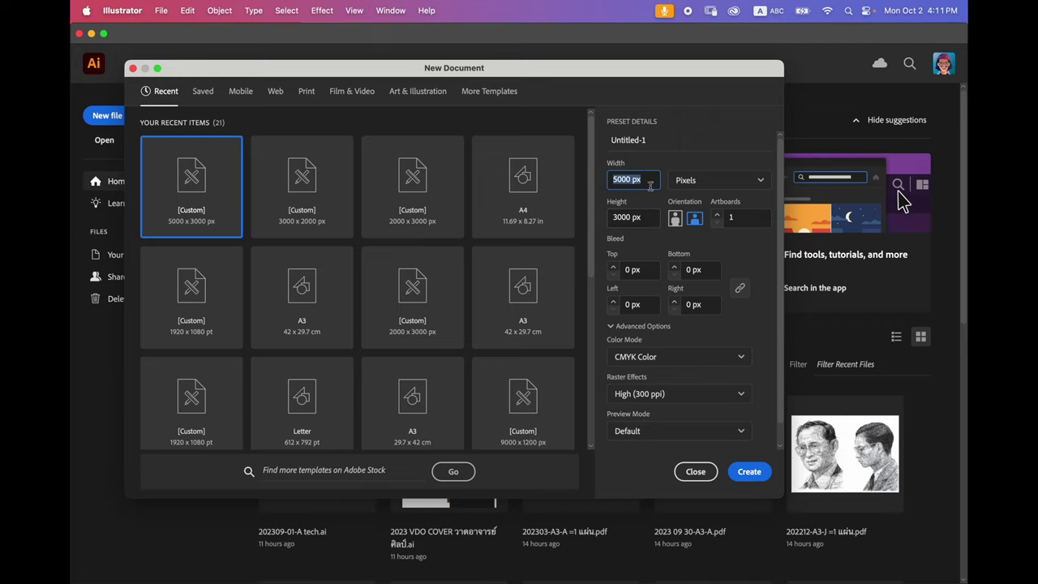
left_click(648, 217)
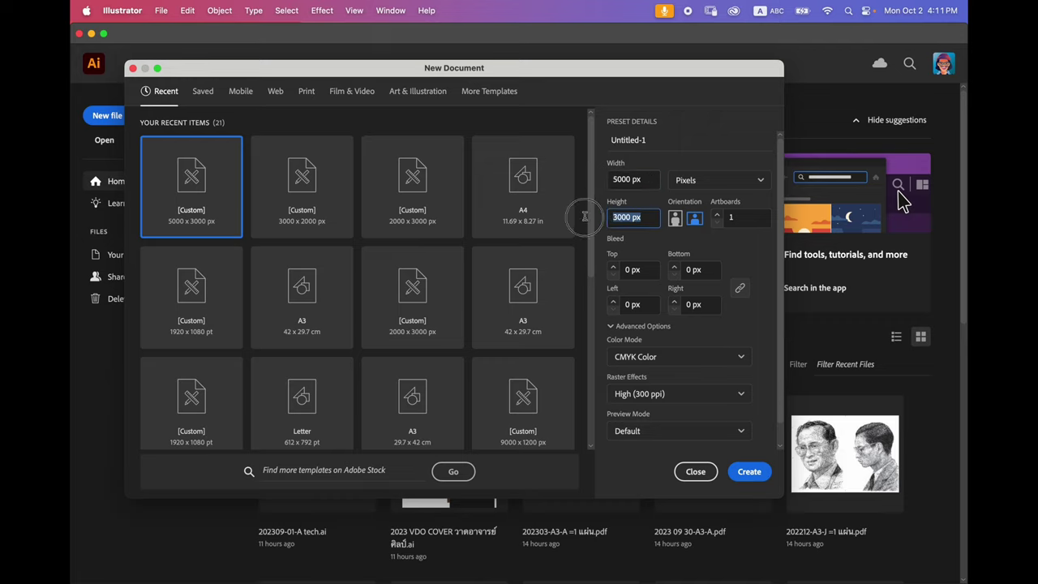
left_click(647, 180)
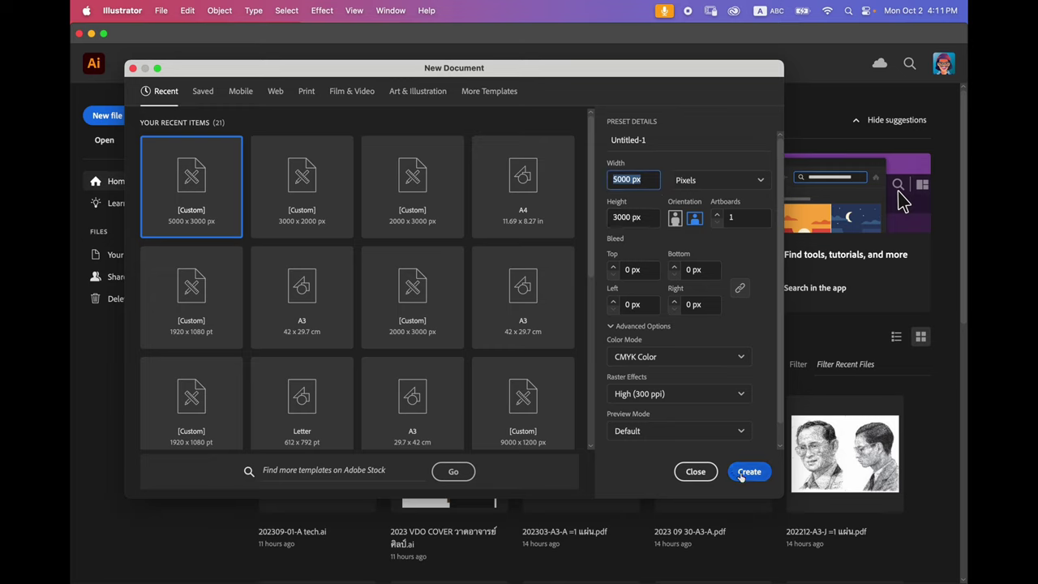
left_click(742, 394)
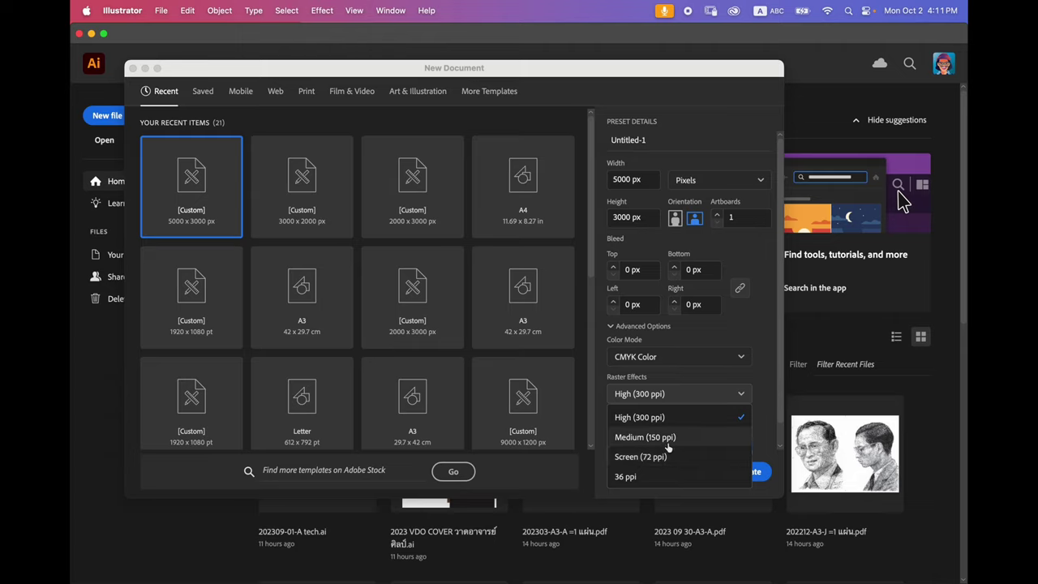
left_click(653, 438)
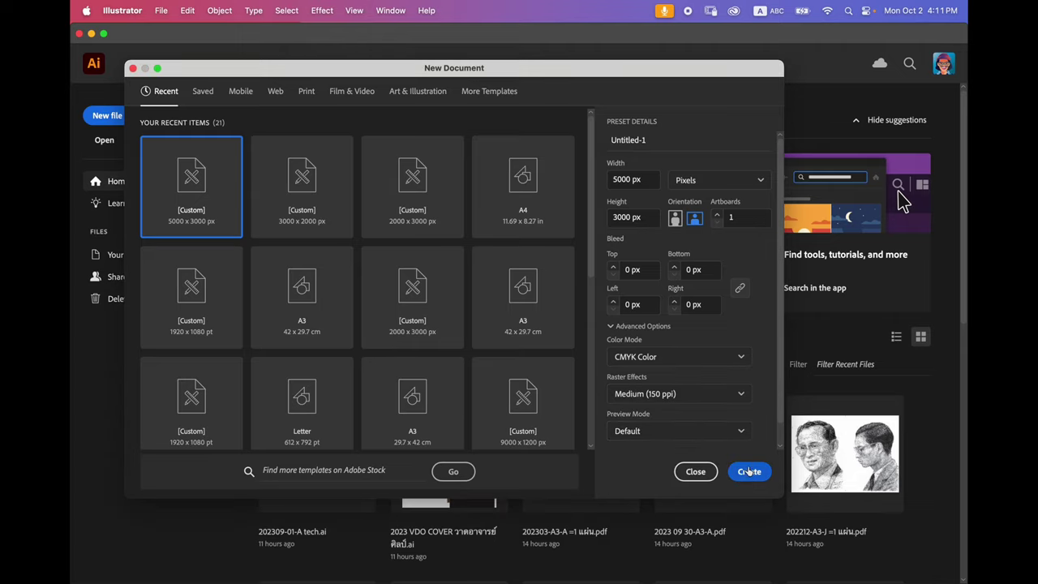
left_click(748, 472)
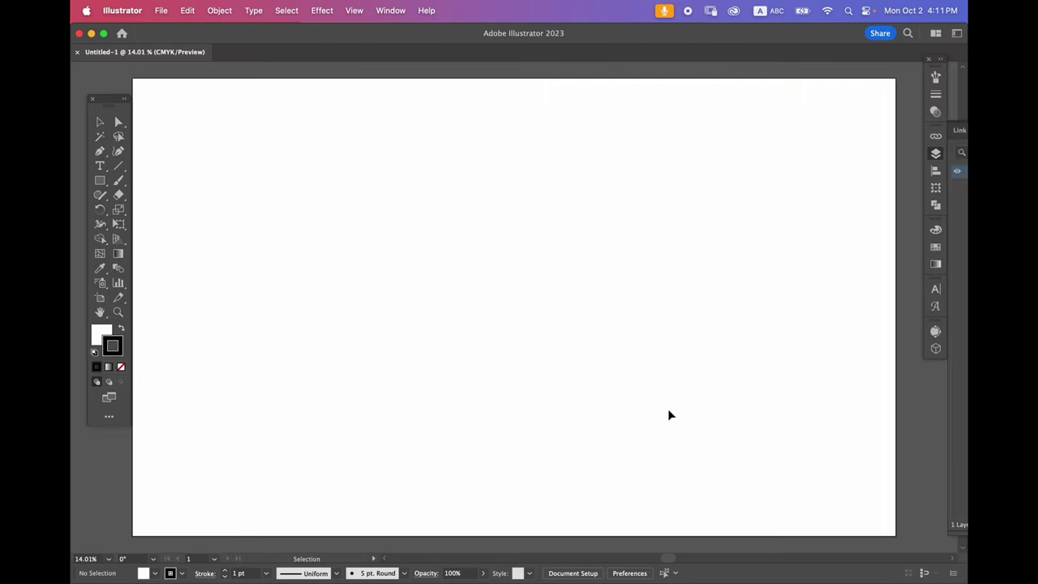
- Place Sketch_For_Vector_0.jpg from the 2023 09 Ai -A folder as a linked image near the artboard's upper-left corner
key("super+minus")
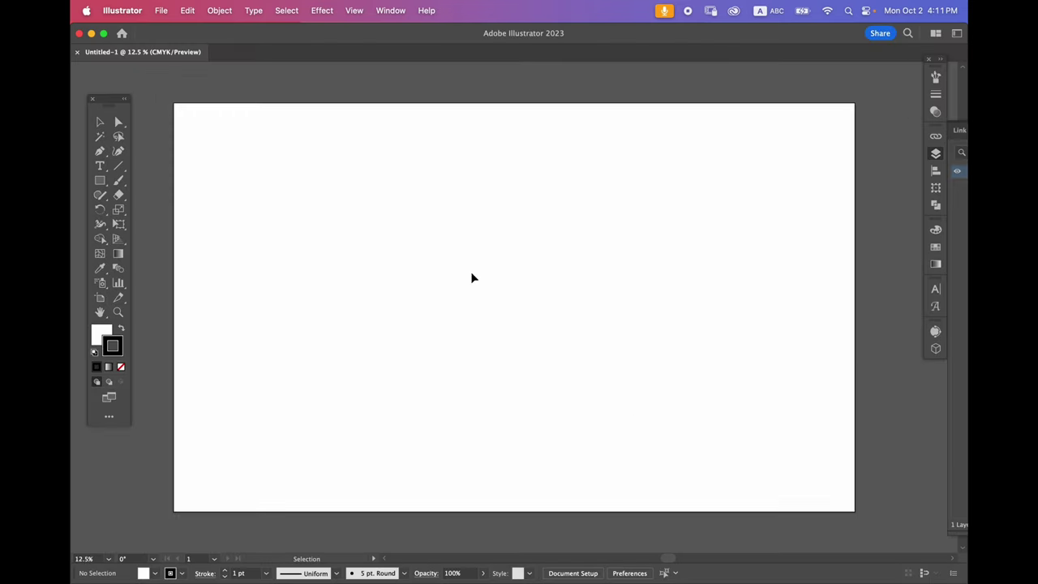
left_click(161, 7)
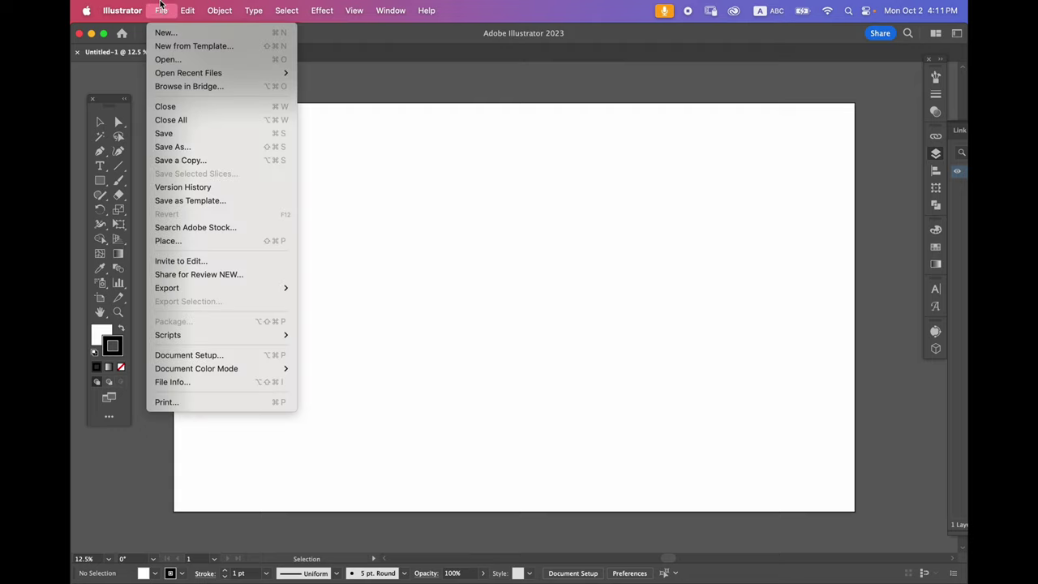
left_click(161, 8)
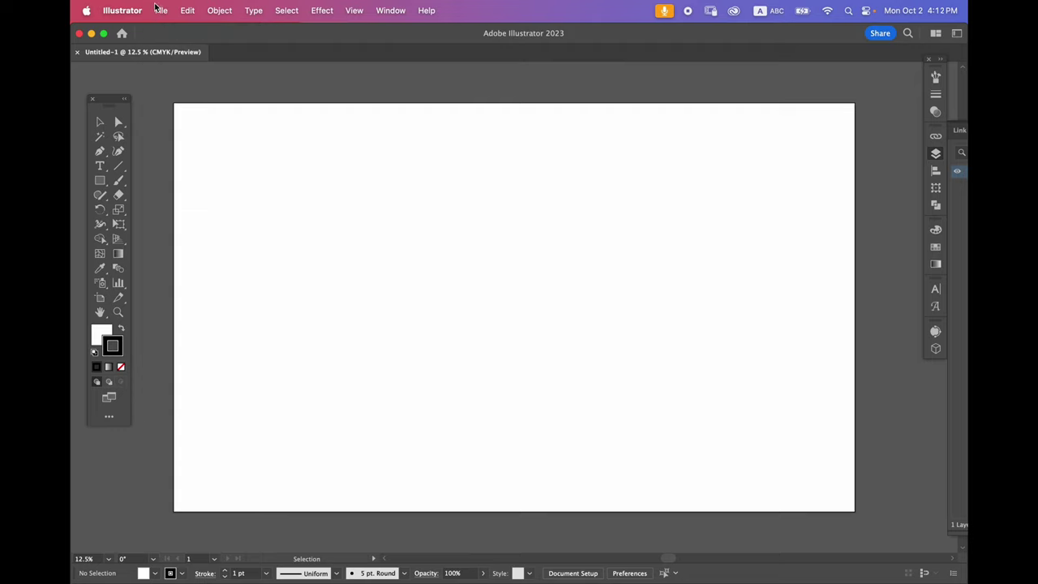
left_click(160, 7)
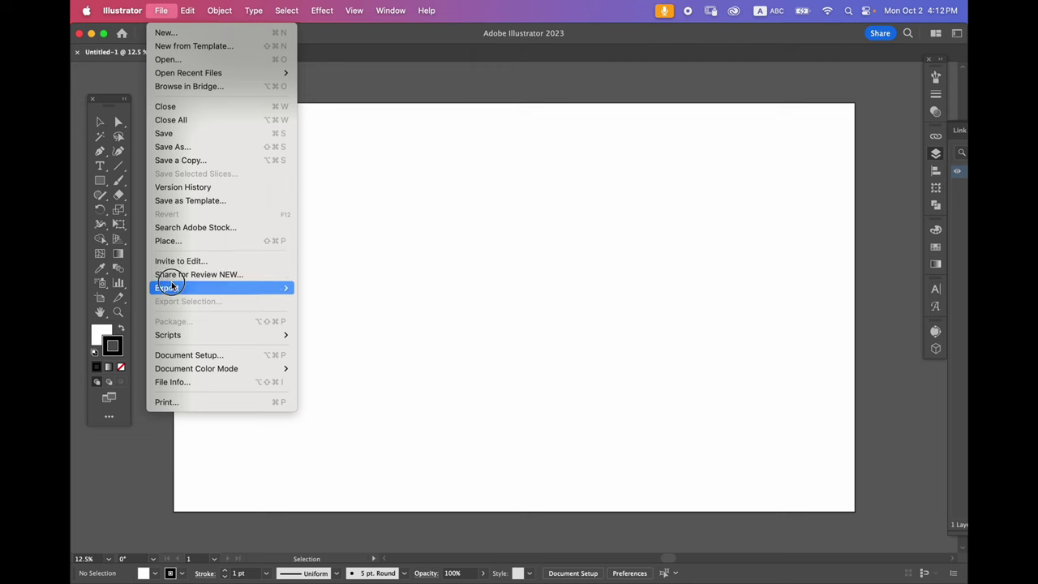
left_click(170, 241)
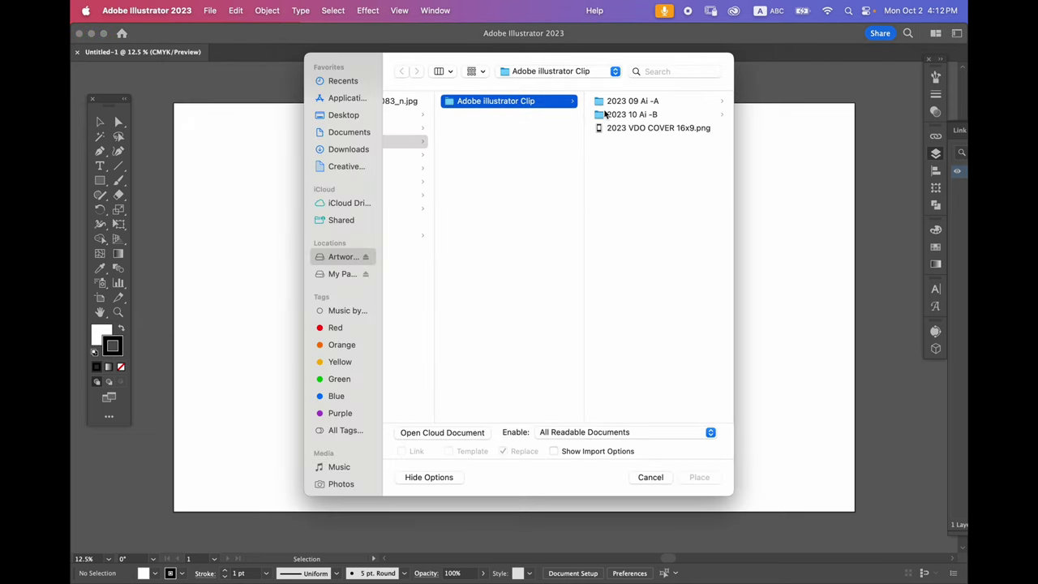
left_click(665, 103)
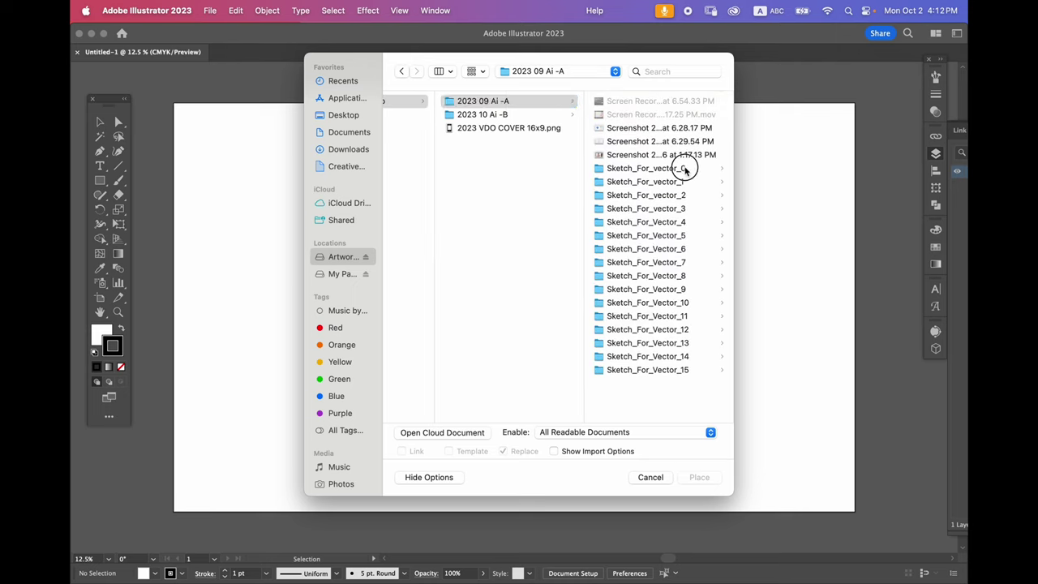
left_click(684, 169)
left_click(699, 115)
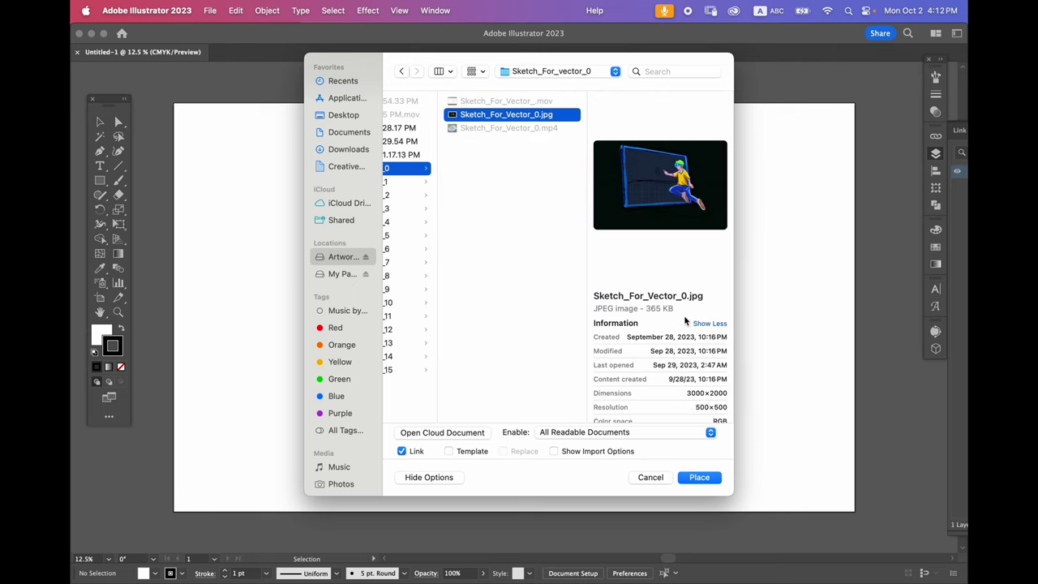
left_click(698, 476)
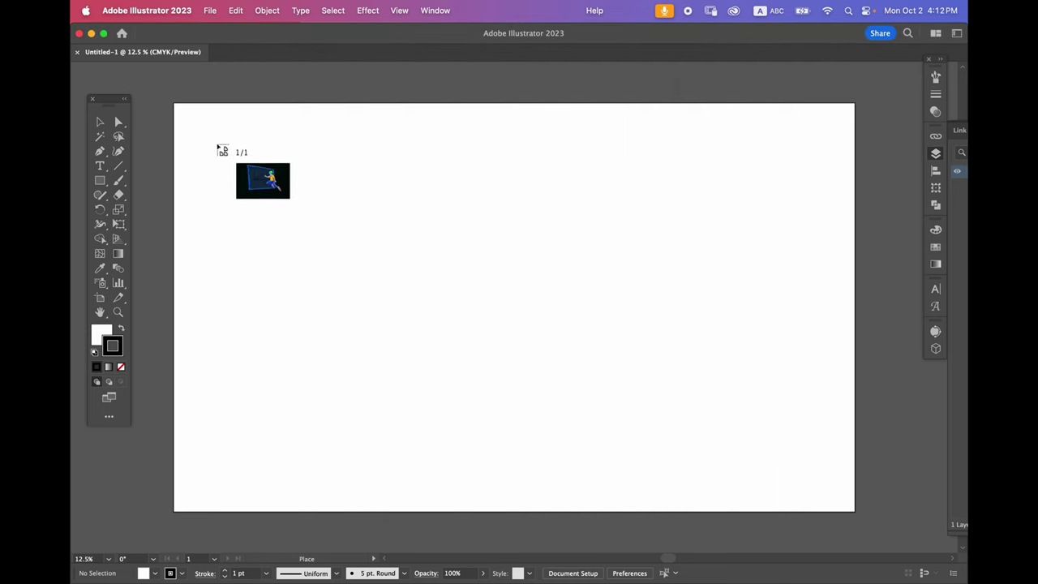
left_click(187, 109)
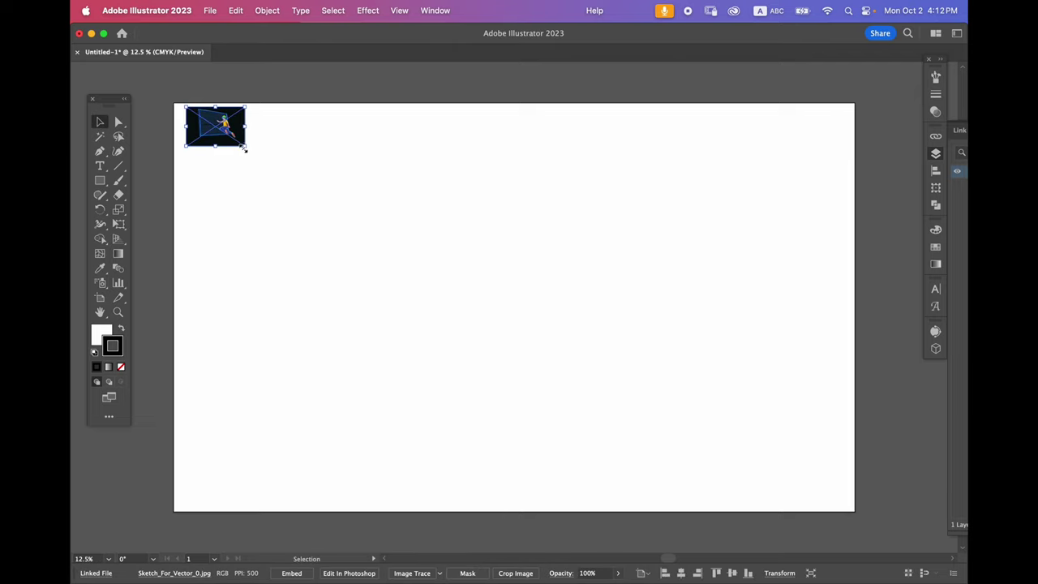
left_click_drag(244, 148, 263, 157)
key("super+z")
key("super+z")
key("super+shift+z")
- Enlarge the placed sketch to nearly the full artboard height and centre it on the artboard
left_click_drag(245, 146, 903, 501)
left_click_drag(750, 423, 771, 427)
left_click(934, 172)
left_click(935, 170)
left_click(935, 170)
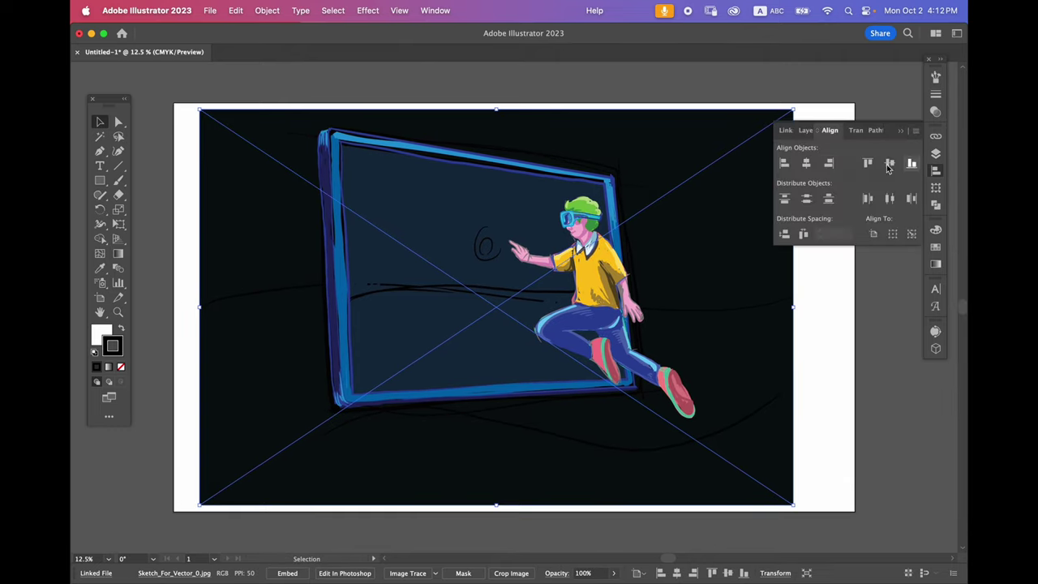
left_click(807, 163)
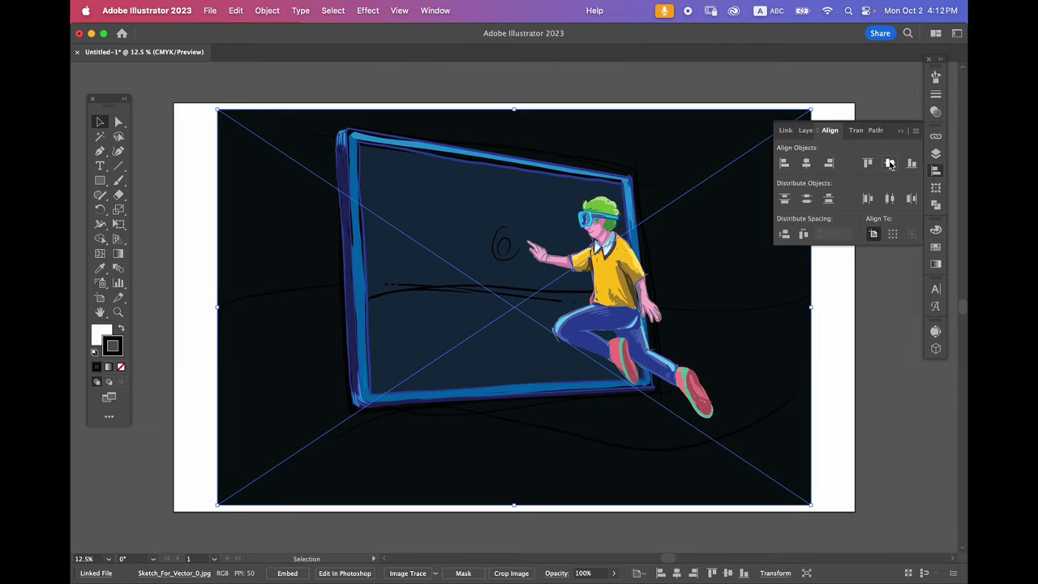
left_click(840, 344)
left_click(685, 306)
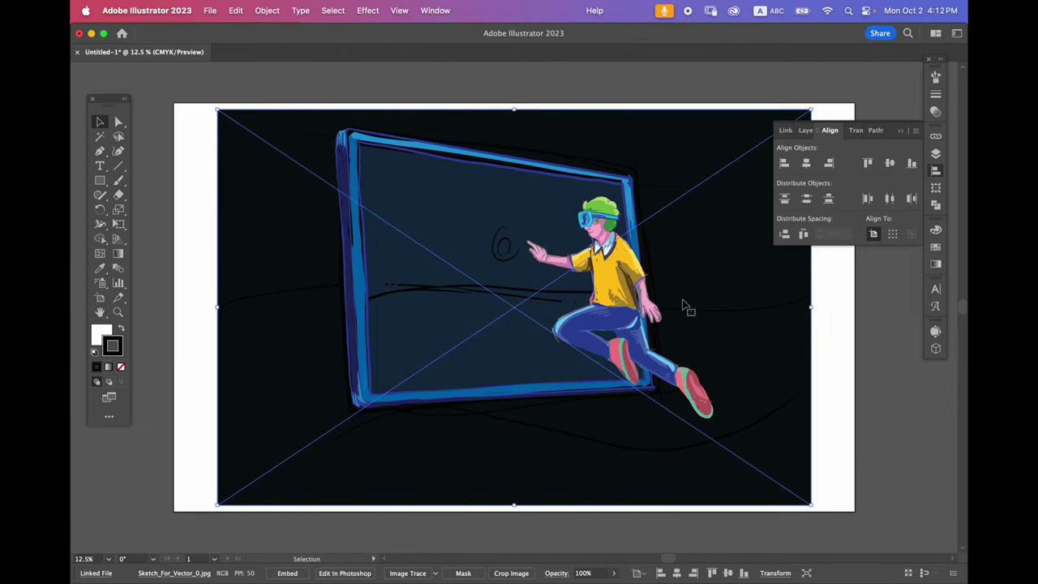
- Lock Layer 1 containing the sketch and add a new layer above it
left_click(935, 154)
left_click(797, 172)
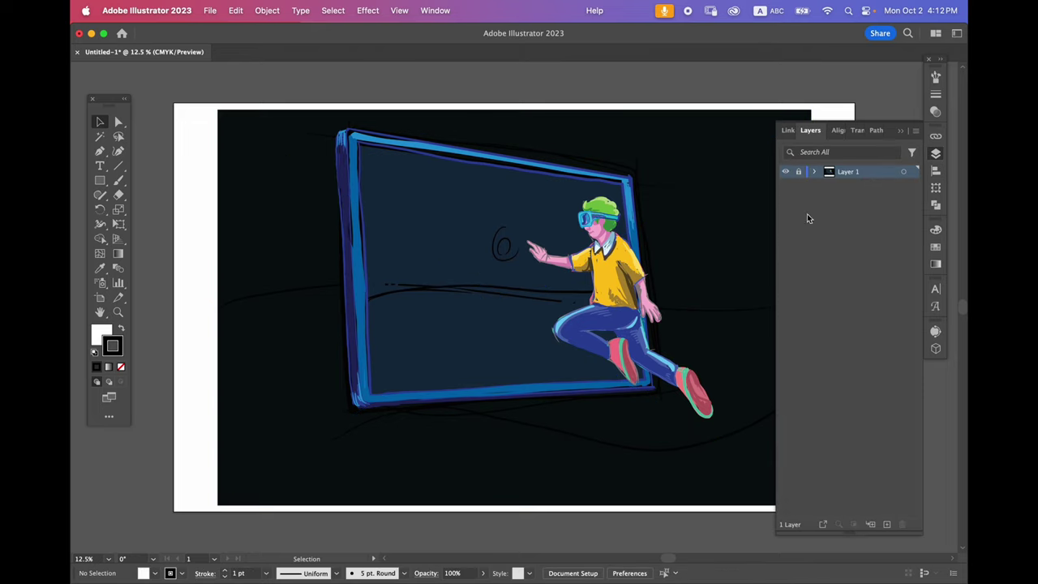
left_click(886, 525)
- Start a Pen path on Layer 2 at the shirt collar and trace the outstretched arm's sleeve to the armpit
left_click(99, 152)
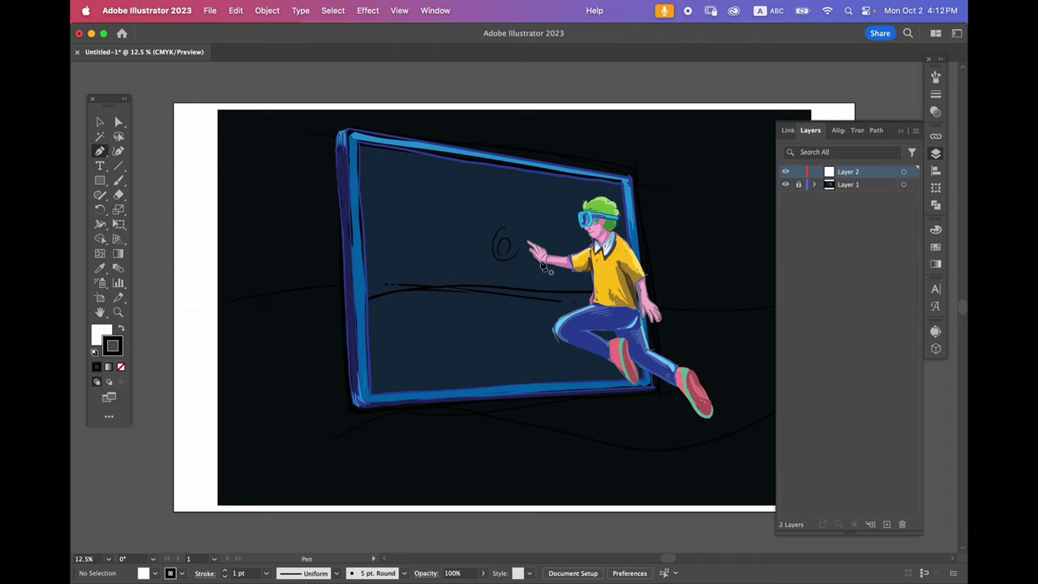
left_click(594, 314, "super")
left_click(593, 314, "super")
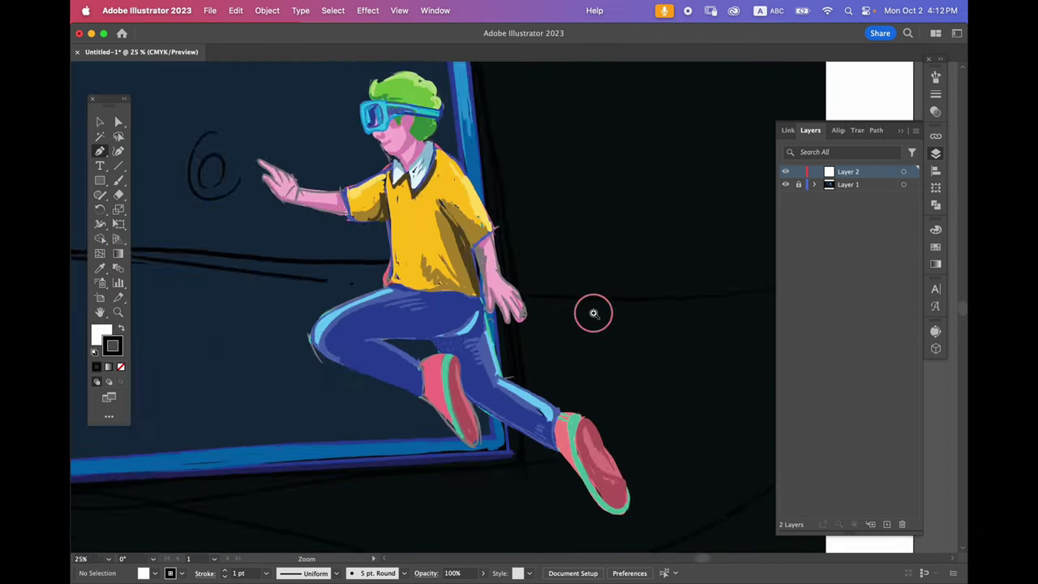
left_click(593, 313, "super")
left_click_drag(425, 246, 669, 319)
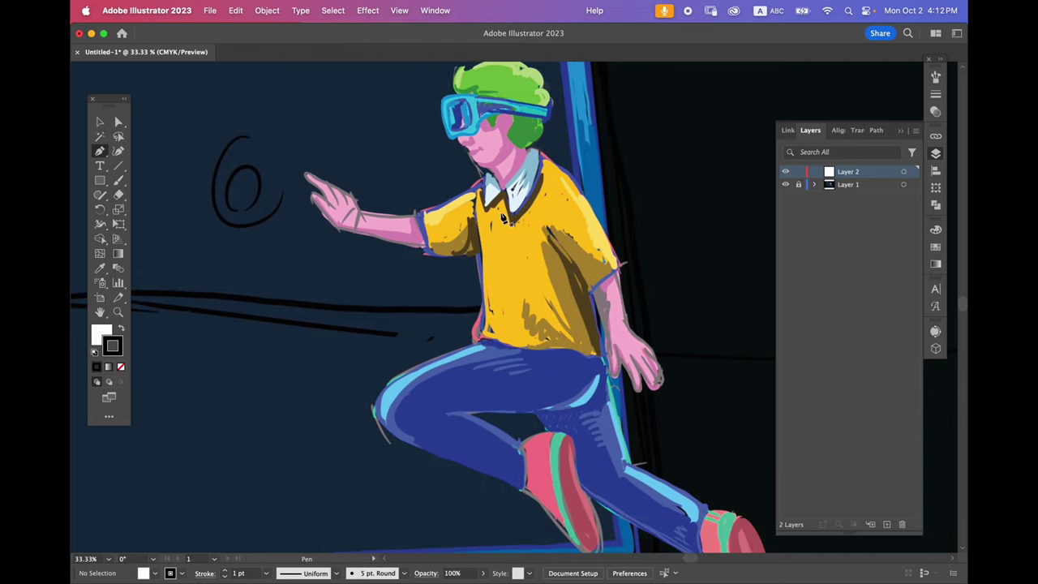
left_click(482, 188)
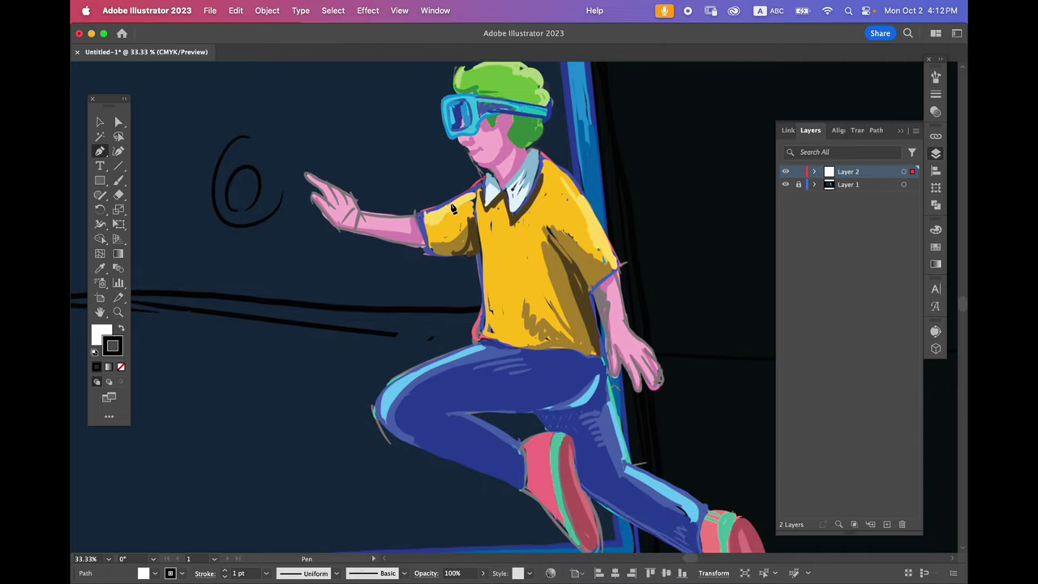
left_click(421, 212)
left_click_drag(429, 253, 440, 259)
left_click(479, 254)
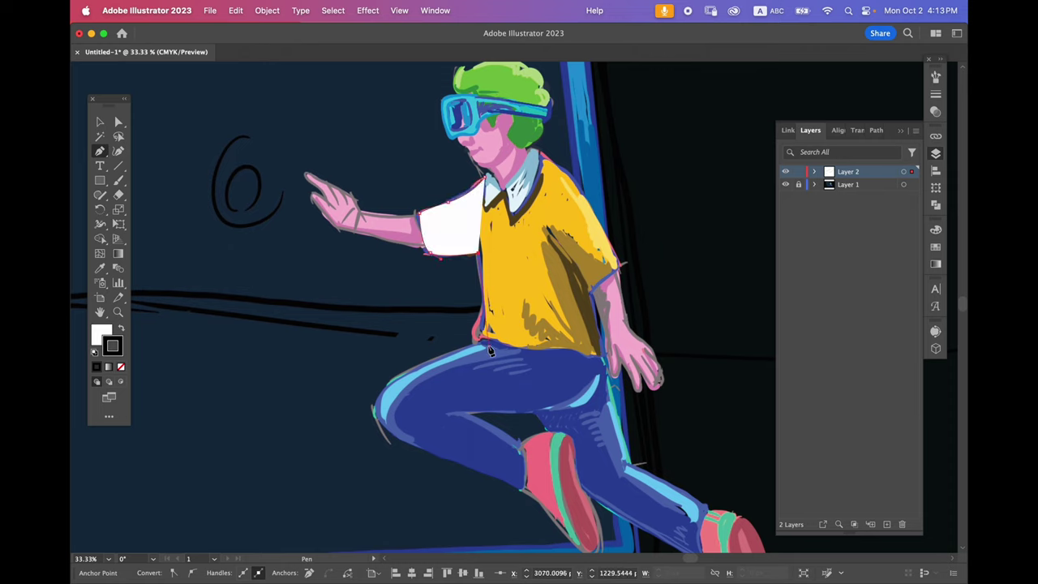
- Continue the shirt path down the torso's side and along the hem to the lowered hand
left_click_drag(483, 338, 473, 344)
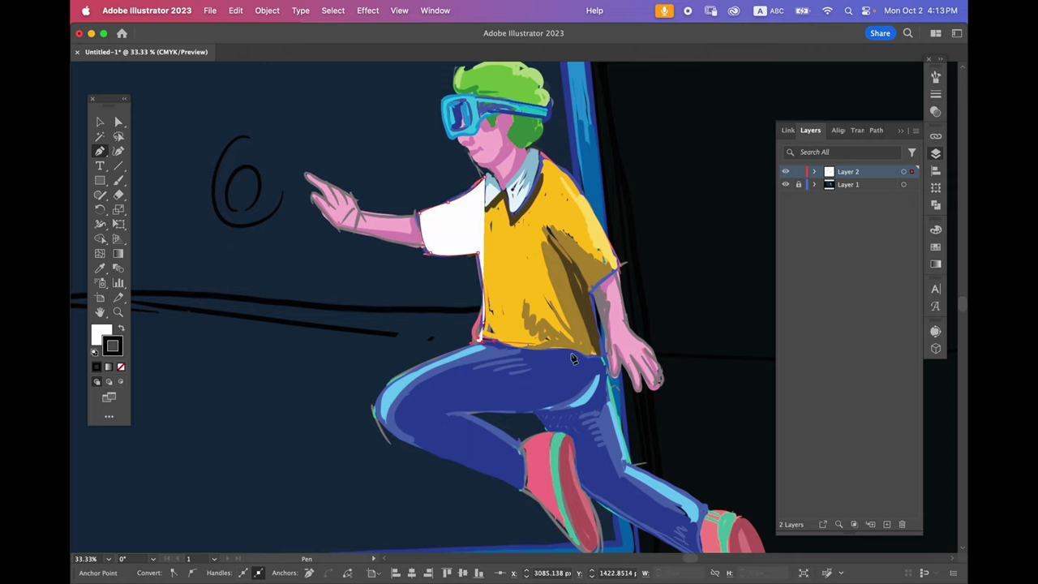
left_click(549, 350)
left_click(588, 352)
left_click(608, 352)
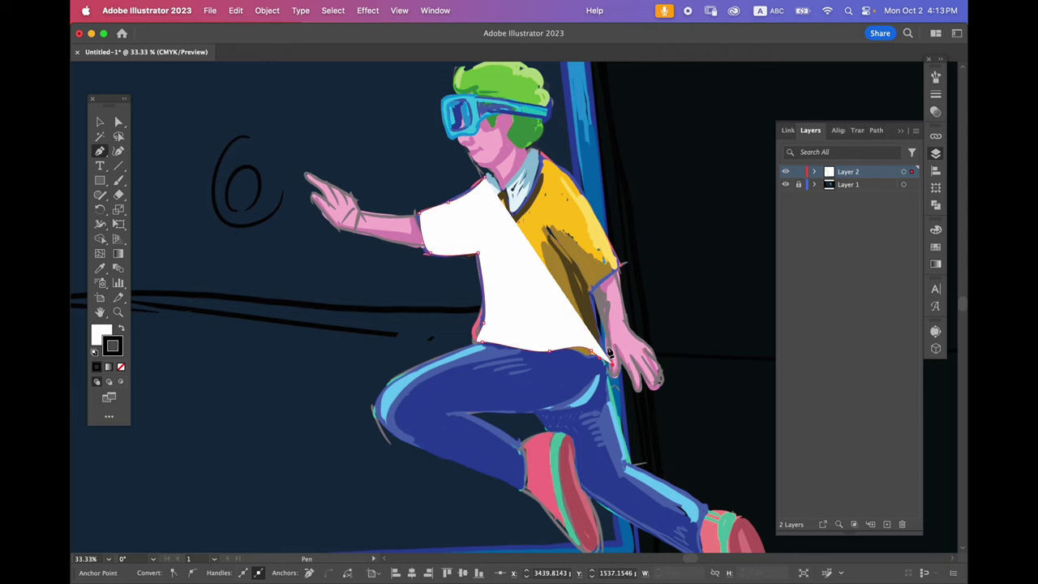
- Select the whole shirt path, remove its fill and colour its stroke green (6DBE45)
left_click(610, 349, "super")
left_click(539, 327, "super")
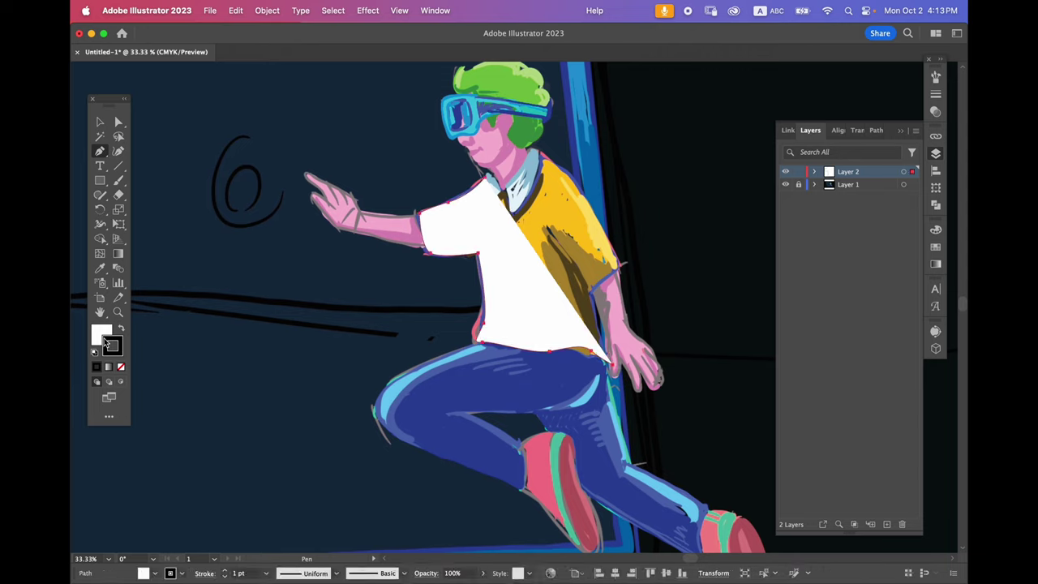
left_click(104, 338)
left_click(122, 368)
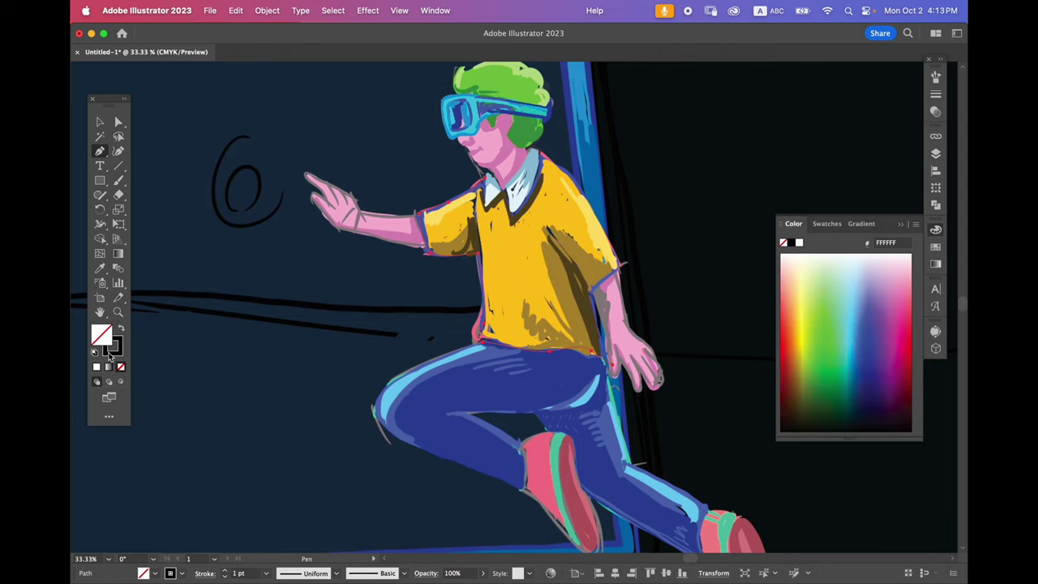
left_click(119, 345)
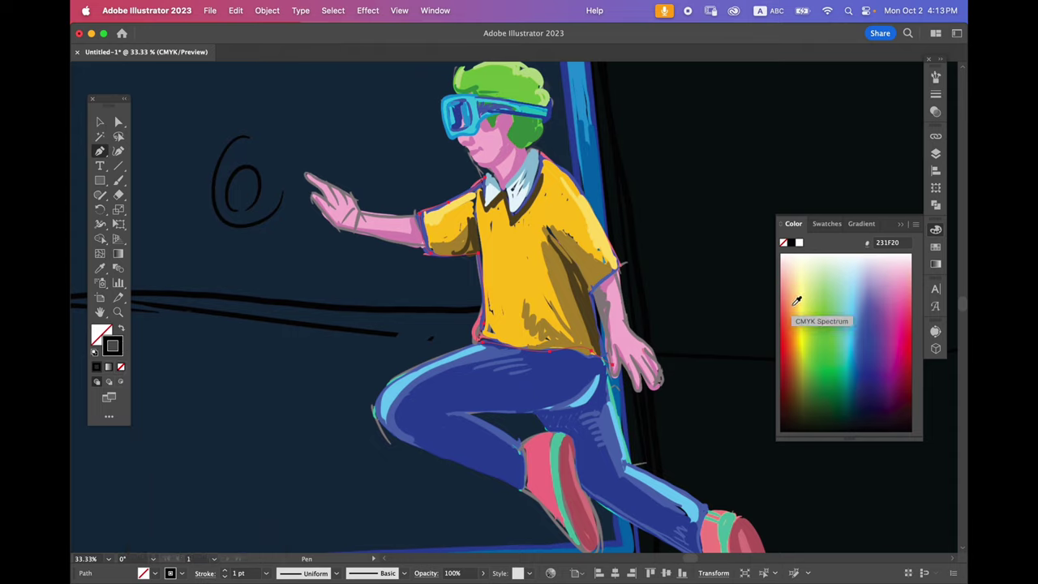
left_click(824, 338)
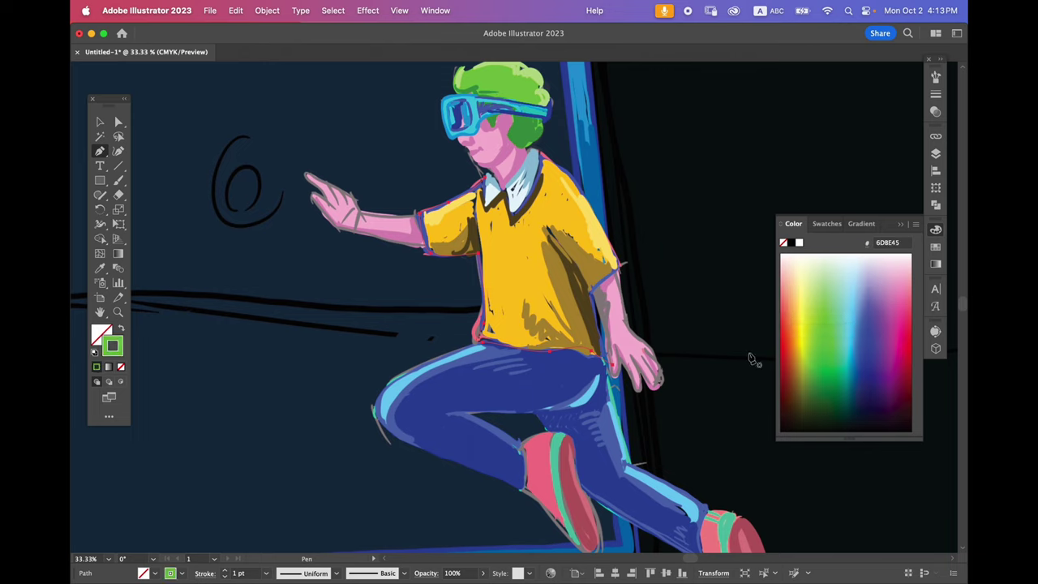
- Show the stroke settings, deselect the shirt path and examine its side and hem up close
left_click(934, 96)
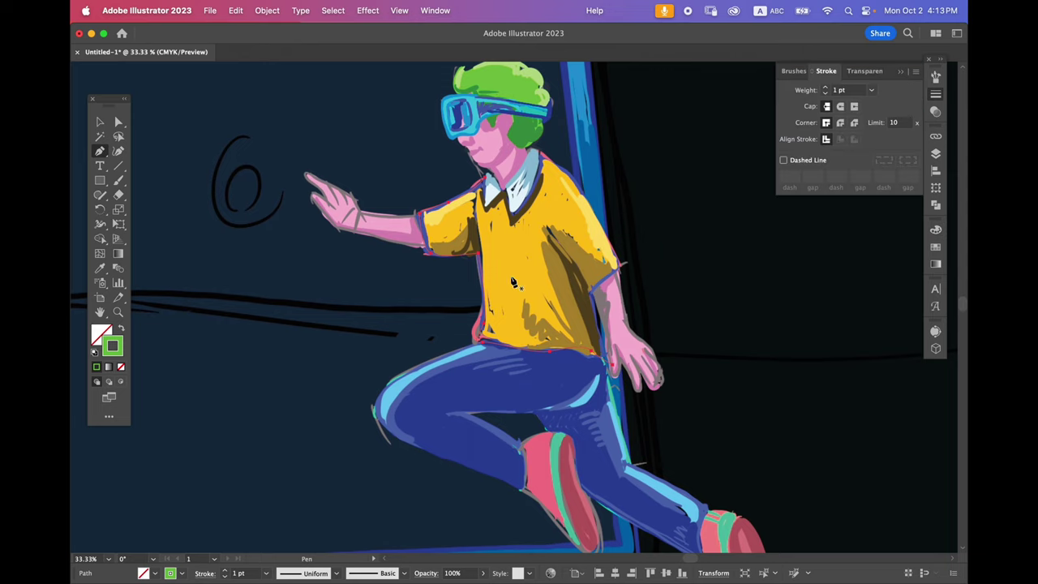
left_click(559, 271, "super")
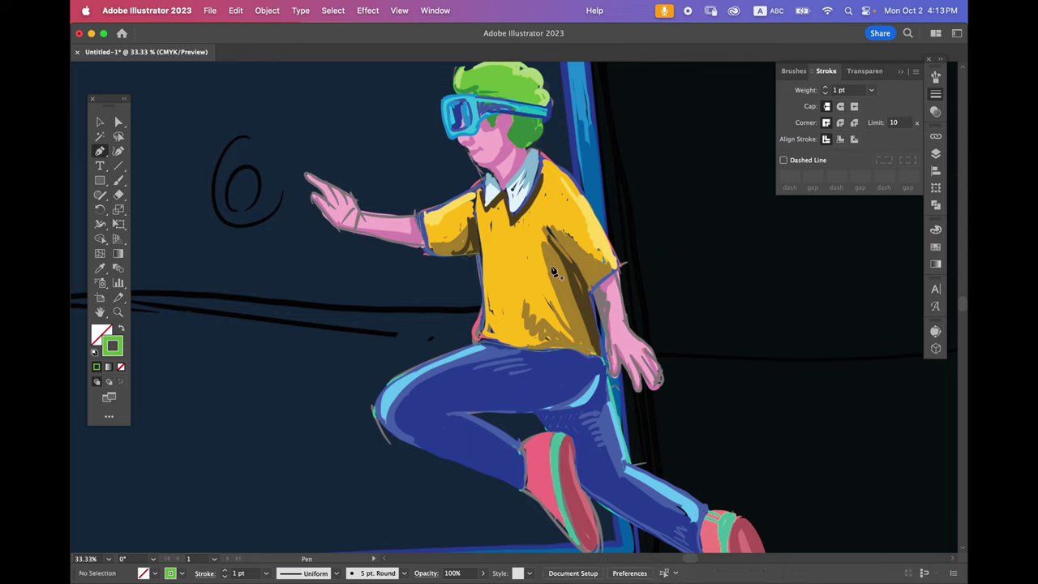
left_click(524, 329, "super")
left_click_drag(467, 342, 514, 424)
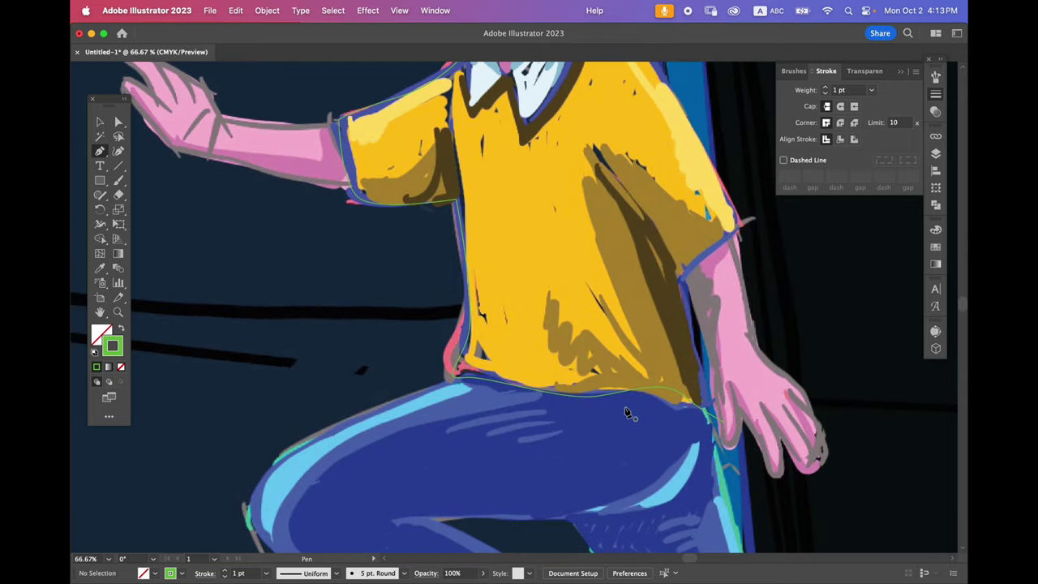
- Continue the shirt path from the hem up the torso's side to the armpit and along the lowered arm's sleeve cuff
left_click(703, 411, "super")
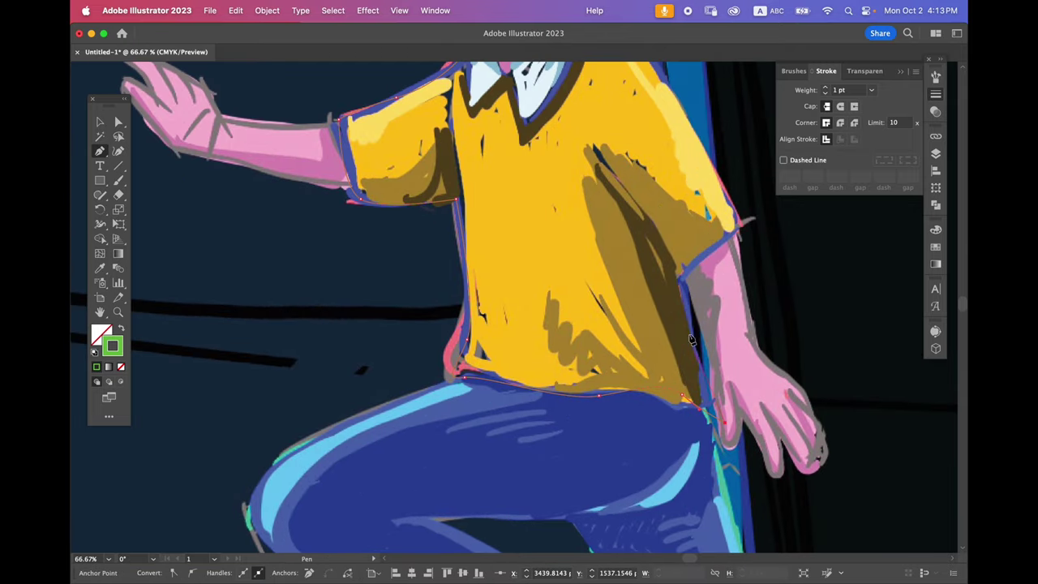
left_click_drag(693, 337, 683, 311)
left_click(672, 269)
left_click_drag(681, 270, 671, 349)
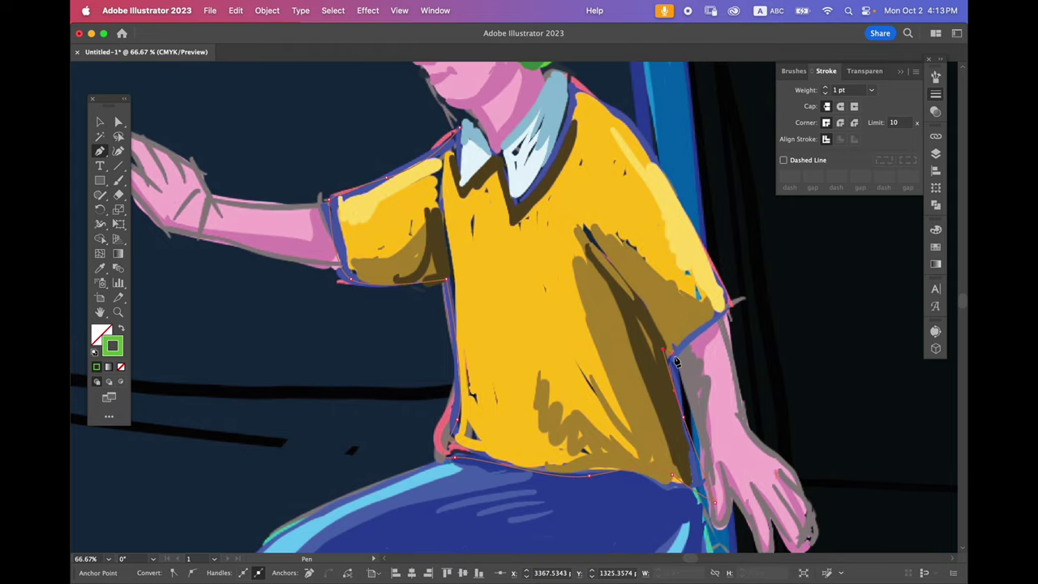
left_click(676, 356)
left_click(726, 316)
left_click_drag(731, 304, 774, 403)
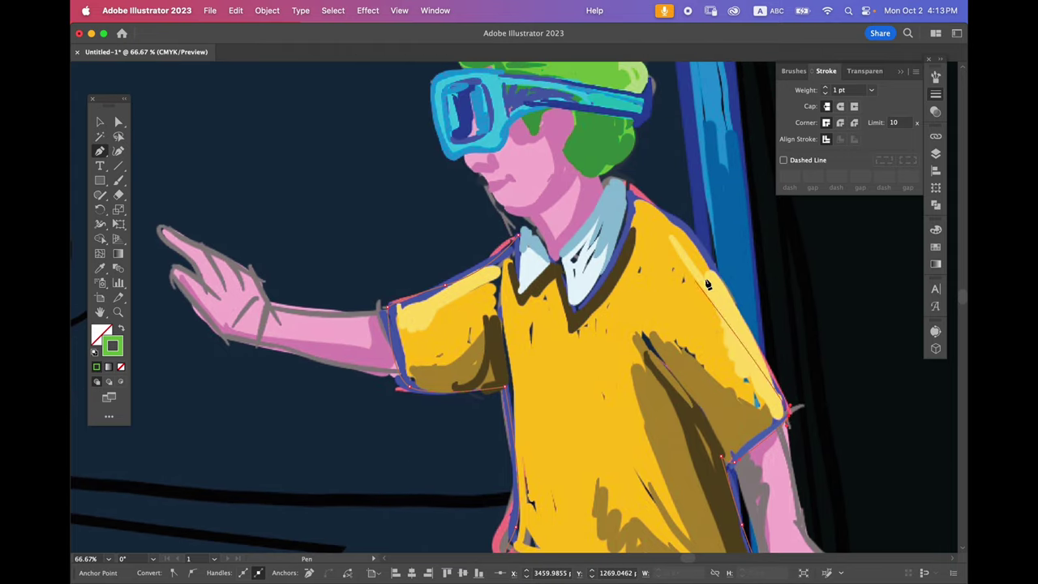
- Trace the shirt's shoulder, back of the collar and neckline, and finish the path at the front collar
left_click(715, 277)
left_click(694, 241)
left_click(625, 185)
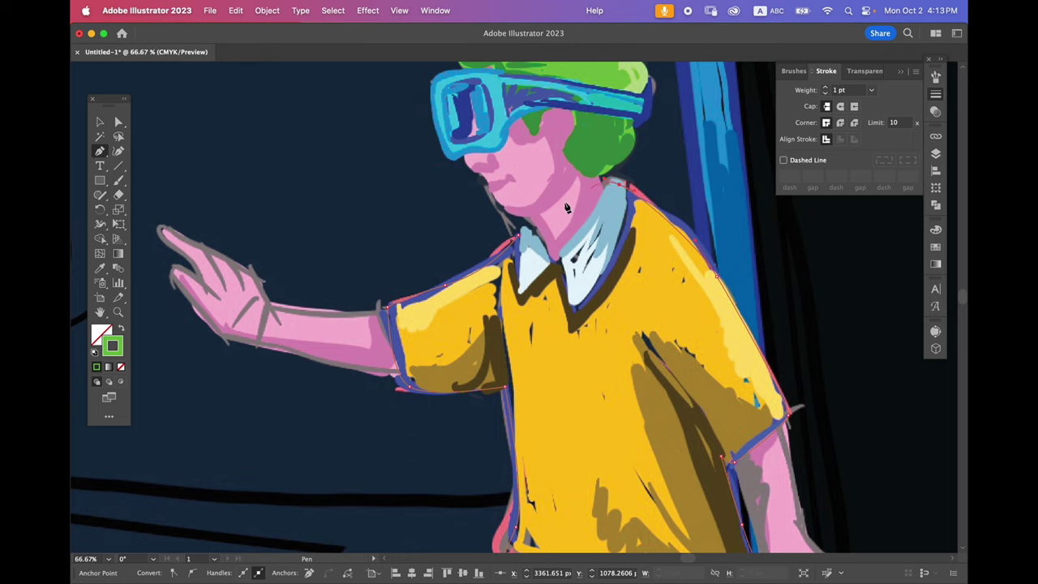
left_click(601, 180)
left_click_drag(565, 252, 552, 268)
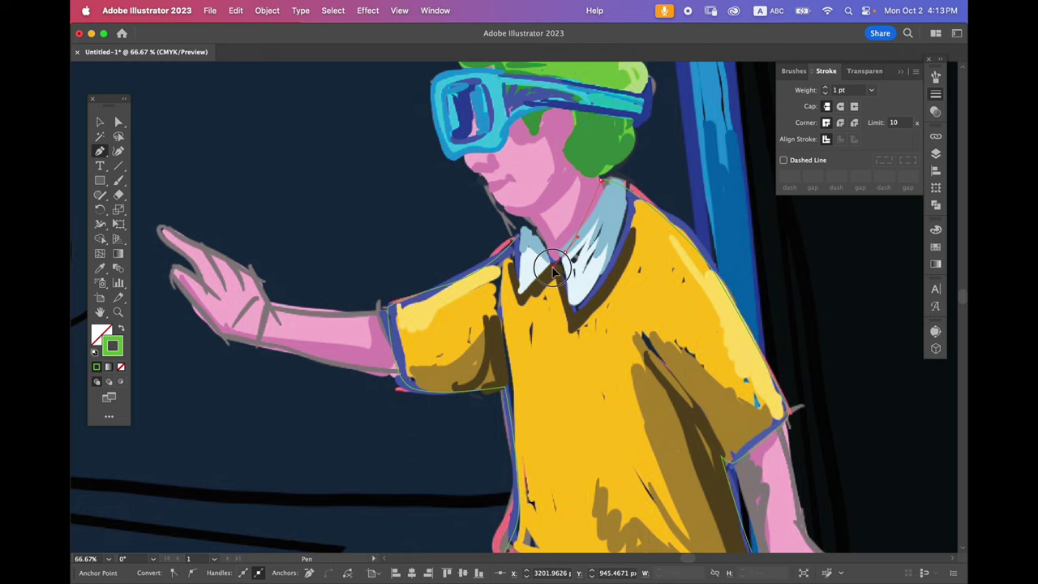
left_click(535, 231)
left_click_drag(517, 236, 510, 250)
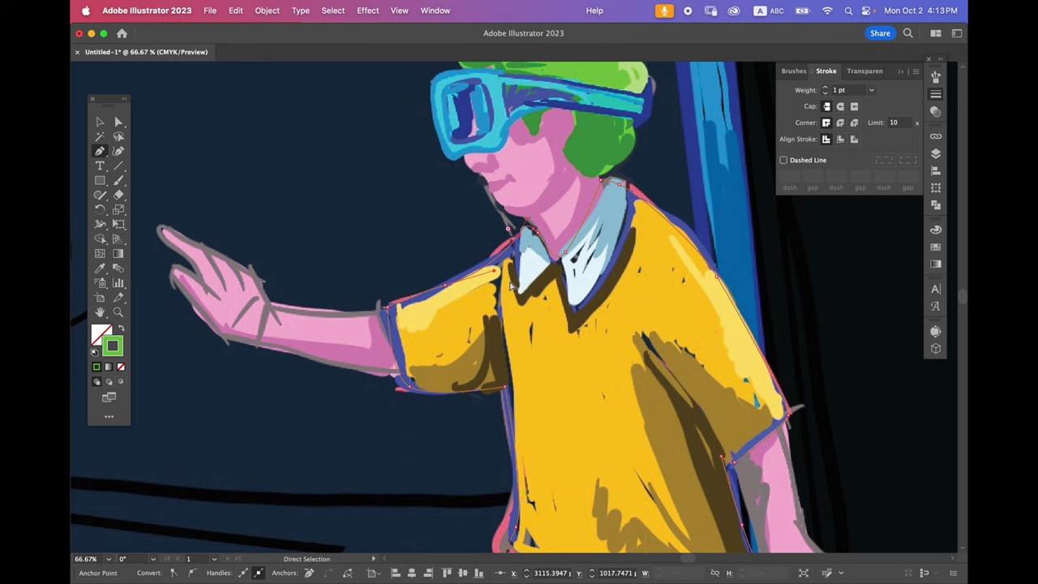
- Deselect the shirt and start a trouser path at the waist, tracing the raised thigh around the knee
left_click(499, 331, "super")
left_click_drag(499, 344, 507, 244)
scroll(507, 244, "down", 6)
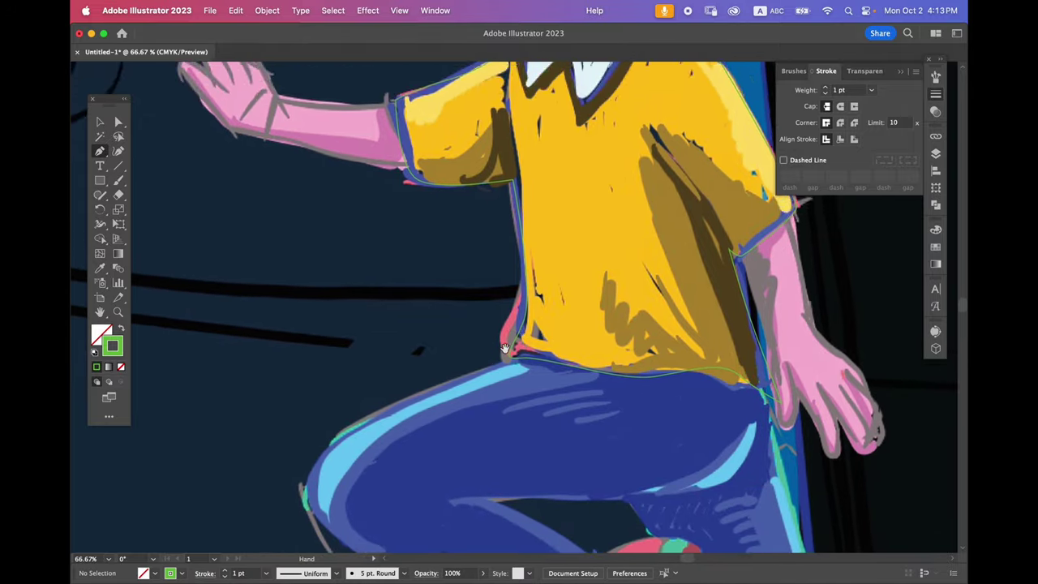
key("super+minus")
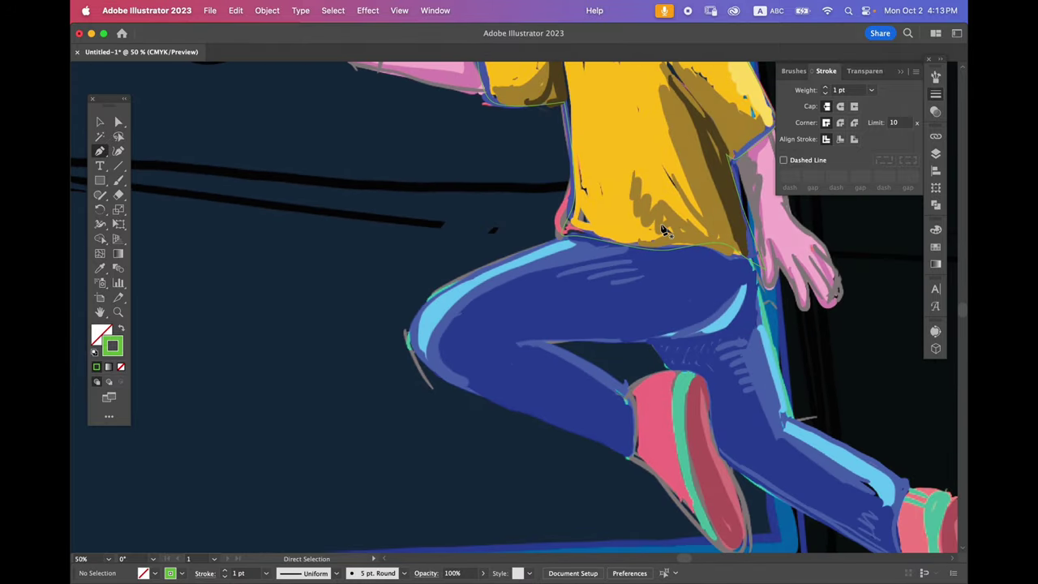
left_click_drag(580, 309, 566, 244)
left_click(560, 165)
left_click_drag(419, 228, 402, 244)
left_click_drag(400, 289, 412, 308)
- Continue the bent leg's path along the shin to the lower corner of the ankle cuff
left_click(482, 338)
left_click(502, 346)
left_click(590, 379)
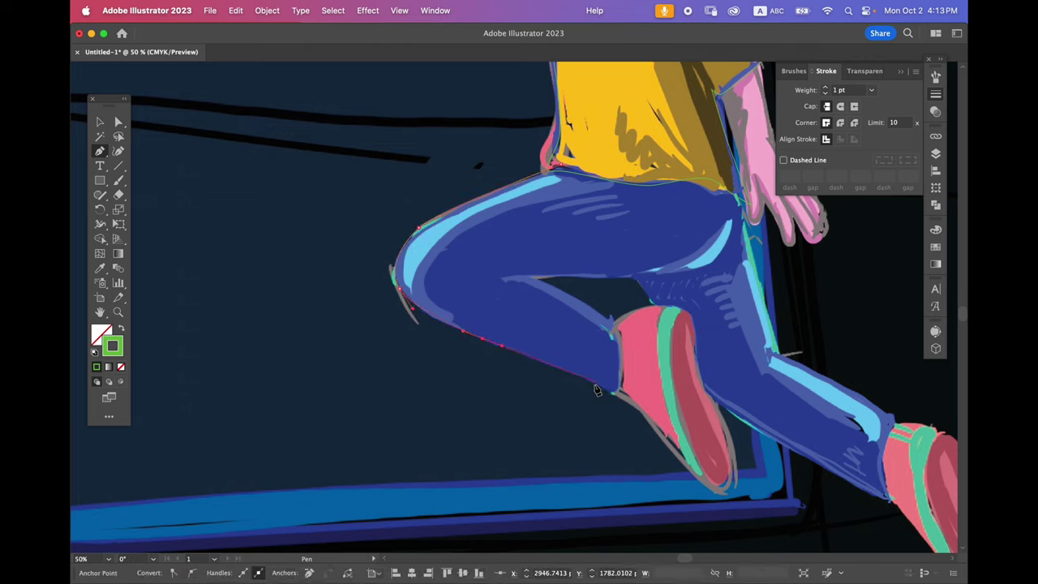
left_click(605, 393)
left_click_drag(619, 395, 622, 386)
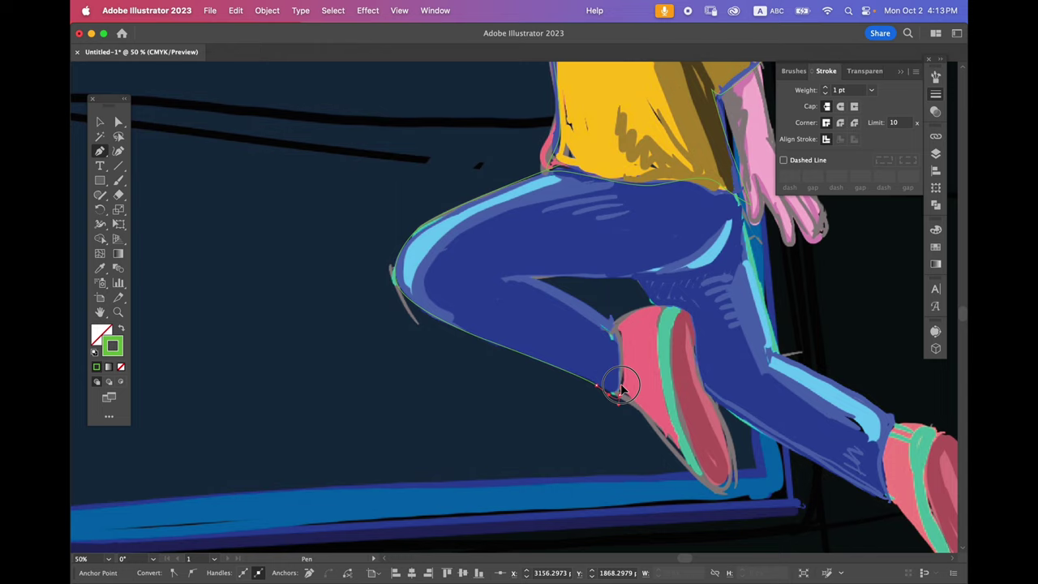
- Trace up the ankle cuff and along the back of the calf to the fold behind the knee
left_click_drag(614, 320, 602, 316)
left_click(604, 320)
left_click(556, 284)
left_click(519, 278)
left_click(485, 276)
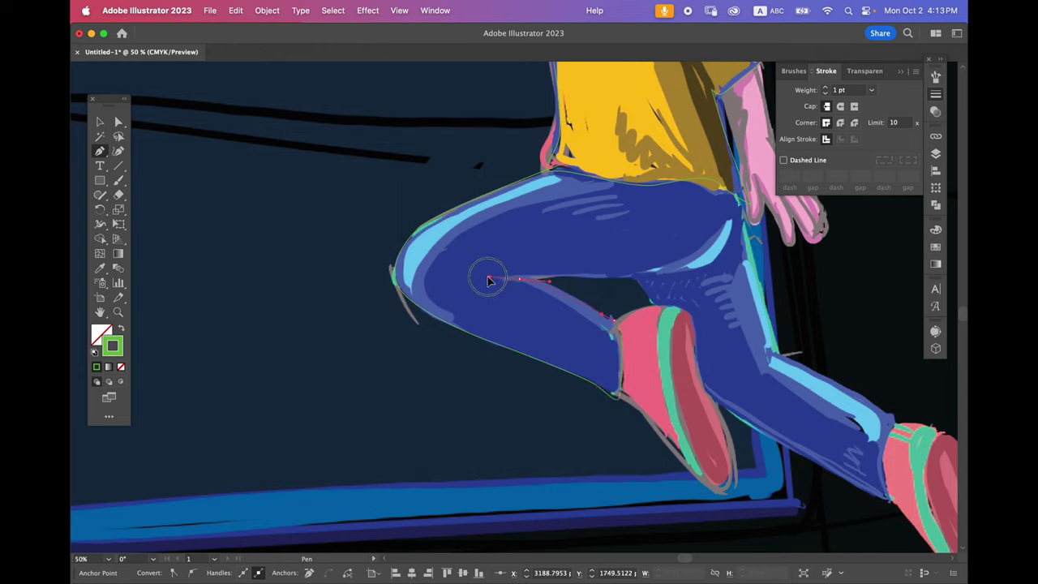
left_click_drag(485, 276, 484, 276)
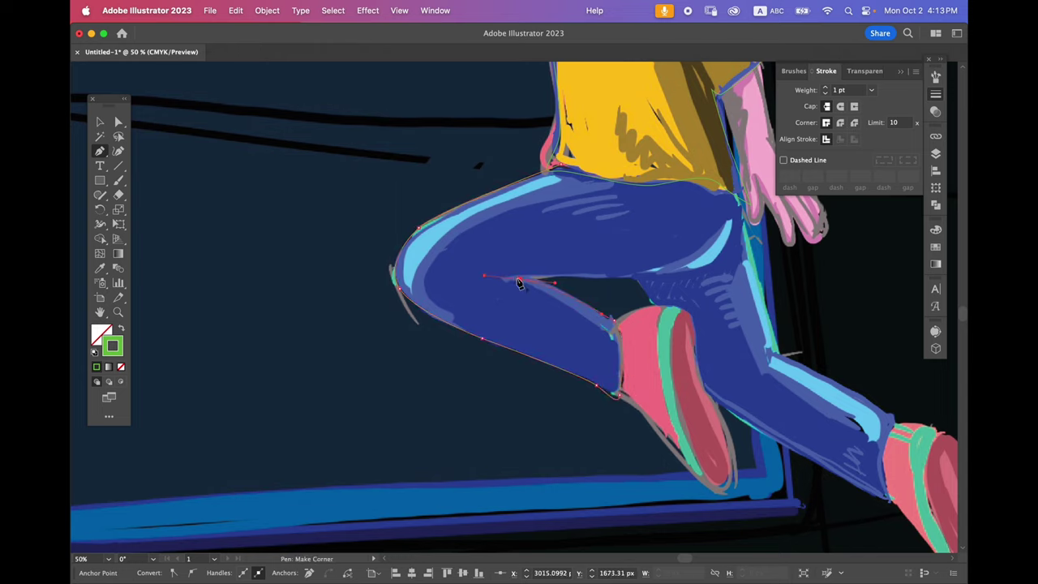
- Trace the underside of the raised thigh and around the hip, and close the bent leg's path at the waist
left_click(657, 273)
left_click(684, 271)
left_click(727, 251)
left_click(736, 202)
left_click_drag(699, 174, 683, 157)
left_click(699, 174)
left_click(553, 168)
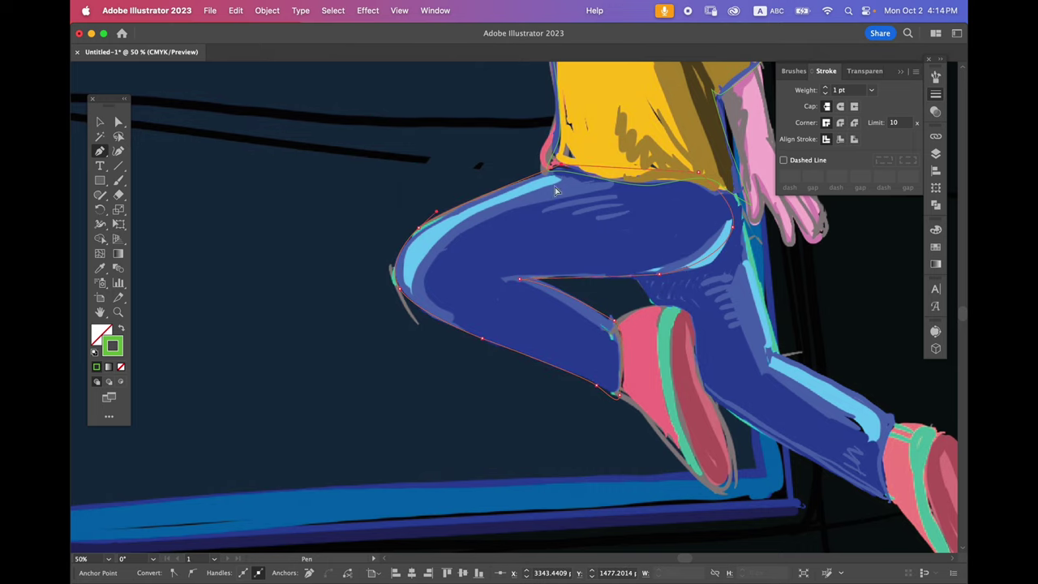
- Start a separate path for the trailing leg at the crotch and trace its underside, ankle cuff and shin up to the knee
left_click(656, 279, "super")
left_click_drag(656, 279, 498, 178)
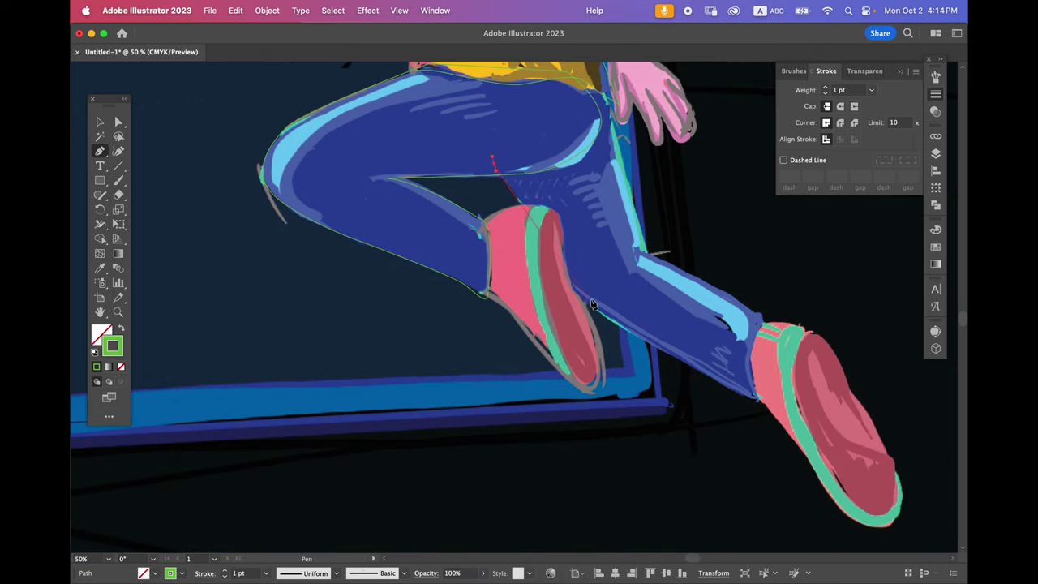
left_click(589, 301)
left_click(760, 399)
left_click(764, 321)
left_click(648, 254)
- Continue the trailing leg's path up the outer thigh and over the hip, close it behind the bent leg and deselect it
left_click_drag(612, 248, 635, 366)
left_click_drag(624, 206, 601, 178)
left_click(545, 225)
left_click(518, 280)
left_click(504, 348, "super")
- Start a path for the torso's shadow at the lowered arm's armpit and trace it past the shirt's hem onto the thigh
left_click_drag(503, 347, 524, 276)
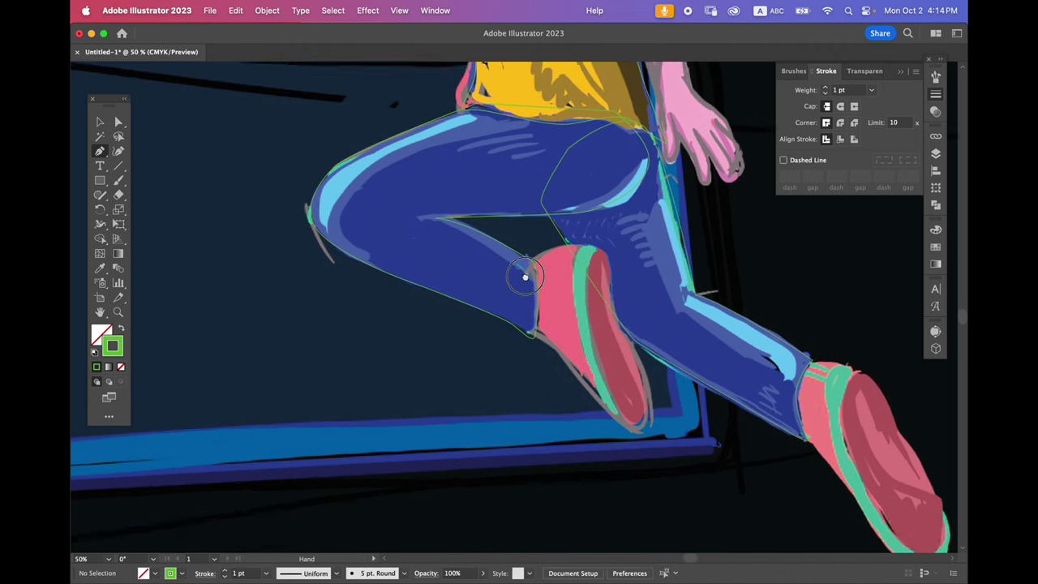
left_click_drag(524, 162, 596, 341)
key("super+equal")
key("super+equal")
left_click(600, 256)
left_click(576, 309)
left_click_drag(828, 222, 492, 196)
left_click(474, 169)
left_click_drag(568, 454, 568, 261)
left_click_drag(429, 392, 381, 382)
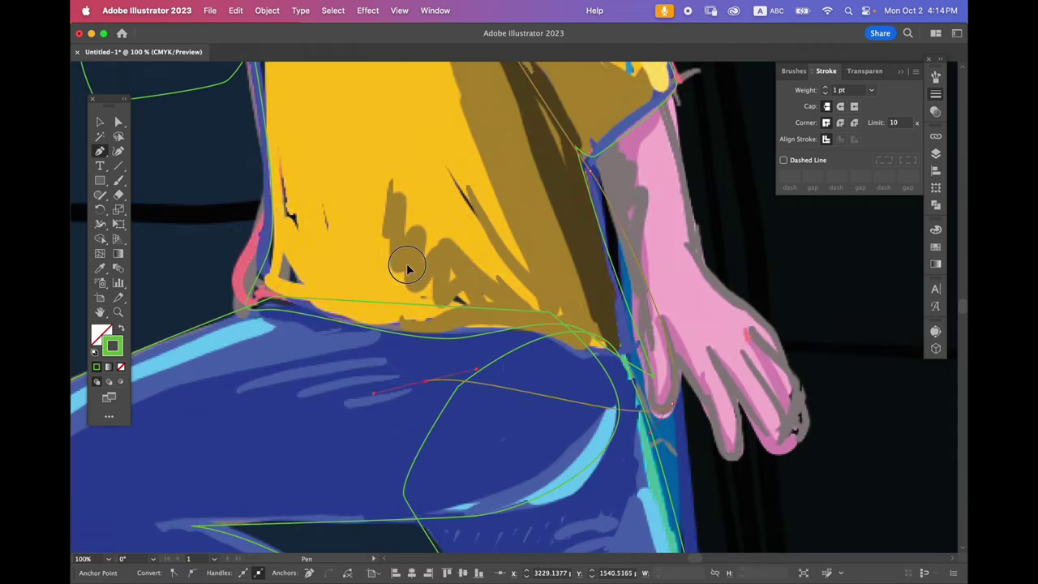
- Trace the torso shadow's inner edge back up the shirt and outline the shadow under the outstretched sleeve
left_click_drag(408, 268, 482, 420)
left_click_drag(539, 126, 579, 169)
left_click_drag(639, 385, 554, 254)
left_click_drag(610, 279, 655, 389)
scroll(655, 388, "up", 2)
scroll(655, 387, "left", 2)
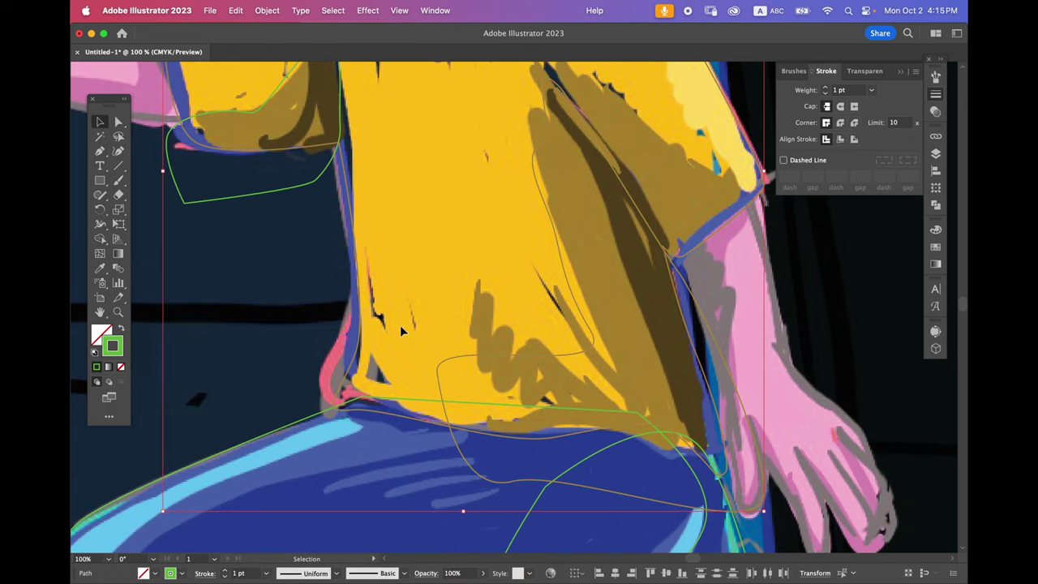
- Use the Shape Builder to remove the part of the outstretched sleeve's shadow that extends beyond the shirt
left_click(100, 238)
left_click(335, 327, "super")
left_click_drag(296, 378, 383, 527)
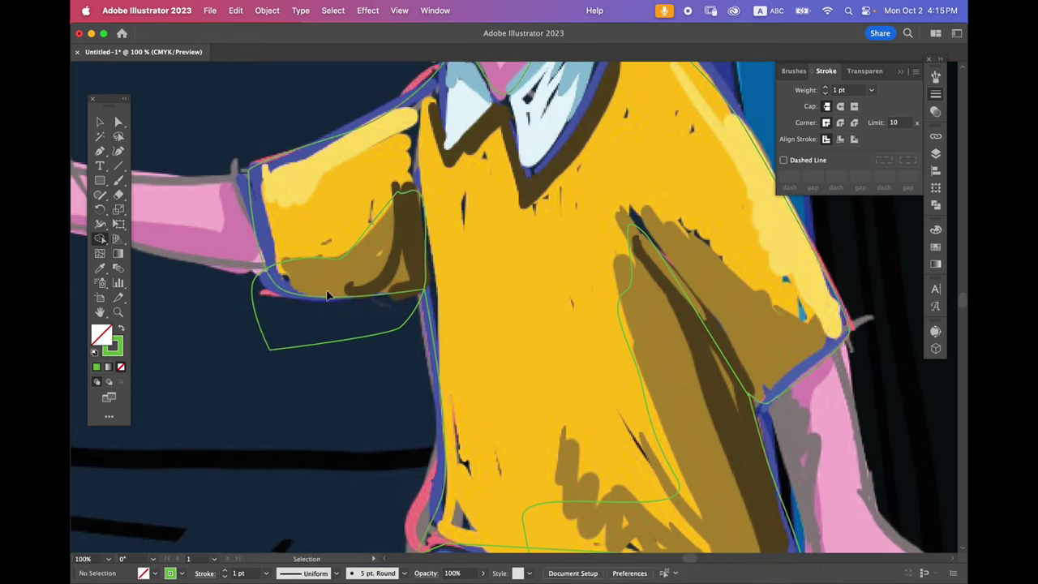
left_click(325, 325, "alt")
left_click(320, 362, "super")
- Outline the lowered sleeve's shadow and the highlights on both shoulders with the Paintbrush
key("super+minus")
key("super+minus")
key("b")
key("super+equal")
left_click_drag(589, 213, 523, 330)
key("super+equal")
key("super+equal")
mouse_move(352, 174)
left_mouse_down()
mouse_move(528, 433)
mouse_move(357, 180)
left_mouse_up()
mouse_move(464, 163)
left_mouse_down()
mouse_move(657, 441)
mouse_move(466, 162)
left_mouse_up()
left_click_drag(336, 312, 338, 326)
left_click_drag(452, 332, 359, 221)
- Trim the sleeve highlights to the shirt with the Shape Builder and delete the leftover piece outside it
left_click(100, 238)
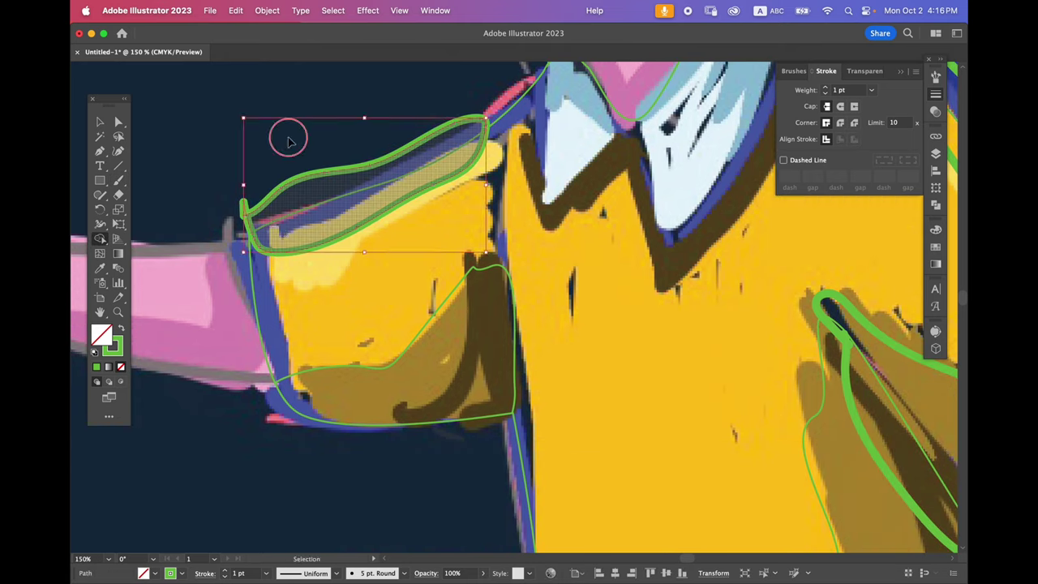
key("super+shift+a")
scroll(626, 200, "right", 6)
left_click(611, 213, "super")
key("Delete")
key("super+minus")
key("super+minus")
- Colour the shirt, its sleeve and torso shadows and the highlights with colours sampled from the sketch using the Eyedropper
left_click(365, 241, "super")
key("i")
left_click(366, 237)
left_click(432, 280, "super")
left_click(409, 261)
left_click(591, 300, "super")
left_click(551, 340)
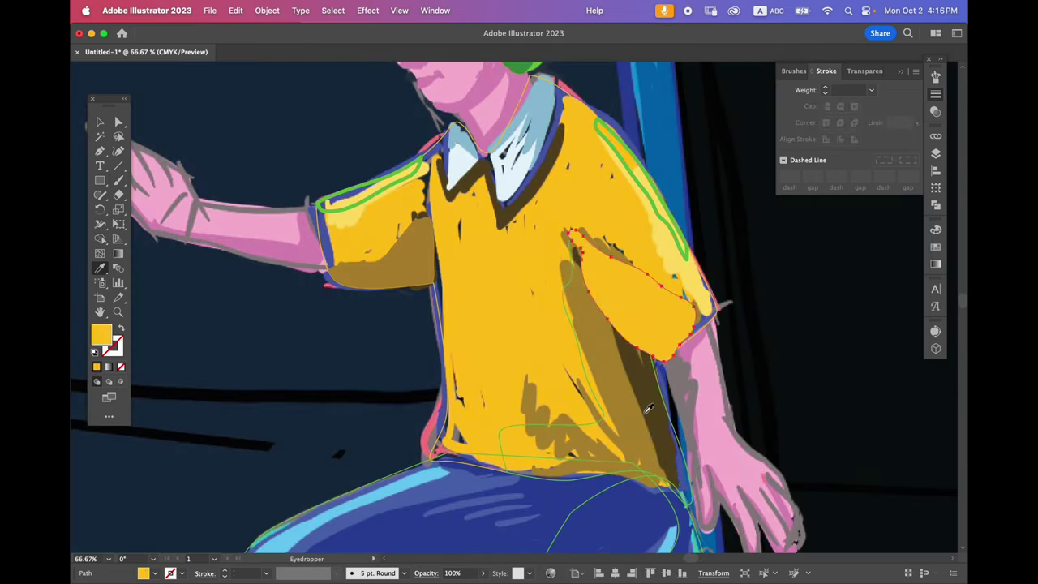
left_click(635, 403)
left_click(603, 418, "super")
left_click(654, 209, "super")
left_click(440, 324, "super")
- Show the layers, select the shirt shape and swap its fill and stroke to leave only a yellow outline
key("super+minus")
key("super+minus")
left_click(935, 153)
key("super+plus")
key("super+plus")
left_click(519, 243, "super")
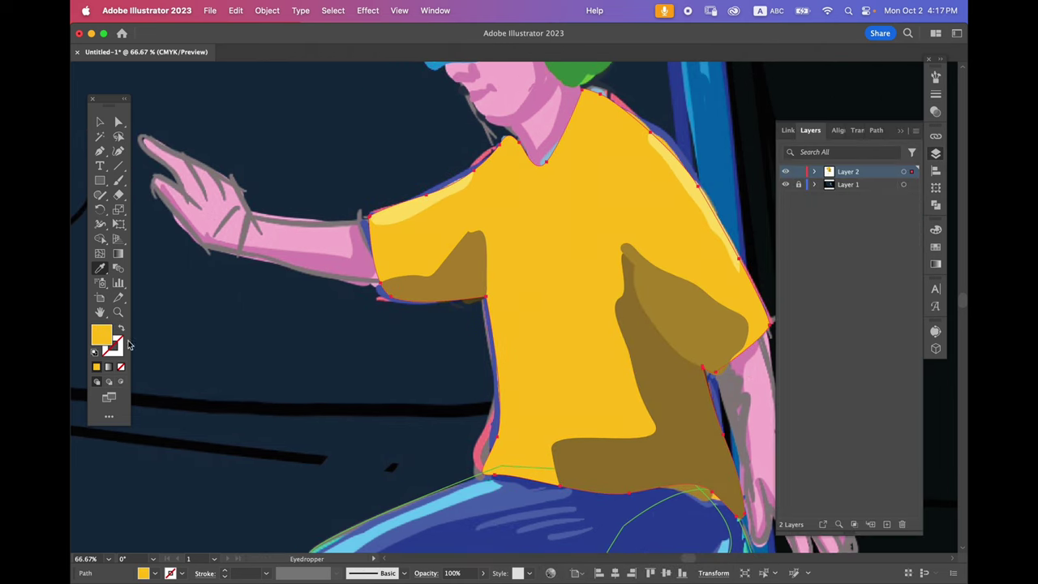
left_click(121, 328)
- Draw the front edges of both collar flaps with Paintbrush strokes
left_click(118, 180)
key("super+plus")
key("super+plus")
left_click_drag(452, 149, 442, 298)
left_click_drag(448, 325, 555, 209)
left_click_drag(348, 153, 585, 151)
scroll(586, 151, "up", 5)
- Extend the larger collar flap's outline with the Pen tool around the back of the neck and down the neckline to close it
key("p")
left_click(574, 291)
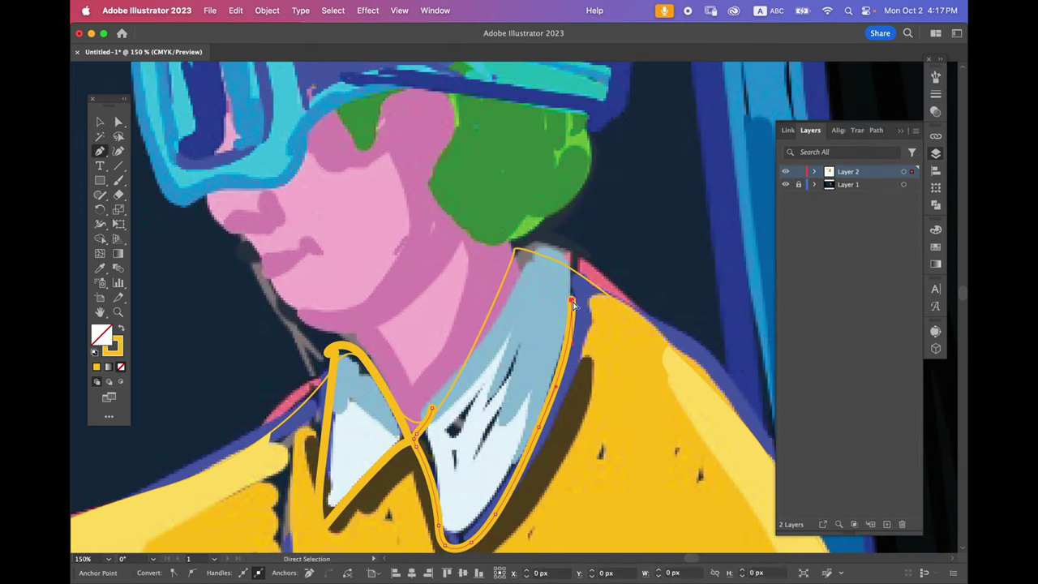
left_click_drag(563, 233, 545, 223)
left_click(513, 238)
left_click(434, 400)
- Add a Paintbrush stroke inside the smaller collar flap, colour the collar's stroke red and deselect it
key("b")
left_click_drag(368, 359, 391, 349)
left_click(936, 246)
left_click(817, 262)
key("super+shift+a")
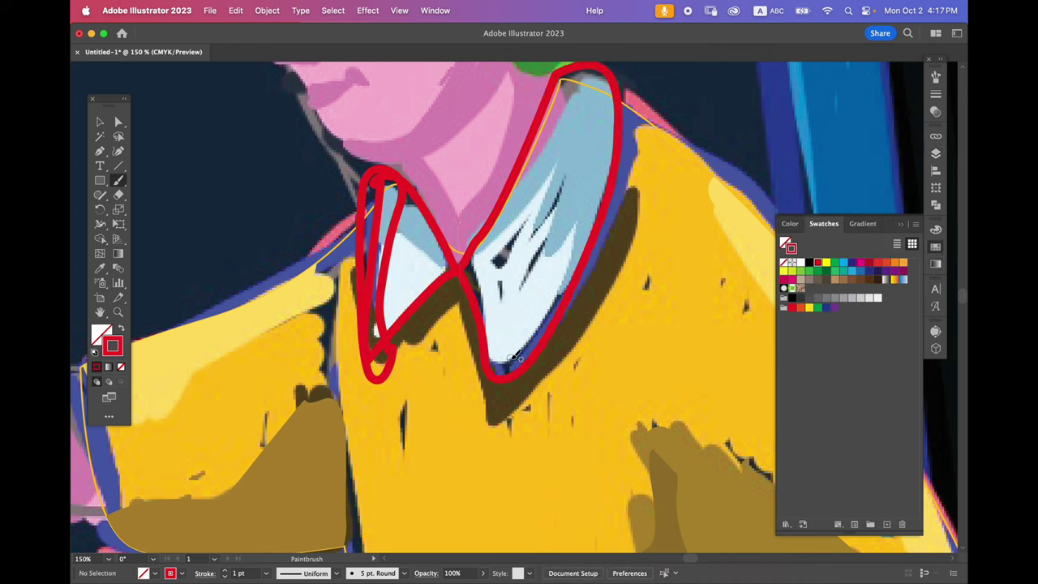
- Paint a shading stroke inside the collar and add more detail with the Pencil tool
left_click_drag(521, 148, 489, 190)
left_click(99, 195)
left_click_drag(568, 105, 600, 134)
left_click_drag(380, 533, 580, 338)
scroll(581, 338, "left", 8)
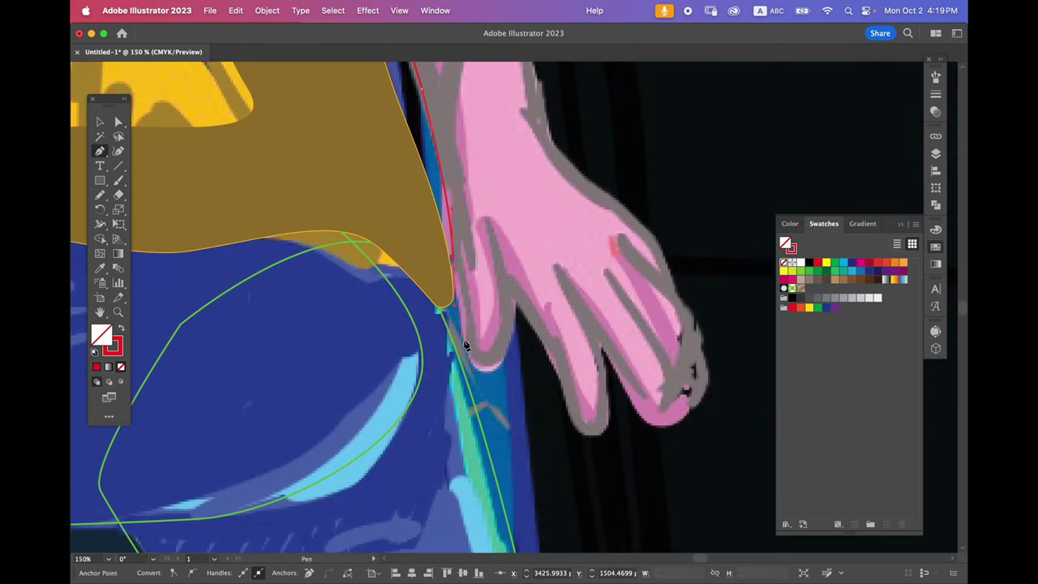
- Continue the lowered arm's red path around the fingertips and the gaps between the fingers to the back of the hand
left_click(579, 428)
left_click(655, 336)
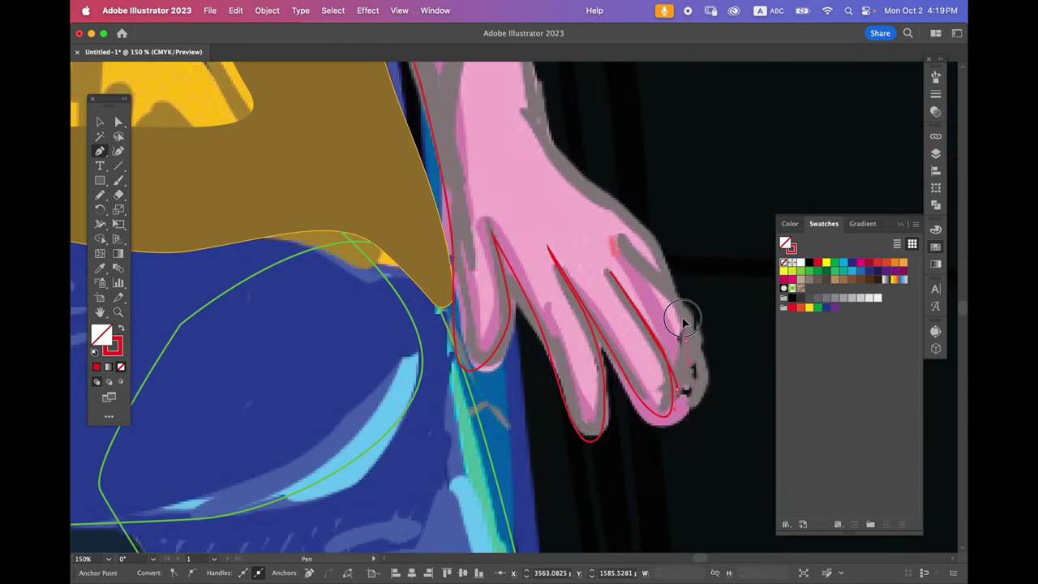
scroll(626, 367, "up", 5)
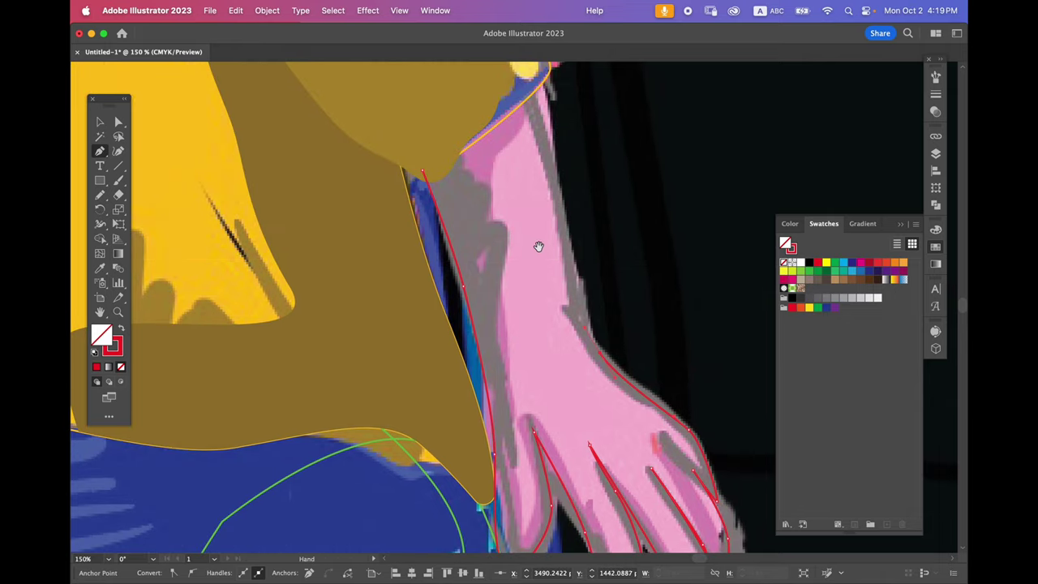
- Trace the outer forearm up to the sleeve cuff and close the arm's path at the armpit
scroll(538, 243, "up", 4)
left_click_drag(581, 299, 571, 250)
key("super+z")
left_click(555, 214)
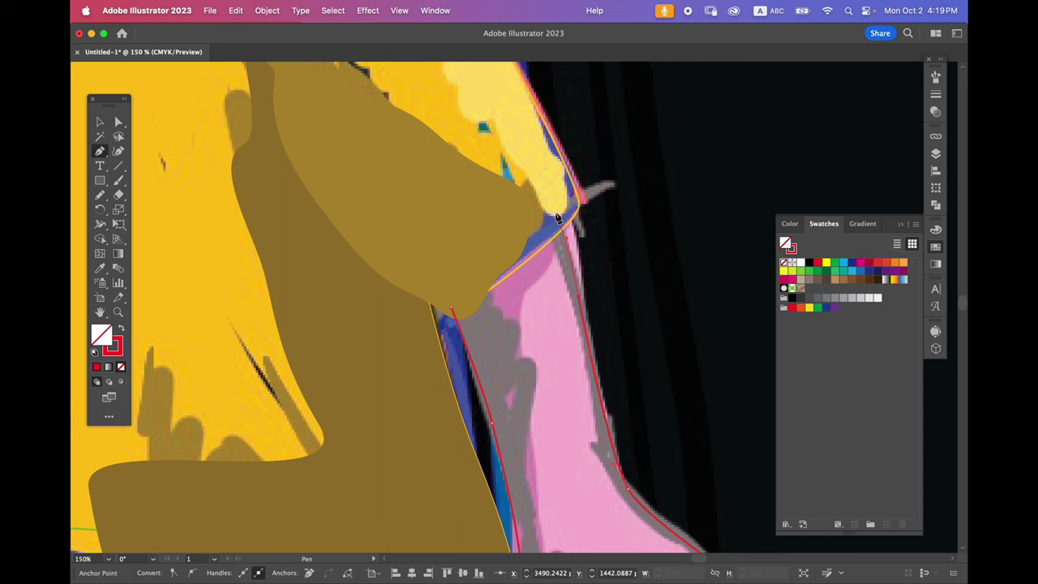
left_click(452, 309)
- Start a shadow path at the sleeve's outer corner and trace it down the inner forearm past the thumb tip
scroll(568, 244, "down", 3)
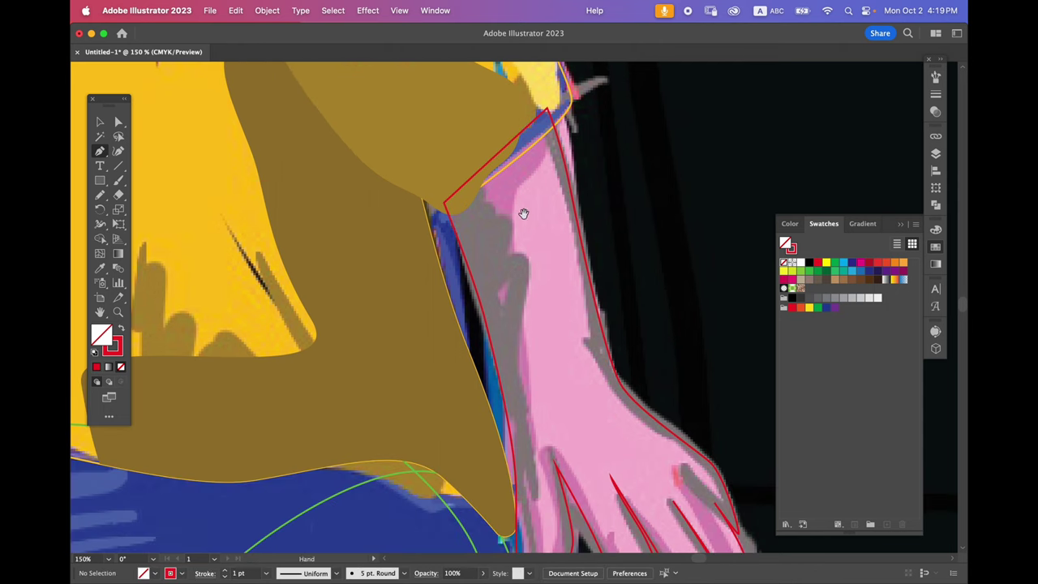
left_click(573, 122)
left_click_drag(510, 229, 471, 101)
left_click_drag(488, 199, 492, 238)
left_click_drag(500, 328, 500, 351)
scroll(472, 442, "up", 8)
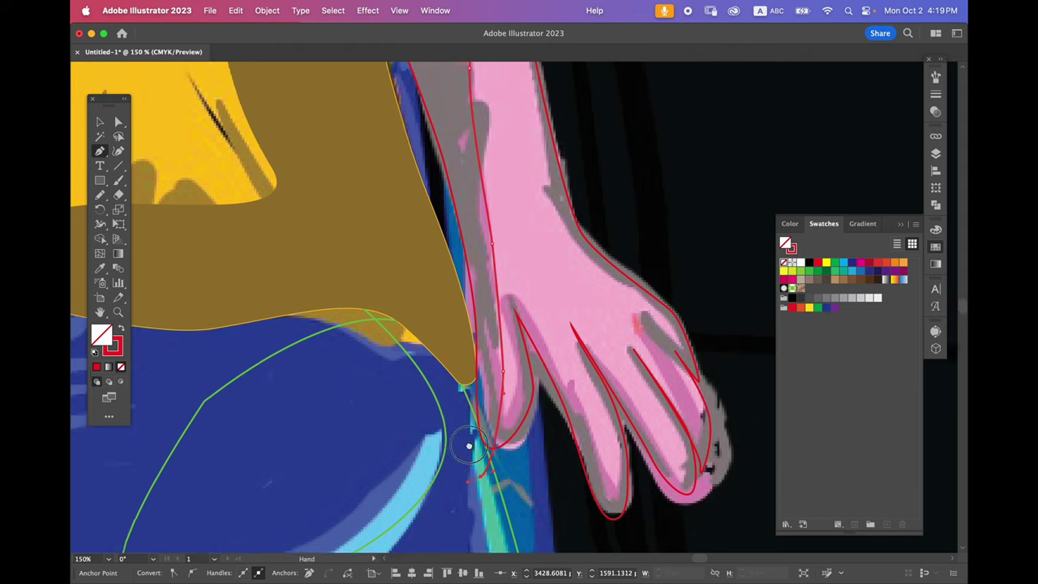
- Carry the forearm shadow's path up over the shirt and around the sleeve cuff, close it and deselect it
scroll(390, 250, "up", 2)
left_click(400, 195)
left_click(470, 166)
left_click(551, 186)
scroll(582, 216, "down", 5)
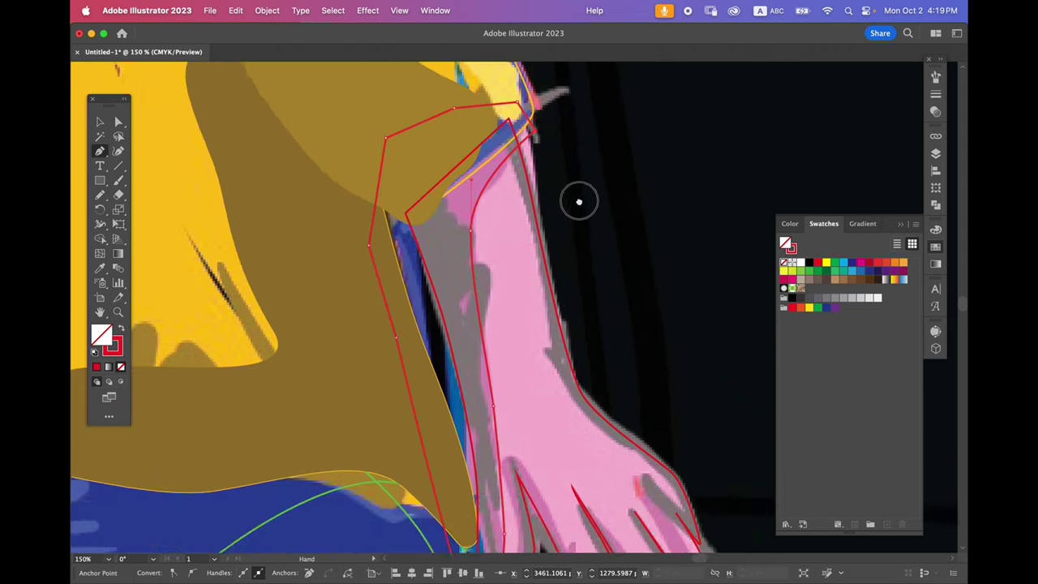
left_click(611, 204, "super")
- Trace a closed shadow shape along the finger beside the thumb, extending it beyond the fingertip, and deselect it
scroll(459, 214, "down", 6)
left_click(467, 348)
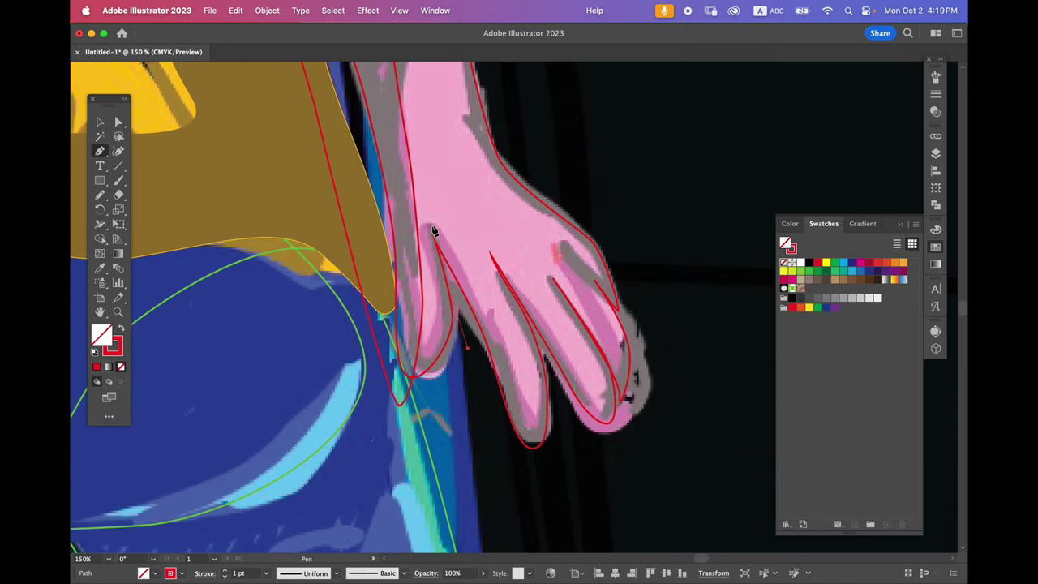
left_click_drag(428, 214, 428, 211)
left_click_drag(460, 253, 468, 276)
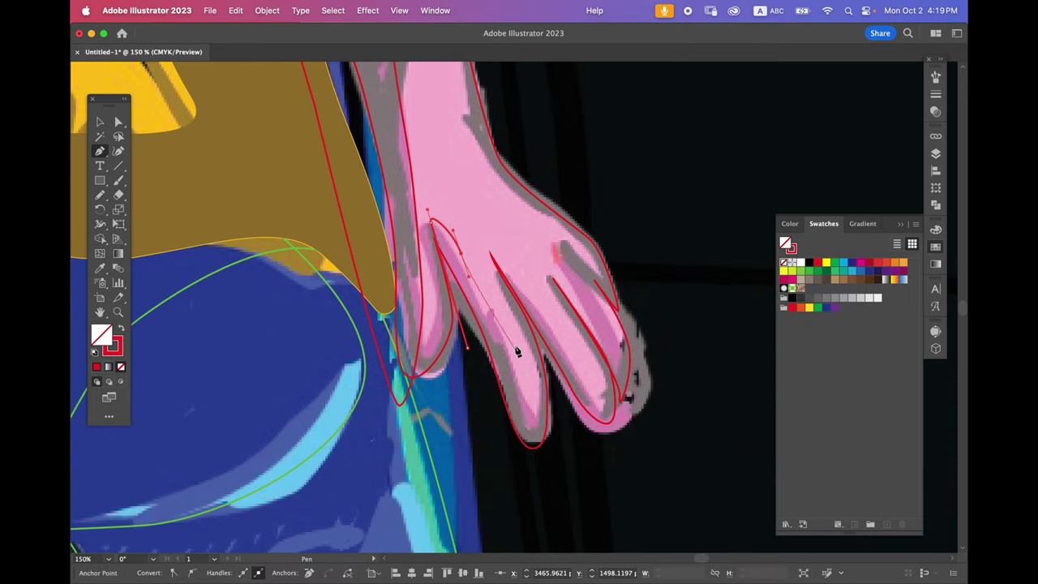
left_click_drag(511, 353, 513, 367)
left_click_drag(524, 462, 515, 460)
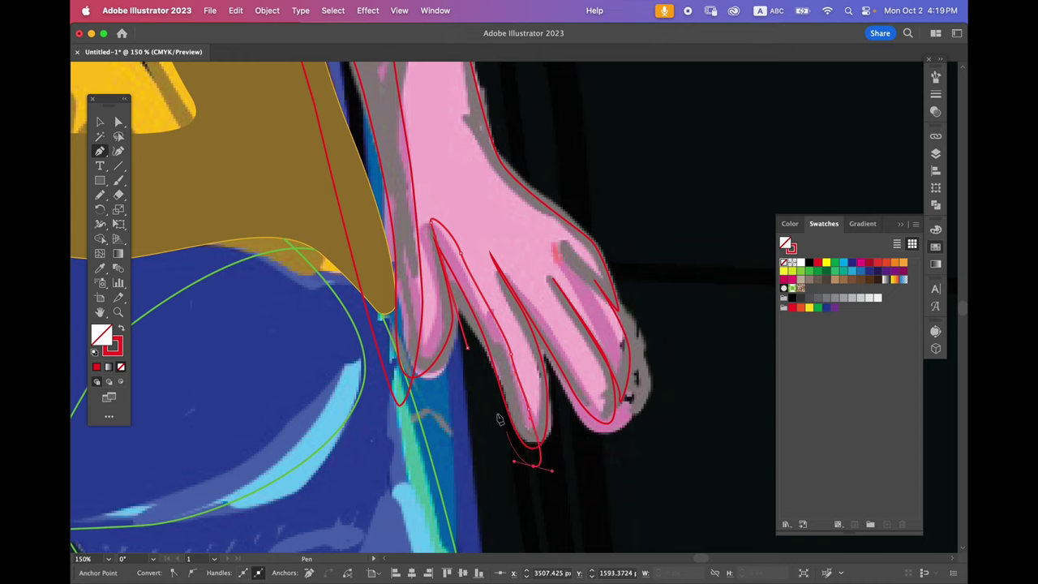
left_click(468, 348)
left_click(582, 452, "super")
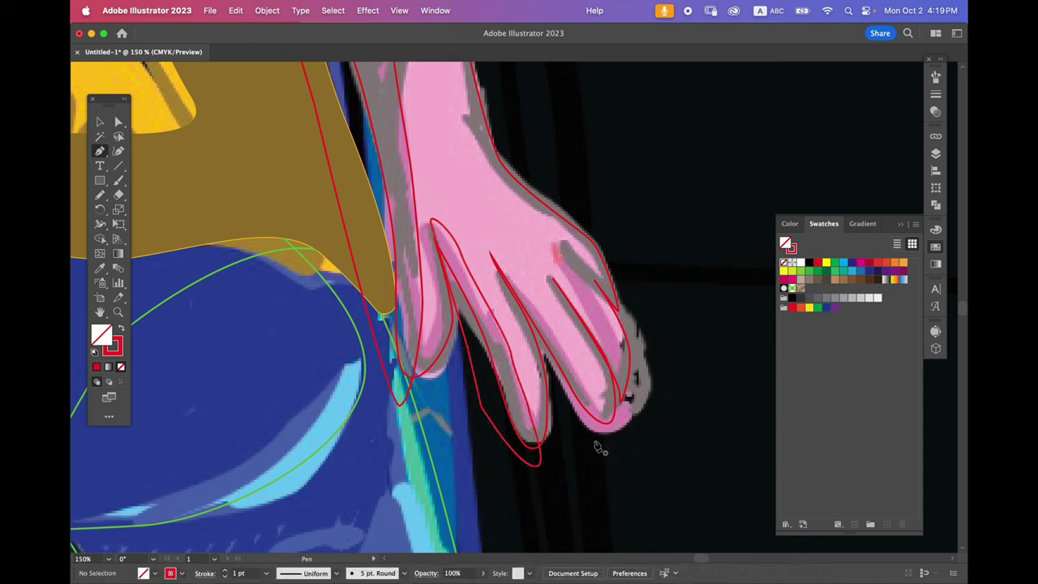
- Trace a closed shadow shape along the middle finger of the lowered hand, running slightly past the fingertip, and deselect it
left_click(612, 439)
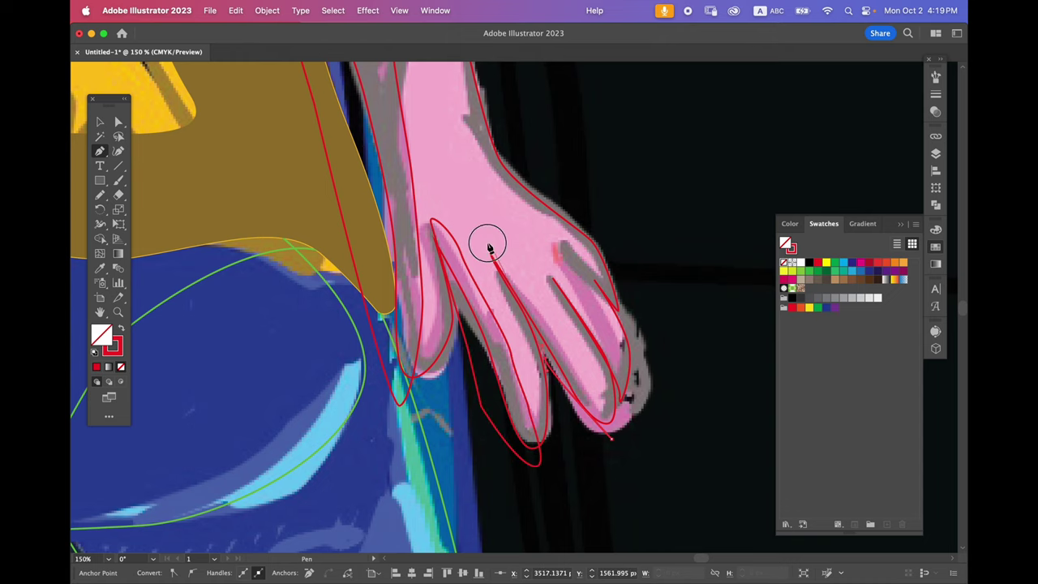
left_click_drag(489, 244, 482, 227)
left_click_drag(542, 310, 558, 338)
left_click_drag(592, 382, 598, 396)
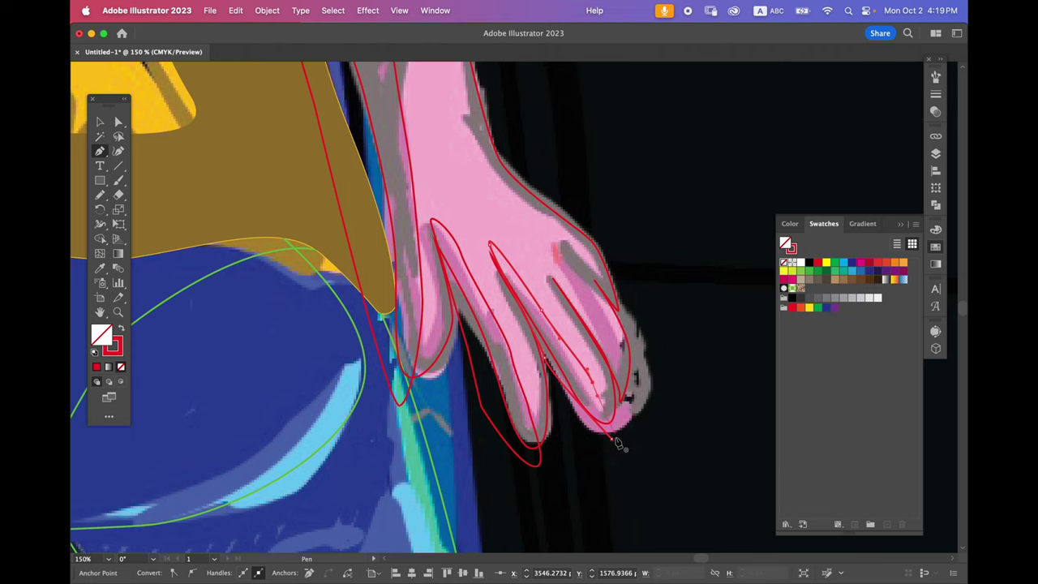
left_click(612, 440)
left_click(596, 446, "super")
- Save the document as 2023 10 02 VR Business.ai in the Sketch_For_vector_0 folder, in Adobe Illustrator format
left_click(209, 10)
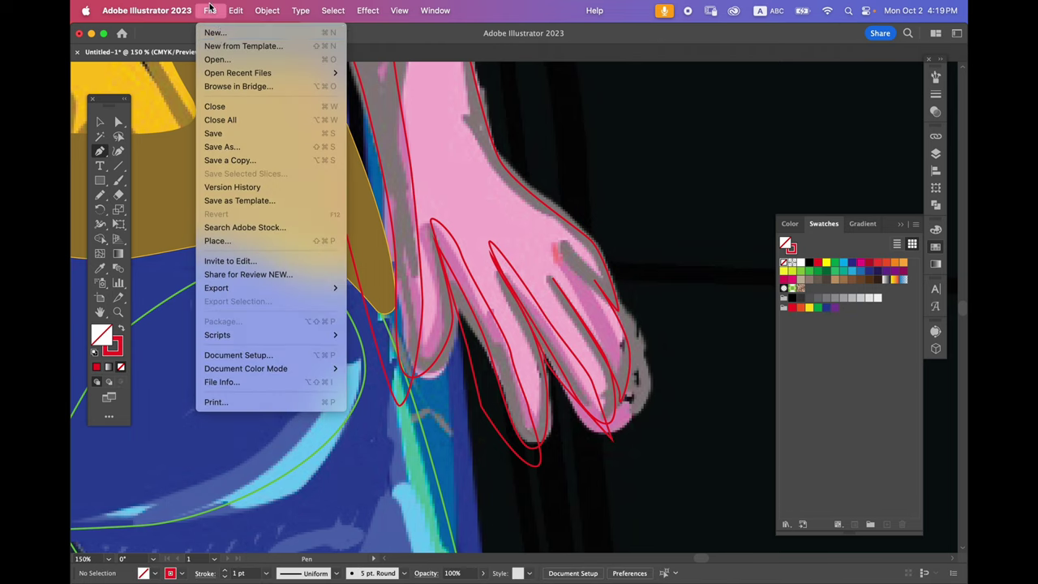
left_click(217, 135)
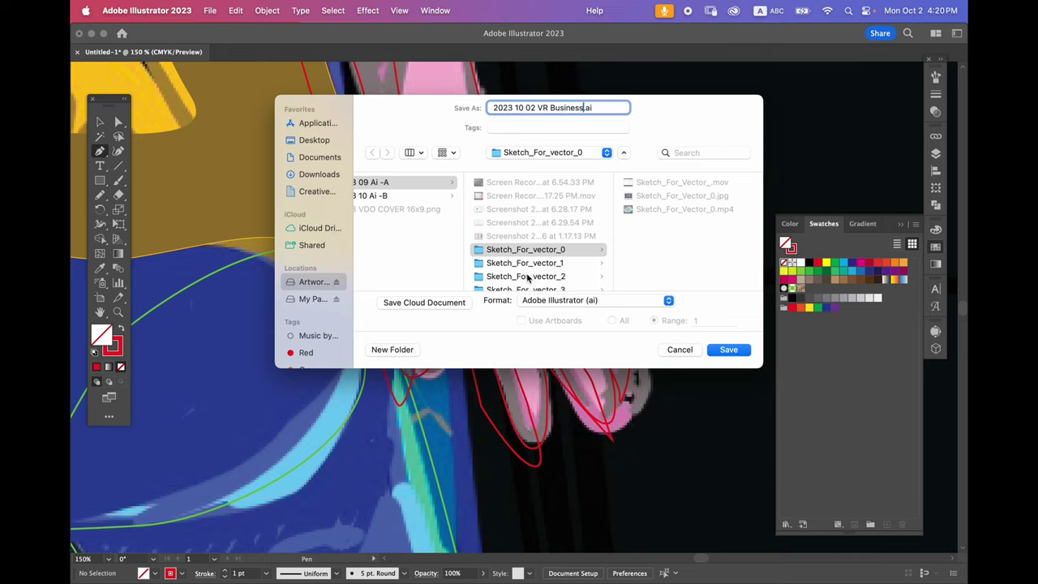
left_click(728, 354)
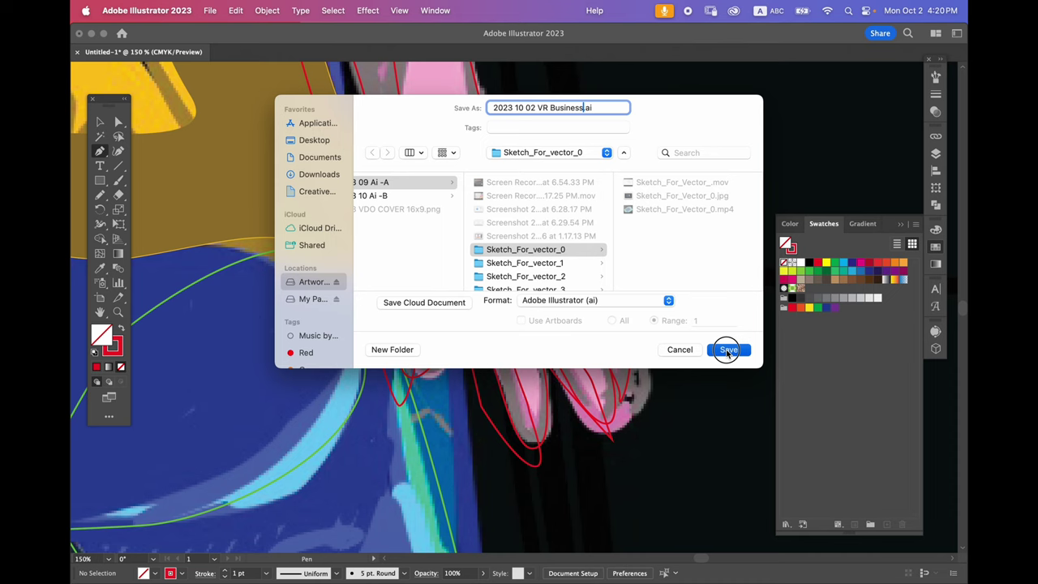
left_click(728, 352)
left_click(651, 479)
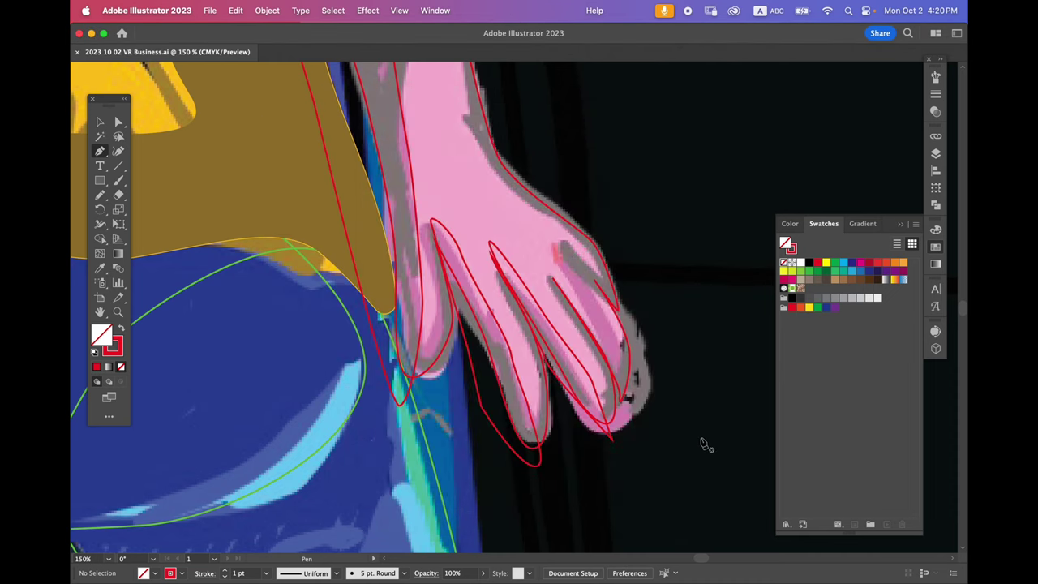
- Trace closed shadow shapes along the outermost finger and its knuckle on the lowered hand, extending them past the hand's outline
key("super+minus")
key("v")
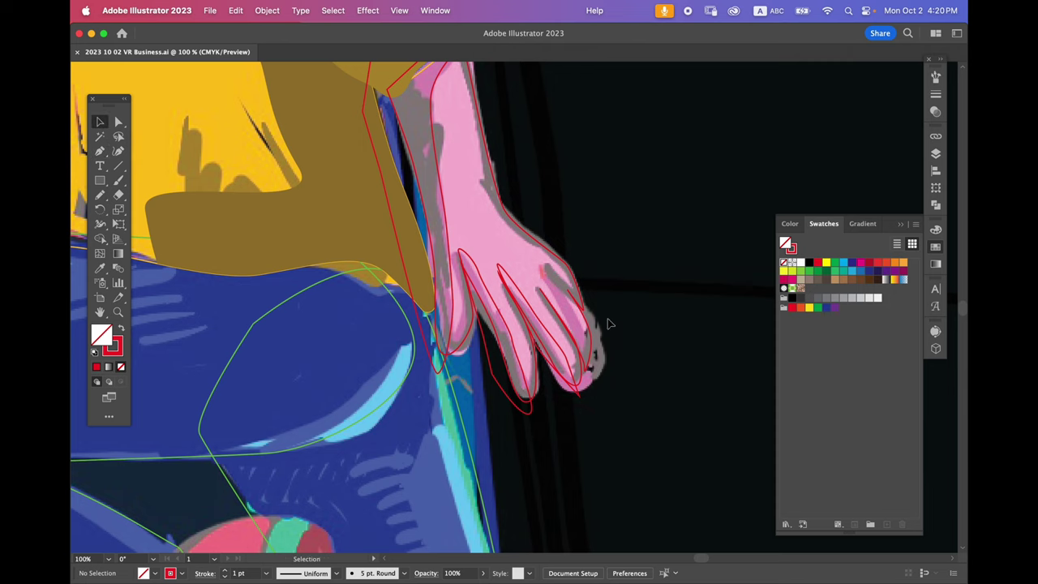
key("p")
left_click(577, 332)
left_click(350, 115)
left_click(429, 166)
left_click(460, 176)
left_click(461, 231)
left_click(449, 235)
- Select the lowered arm with its shadow shapes and cut away every shadow overhang outside the arm outline with Shape Builder
key("a")
key("v")
left_click_drag(551, 401, 664, 436)
left_click(331, 239)
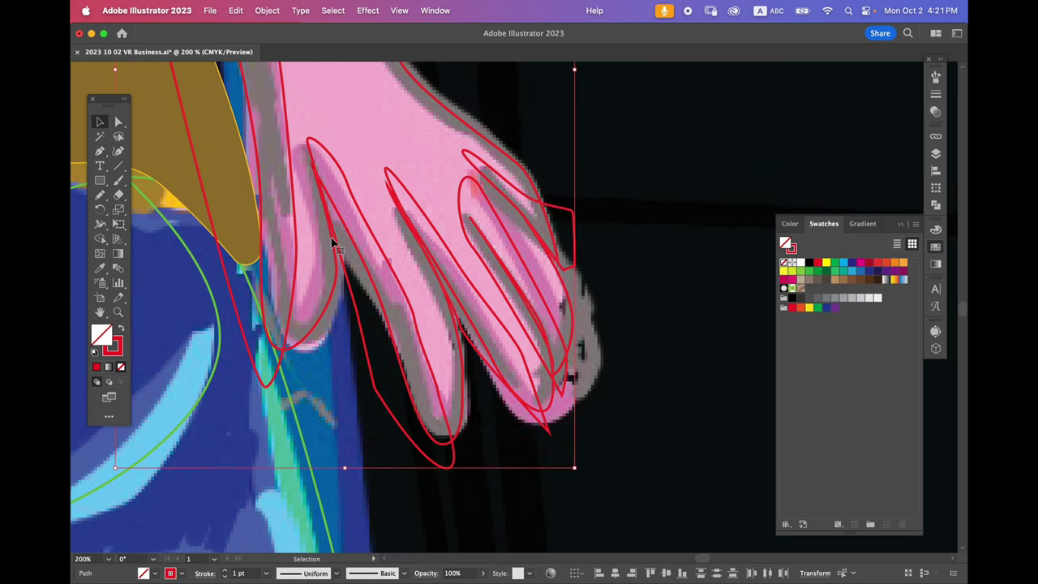
key("shift+m")
left_click(252, 315, "alt")
left_click(383, 360, "alt")
left_click(560, 232, "alt")
left_click(561, 384, "alt")
left_click(546, 418, "alt")
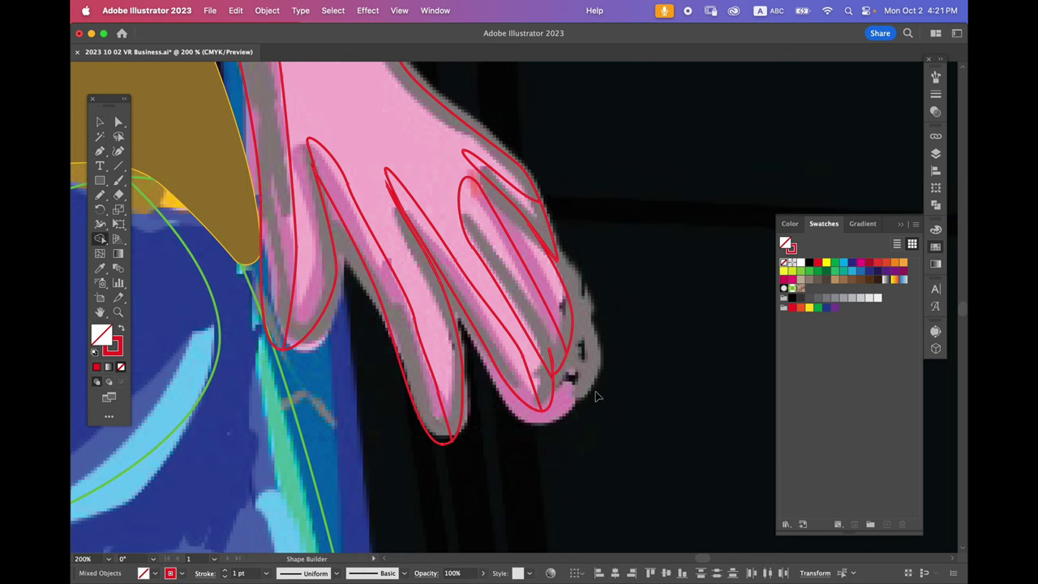
- Fill the lowered arm with the sketch's sampled light pink and its shadow shapes with the darker pink
scroll(556, 297, "down", 4)
key("i")
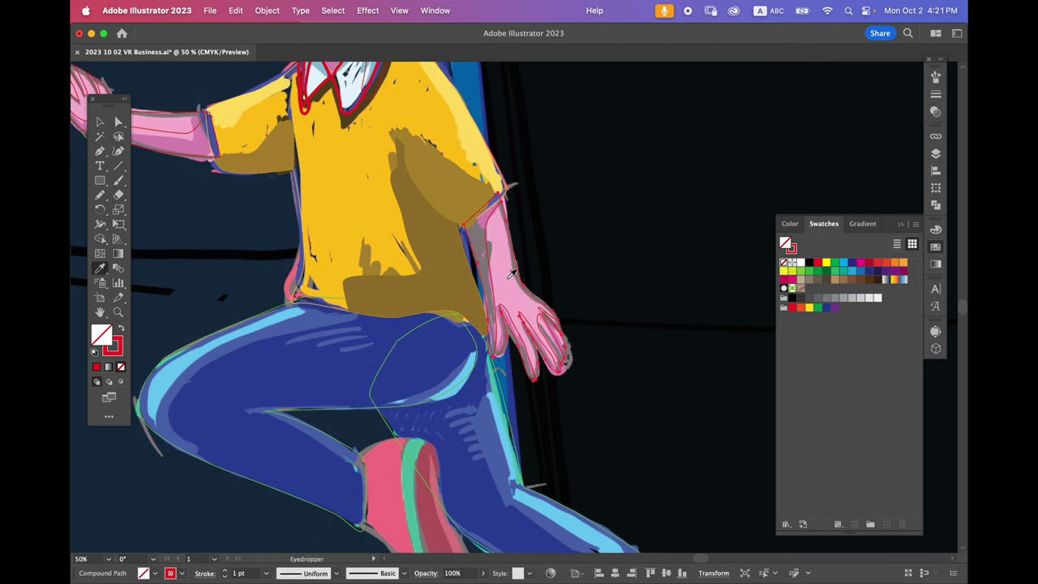
left_click(511, 274)
left_click(573, 313, "super")
left_click(496, 322, "super")
left_click(188, 146)
- Select the raised arm's shapes and fill them with the light and darker pink sampled from the lowered arm
key("v")
left_click(268, 198)
left_click_drag(303, 202, 502, 303)
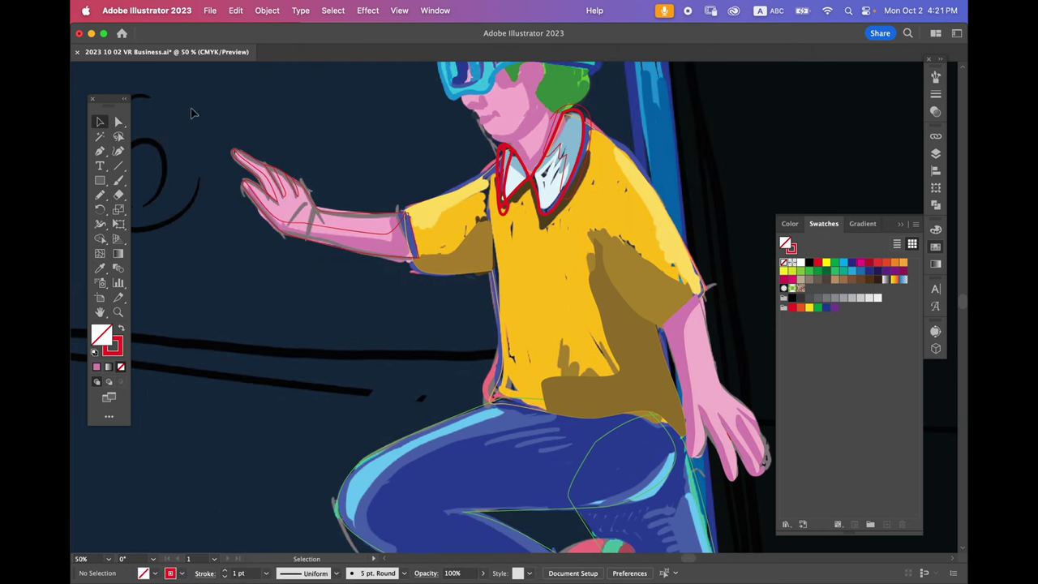
left_click_drag(193, 114, 349, 264)
key("i")
left_click(686, 329)
left_click(702, 344)
left_click_drag(254, 200, 332, 238)
key("v")
left_click(332, 238)
- Try swapping fill and stroke on the shirt artwork and swap them back
left_click_drag(439, 431, 245, 313)
left_click(621, 352)
left_click(666, 340)
left_click(614, 349, "super")
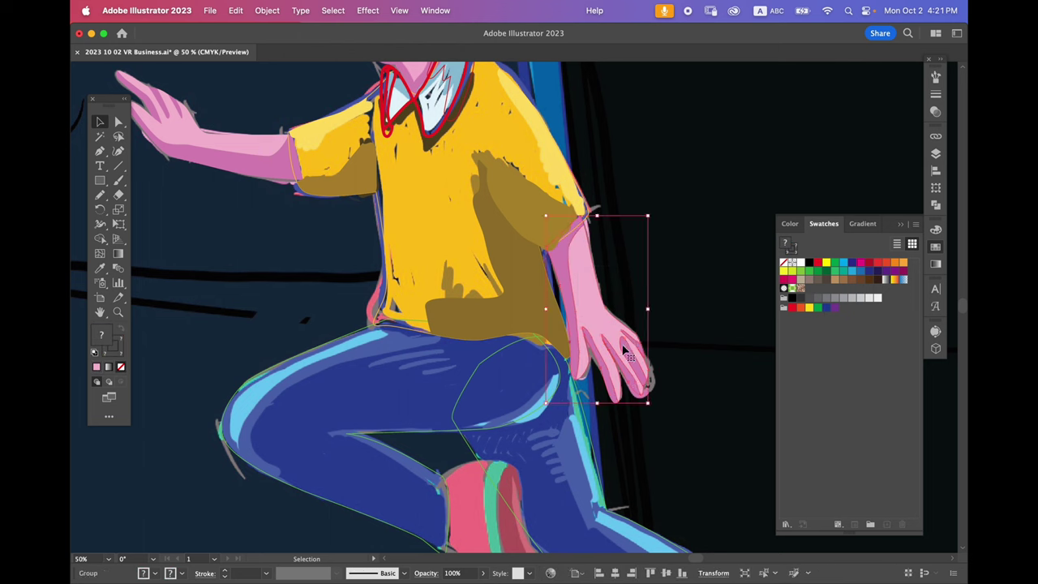
left_click_drag(586, 188, 618, 256)
left_click(588, 234)
left_click(613, 276)
key("shift+x")
key("shift+x")
- Try to trim the left collar's shadow path against the collar piece with Shape Builder
key("super+equal")
key("super+equal")
left_click(425, 303)
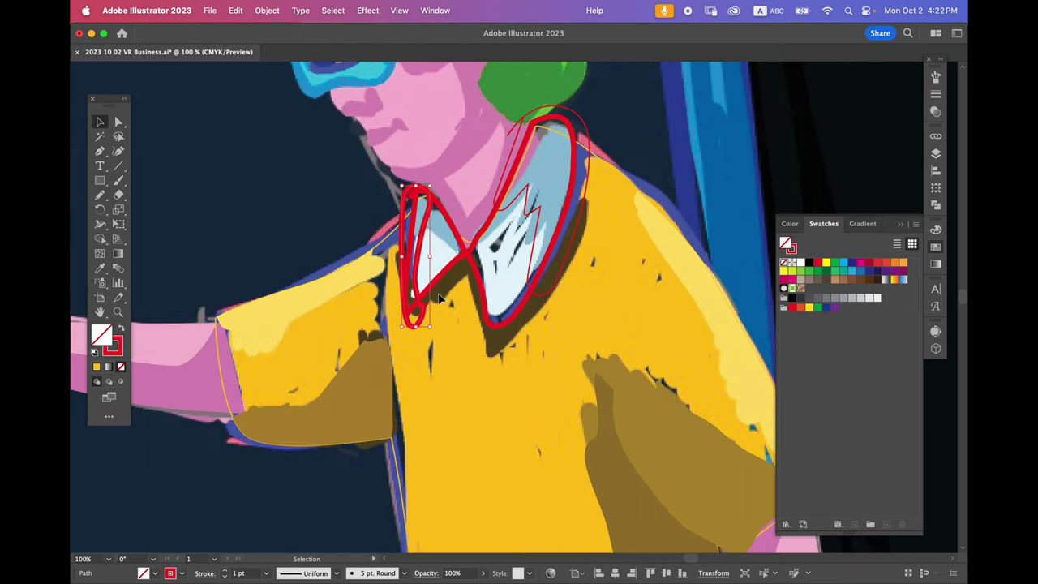
left_click(461, 259, "shift")
key("shift+m")
key("super+equal")
key("super+equal")
left_click_drag(363, 510, 558, 385)
left_click(573, 334, "super")
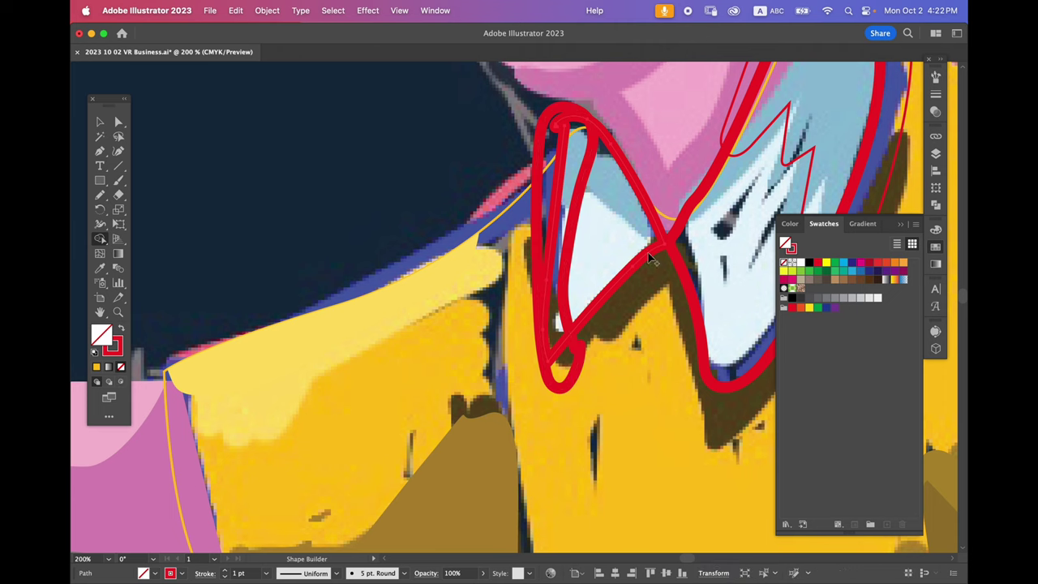
key("p")
left_click(300, 162)
left_click_drag(335, 116, 372, 112)
left_click(409, 124)
left_click(393, 210)
left_click(306, 224)
left_click(299, 162)
- Select the left collar piece with its shadow and remove the shadow's overhang outside the collar with Shape Builder
left_click_drag(299, 162, 463, 207)
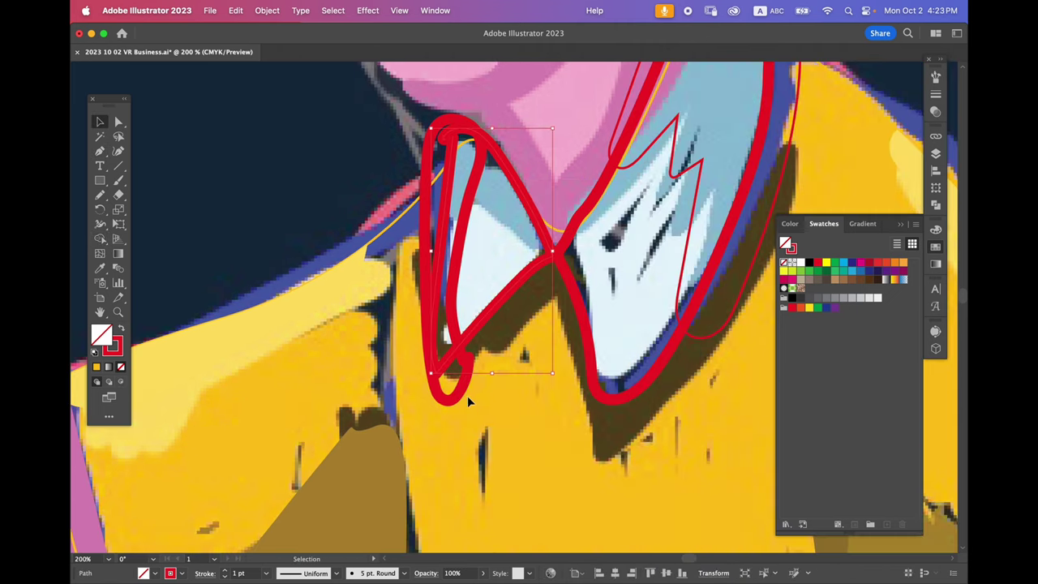
key("shift+m")
left_click(450, 385, "alt")
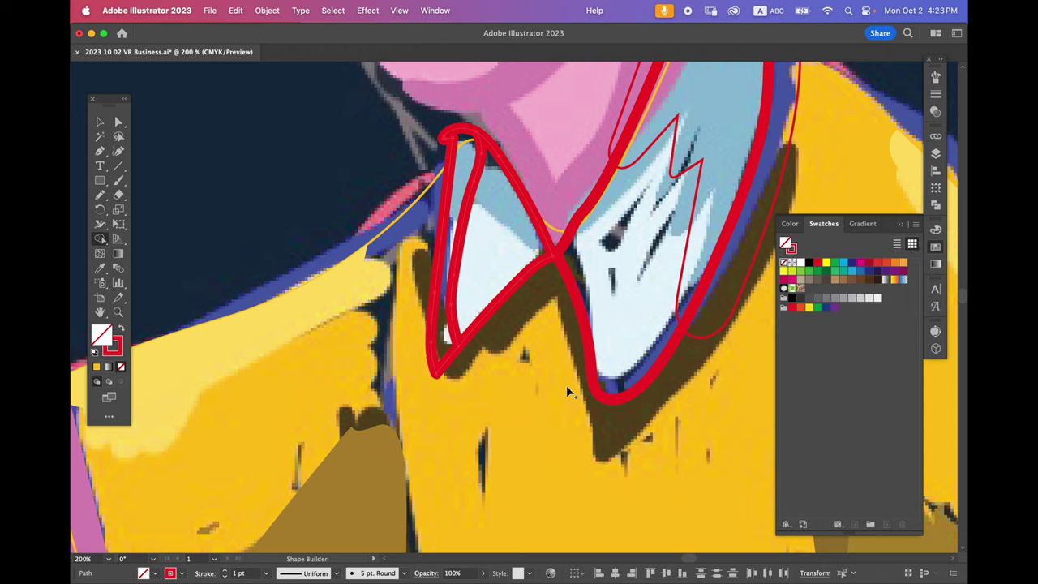
- Trim the right collar's shadow to the collar outline and delete the leftover piece outside it
left_click_drag(703, 239, 556, 389)
left_click(554, 313, "super")
left_click(434, 468, "shift+super")
left_click(657, 303, "super")
left_click(643, 301, "super")
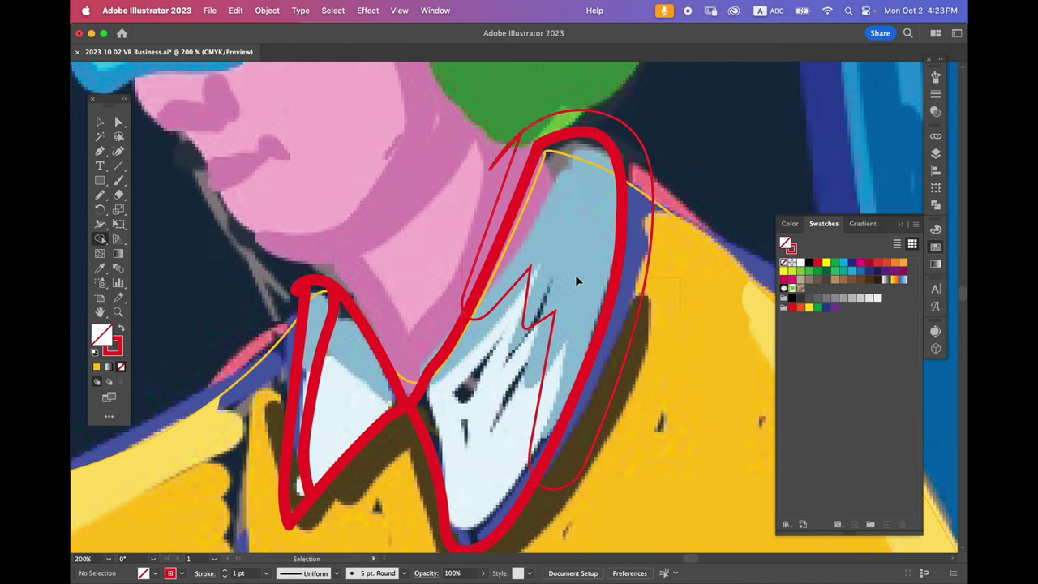
left_click(487, 235, "super")
key("Delete")
- Fill the left collar's shadow light blue and both collar pieces white, using colours sampled from the sketch
key("super+minus")
key("super+minus")
key("i")
left_click(533, 325, "super")
left_click(514, 363)
left_click(464, 393, "super")
left_click(418, 337, "super")
left_click(481, 390, "shift+super")
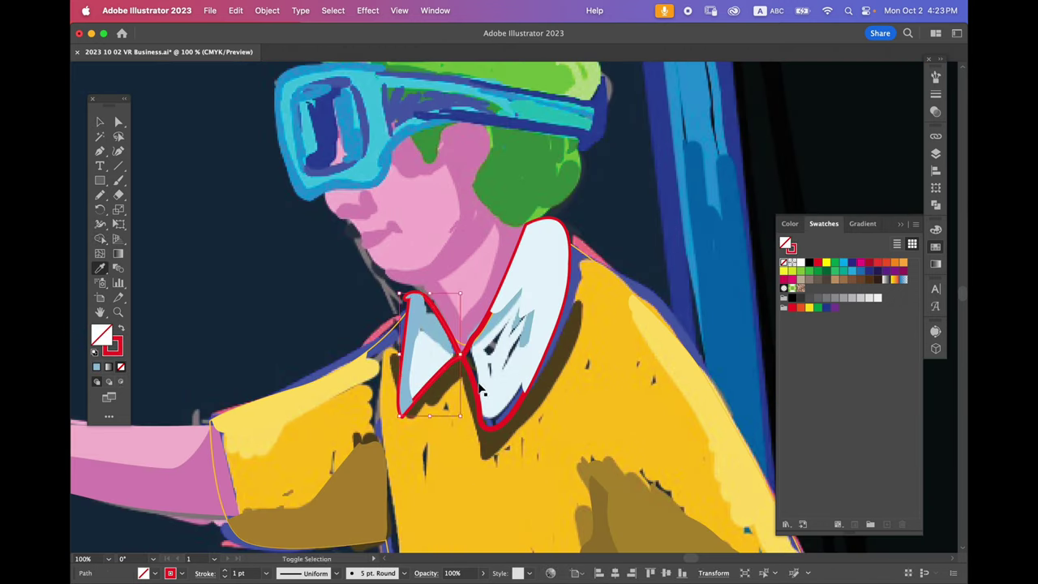
left_click(501, 385)
- Fill the right collar's shadow with the light blue sampled from the left collar's shadow, and deselect it
left_click(553, 365, "super")
left_click(544, 313, "super")
left_click(414, 317)
left_click(456, 398, "super")
key("super+minus")
key("super+minus")
key("super+minus")
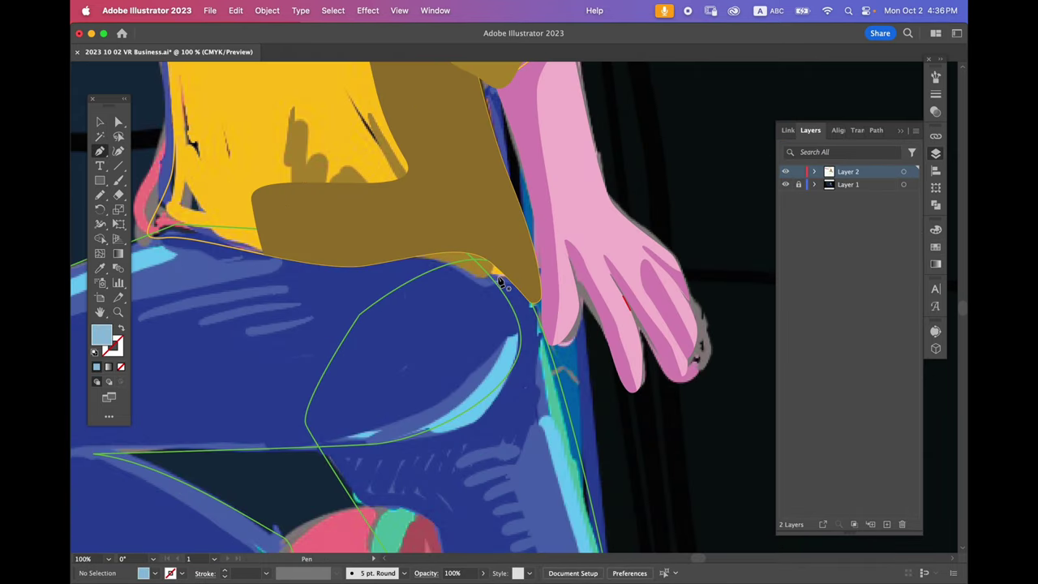
- Reshape the bent leg's outline at the waist by extending its curve handle across the shirt hem towards the hip, and deselect it
key("a")
left_click(494, 281)
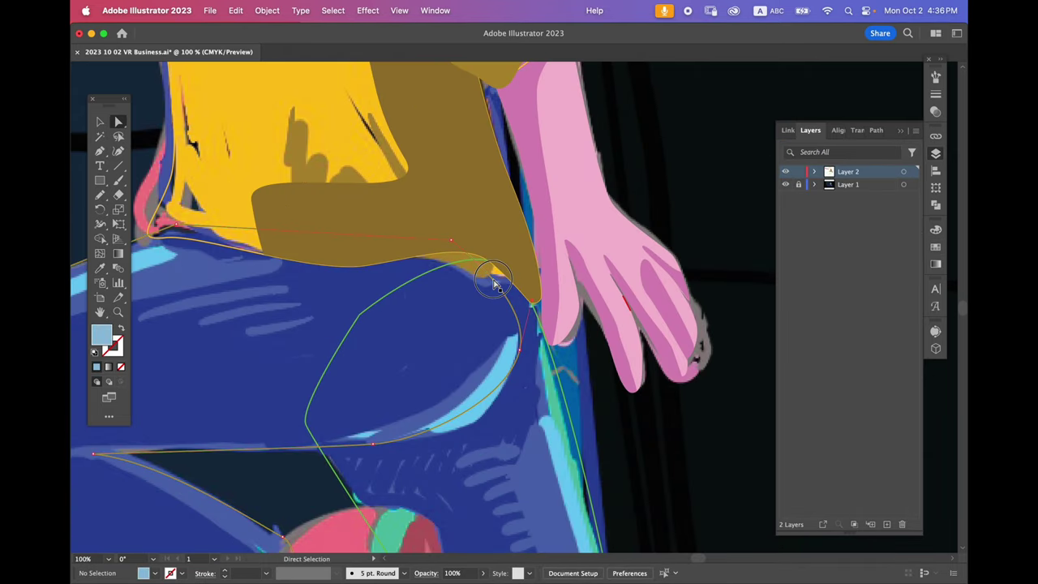
left_click_drag(456, 241, 519, 236)
left_click_drag(445, 354, 630, 281)
key("super+minus")
key("super+minus")
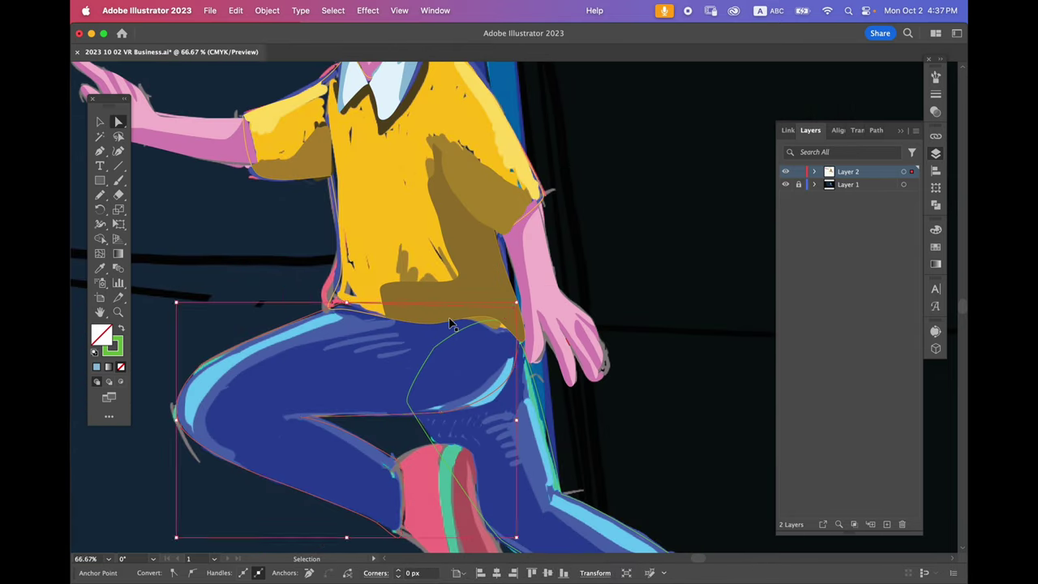
left_click_drag(449, 318, 482, 180)
left_click(263, 416)
- Start an inner shape near the bent leg's ankle and trace it around the knee and up along the thigh highlight
left_click_drag(412, 375, 452, 346)
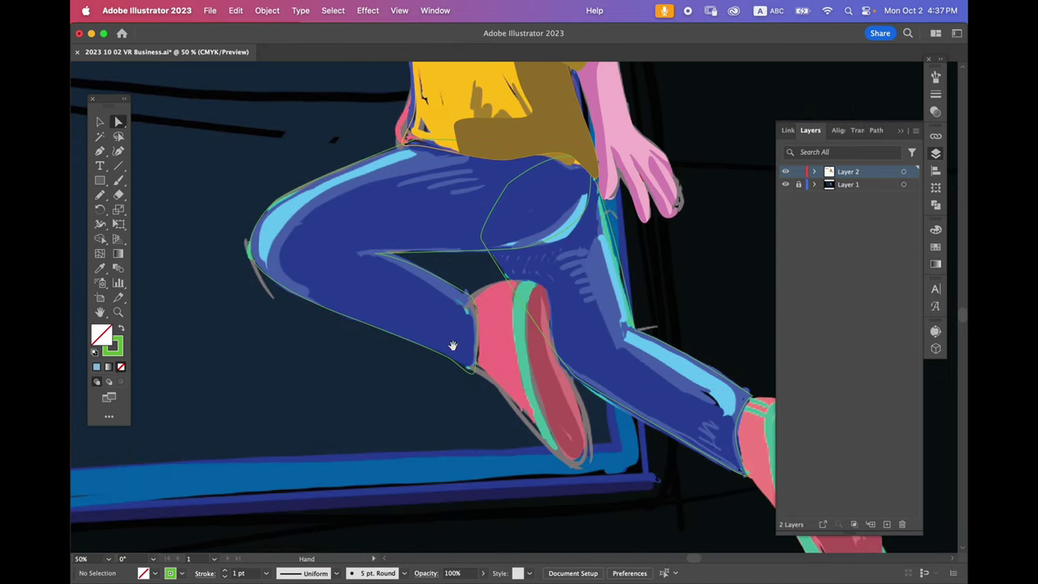
key("p")
left_click(455, 359)
left_click_drag(383, 318, 332, 297)
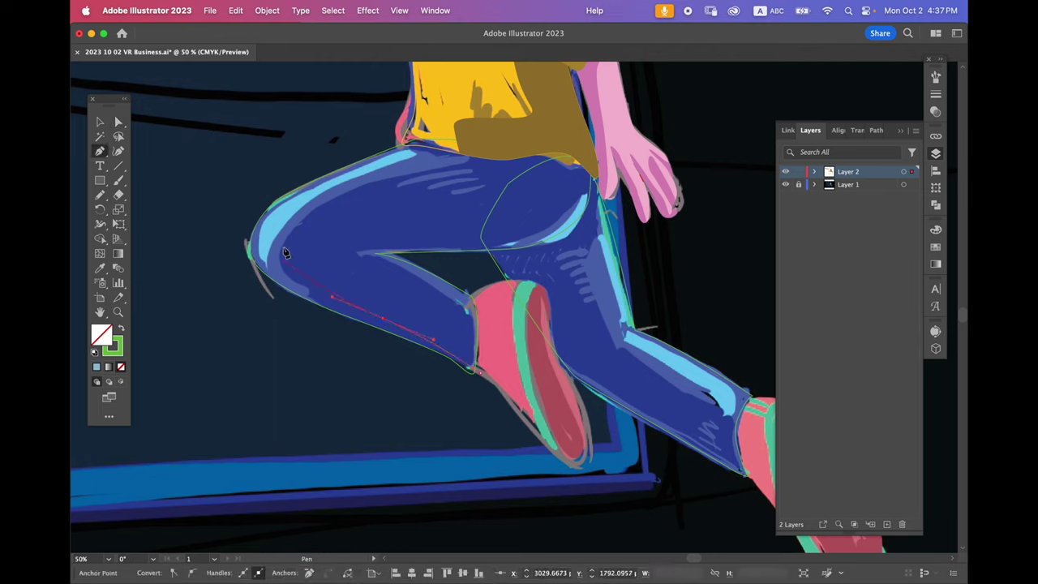
left_click_drag(283, 245, 284, 212)
left_click(392, 166)
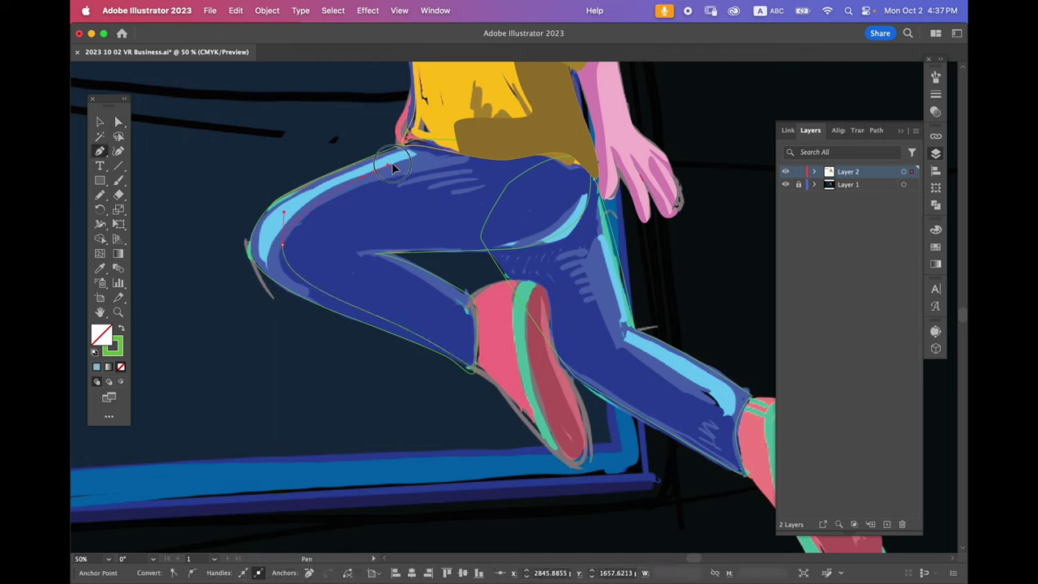
- Carry the bent leg's inner path over the waist and hip, down across the raised shoe, close it at the ankle and deselect it
left_click_drag(448, 131, 455, 119)
left_click(575, 121)
left_click(607, 173)
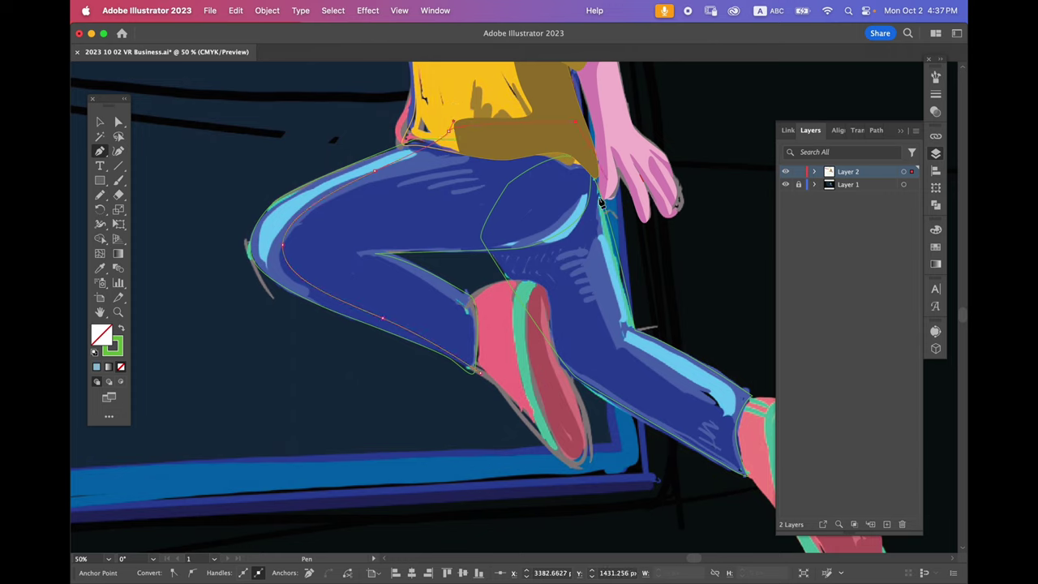
left_click(590, 270)
left_click(508, 314)
left_click(500, 380)
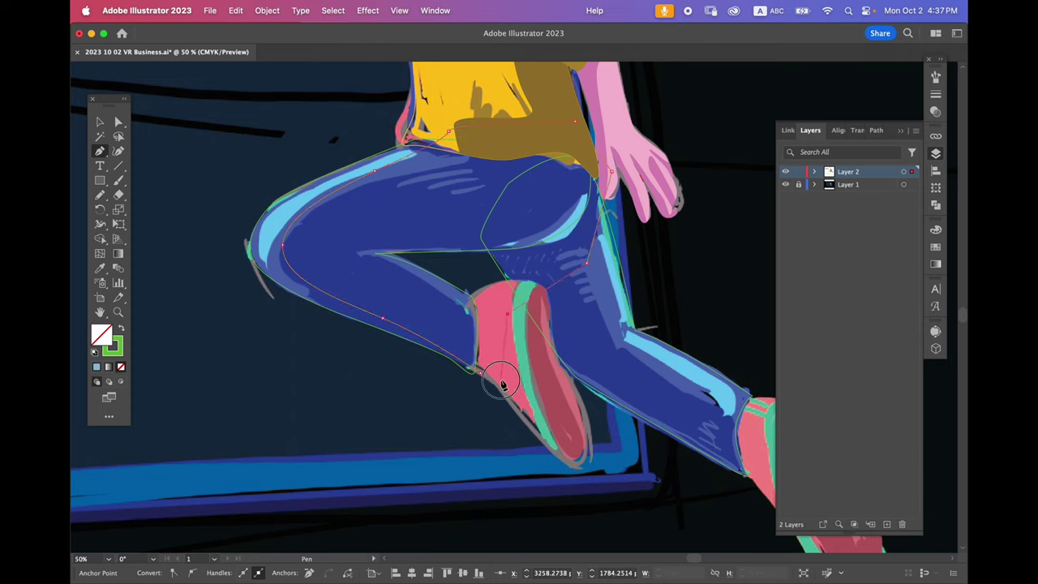
left_click(480, 373)
left_click(416, 362, "super")
- Start an inner shape for the extended leg at the hip and trace it down the thigh and shin highlights past the ankle
left_click_drag(513, 285, 383, 243)
left_click(445, 120)
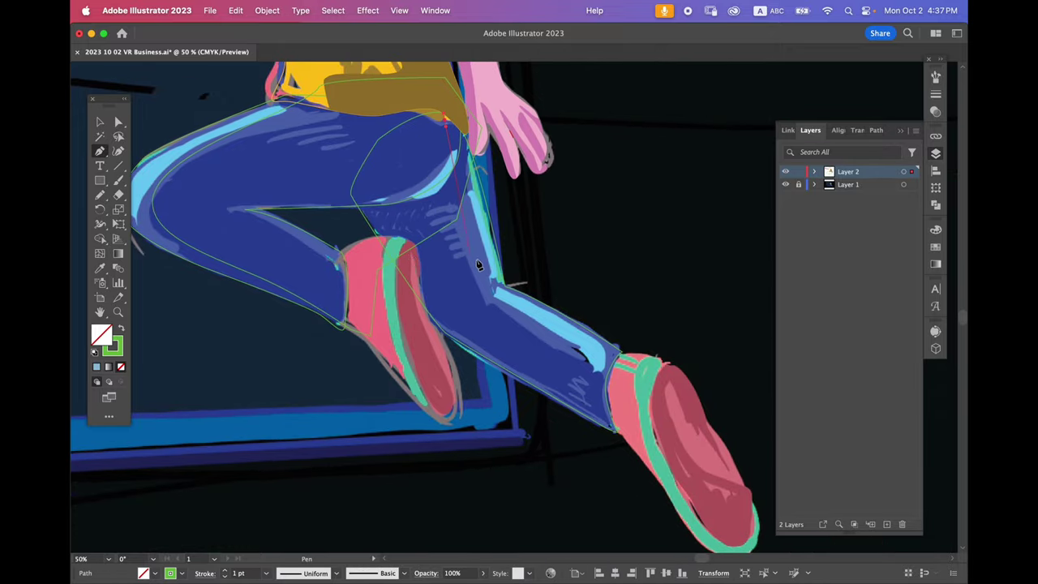
left_click(489, 280)
scroll(514, 296, "down", 3)
scroll(514, 297, "right", 3)
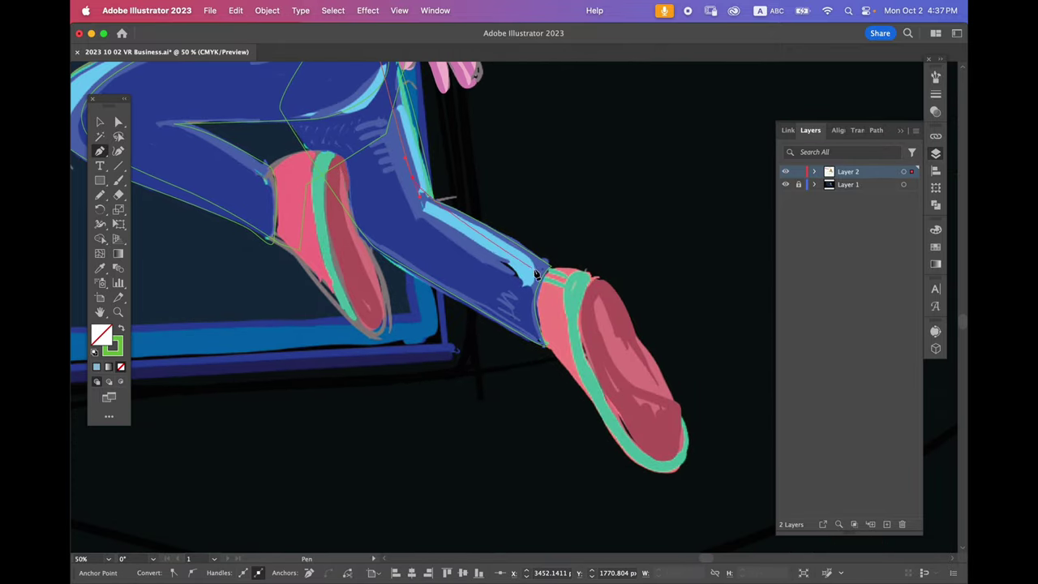
left_click(554, 303)
left_click(556, 292, "super")
- Bring the extended leg's inner path up around the thigh and over the shirt hem, close it at the hip and deselect it
scroll(486, 341, "up", 3)
scroll(486, 340, "left", 2)
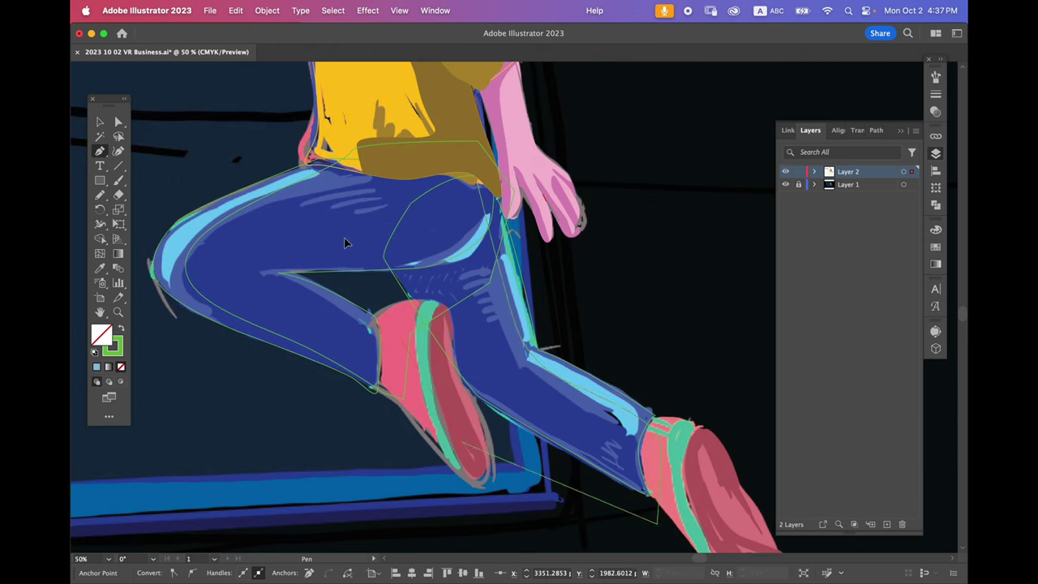
left_click(452, 145)
left_click(478, 180)
left_click(558, 251, "super")
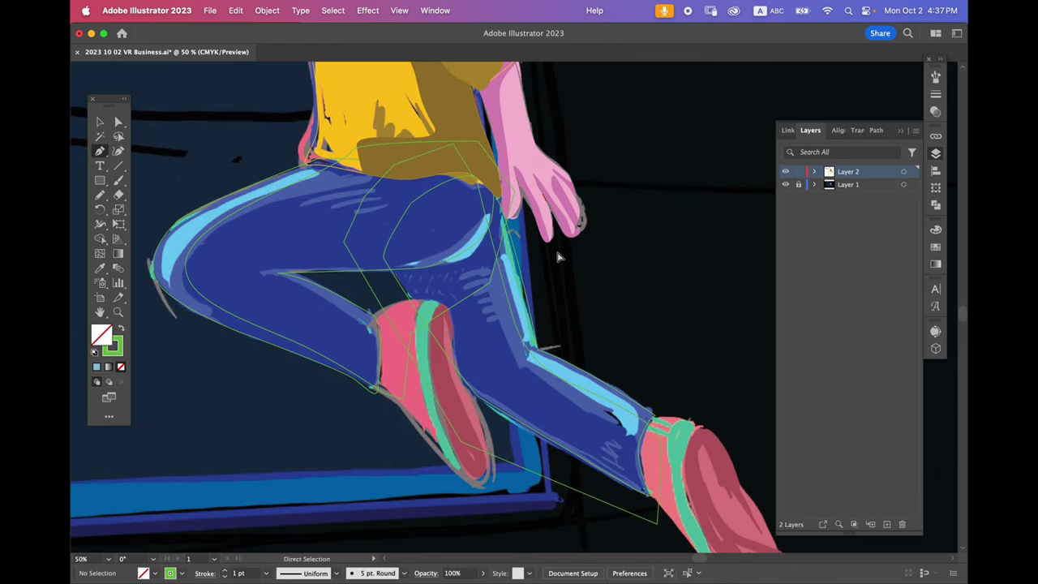
- Select the extended leg's outline and inner shape, trim the overhang outside the leg with Shape Builder and deselect them
key("v")
scroll(477, 280, "left", 2)
left_click(440, 279)
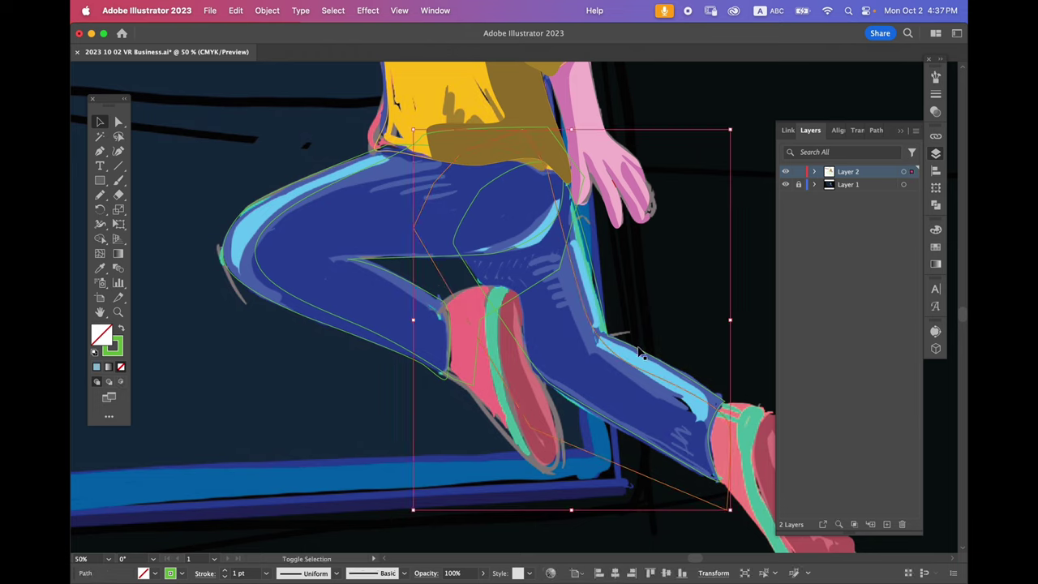
key("shift+m")
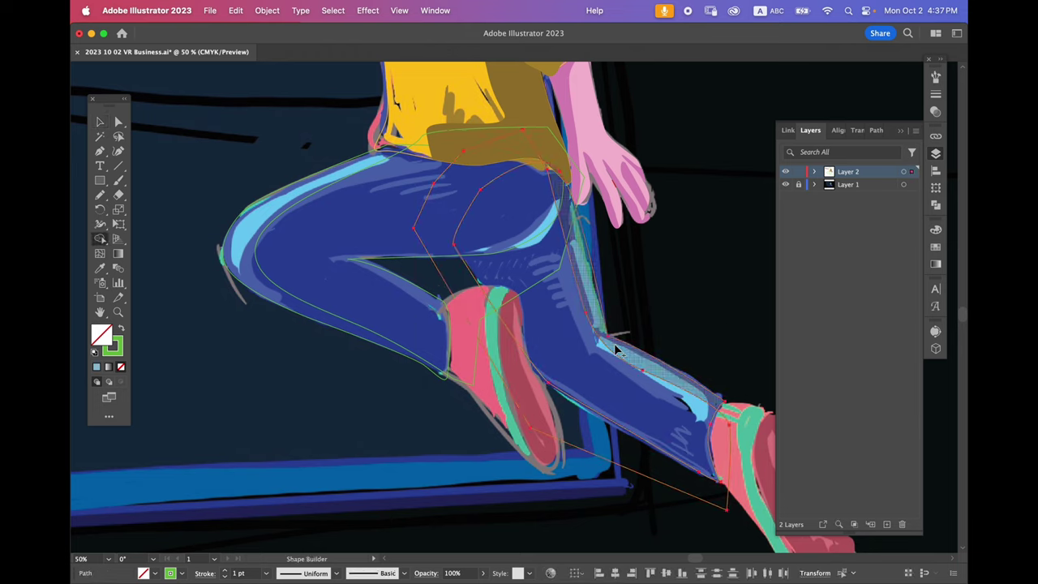
left_click(615, 452, "alt")
left_click(314, 357, "super")
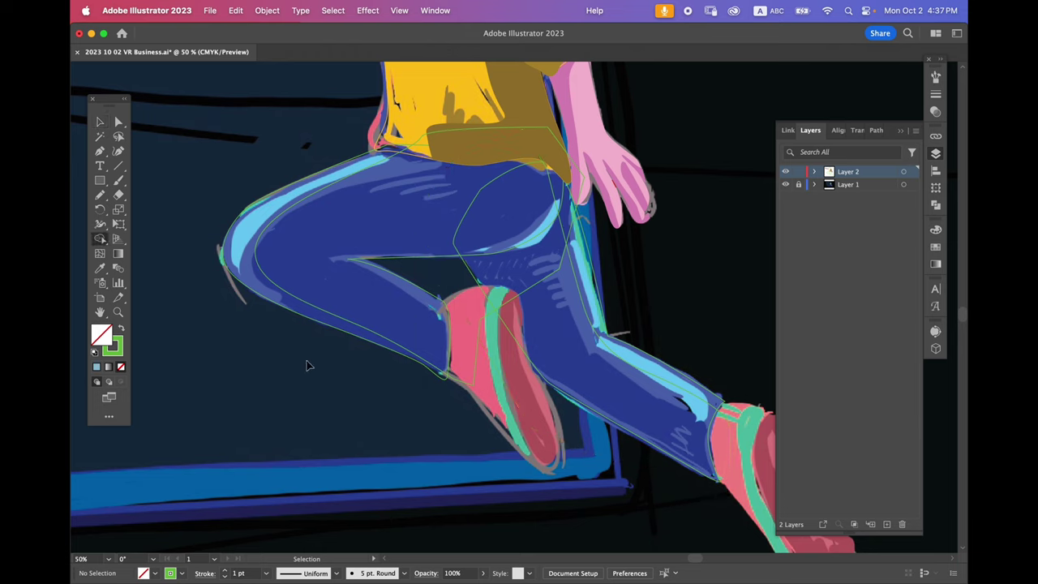
- Select the bent leg's outline and inner shape, trim the overhang outside the leg with Shape Builder and deselect them
left_click(330, 294)
key("shift+m")
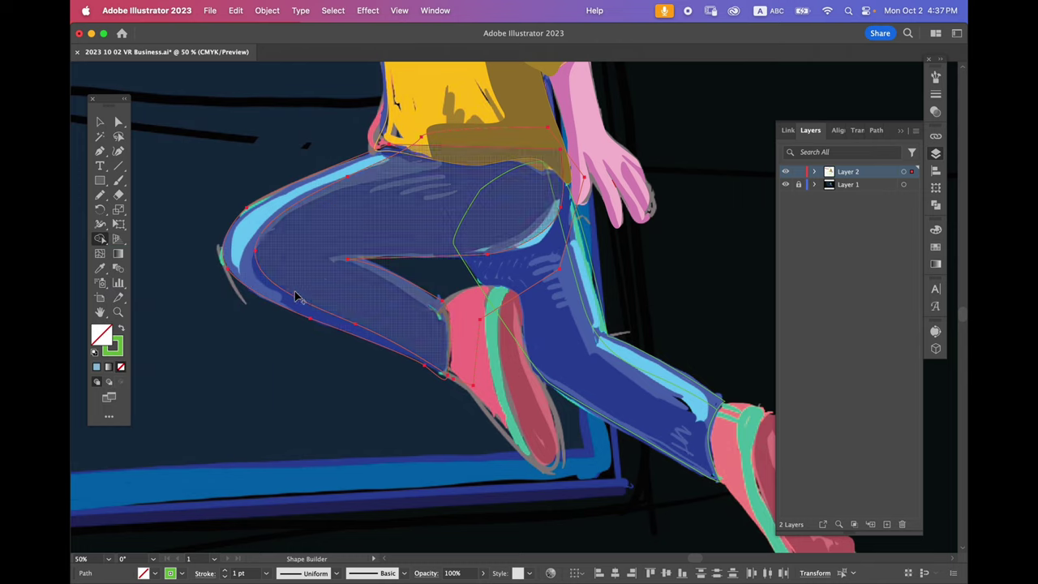
left_click(501, 278, "alt")
left_click(333, 384, "super")
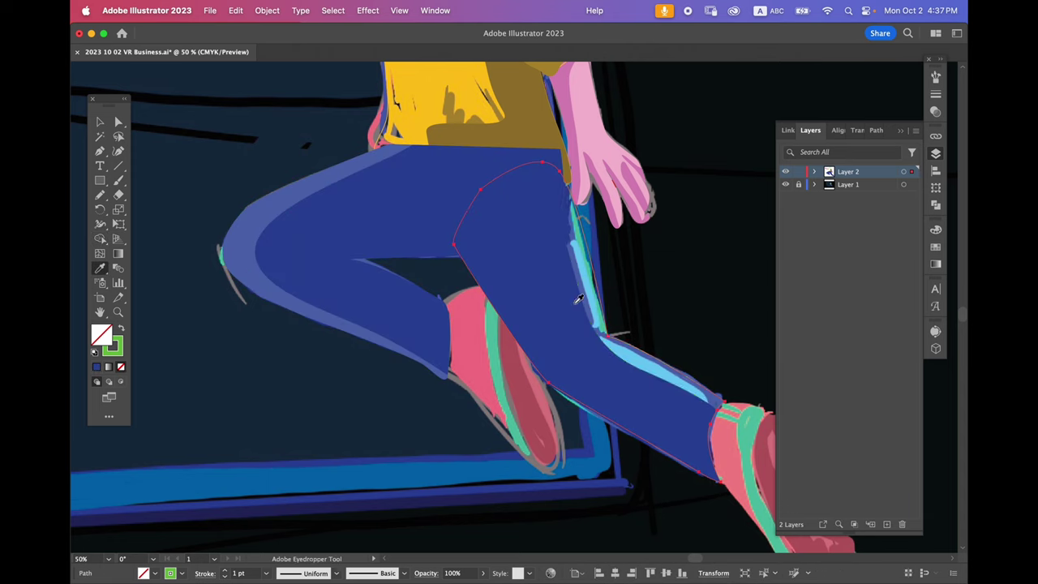
- Fill the extended leg's outline with the lighter blue sampled from the bent leg's edge band
left_click(600, 297, "super")
left_click(304, 286)
key("Delete")
scroll(419, 327, "up", 2)
- Draw a closed shadow shape from the crotch over the hip, down the extended leg's thigh and shin, and back outside its underside
key("p")
left_click(412, 318)
left_click_drag(522, 229, 529, 201)
left_click(546, 206)
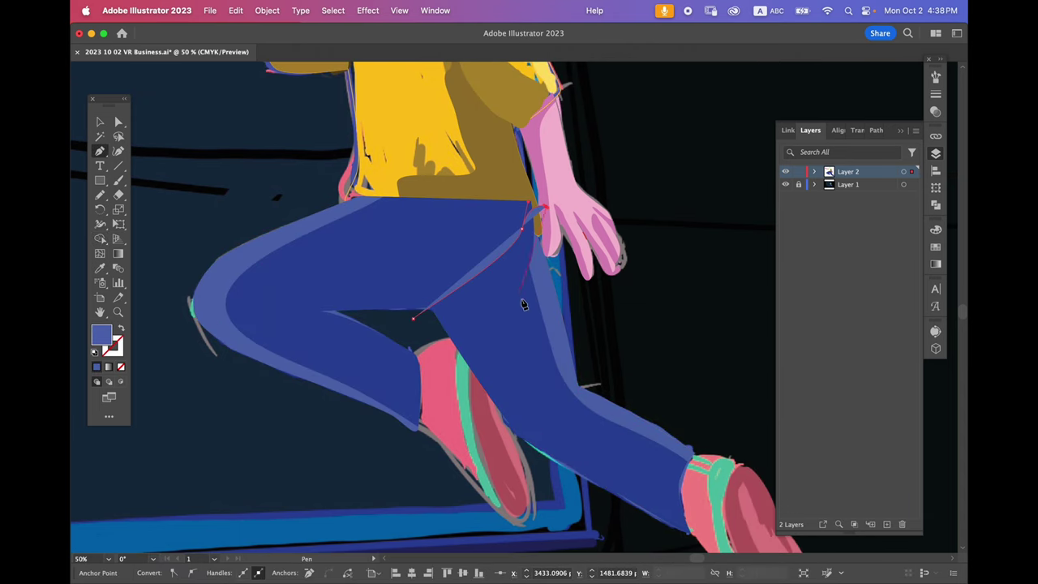
left_click_drag(528, 291, 517, 302)
left_click_drag(486, 349, 492, 381)
left_click_drag(549, 447, 580, 470)
left_click_drag(689, 504, 620, 432)
left_click(638, 484)
left_click(557, 487)
left_click(343, 247)
- Trim the shadow shape's overhang outside the extended leg with Shape Builder and deselect the shapes
left_click(552, 352, "shift+super")
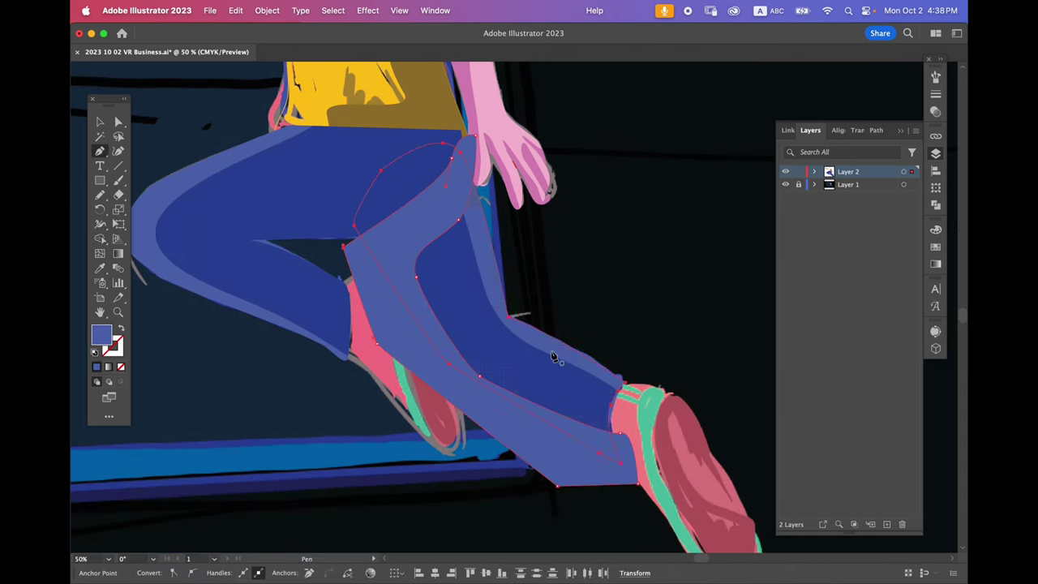
key("shift+m")
left_click(450, 386, "alt")
key("super+shift+a")
- Fill the extended leg's shadow shape with the dark blue swatch
left_click(442, 325, "super")
scroll(486, 340, "up", 3)
key("i")
left_click(568, 360)
left_click(936, 246)
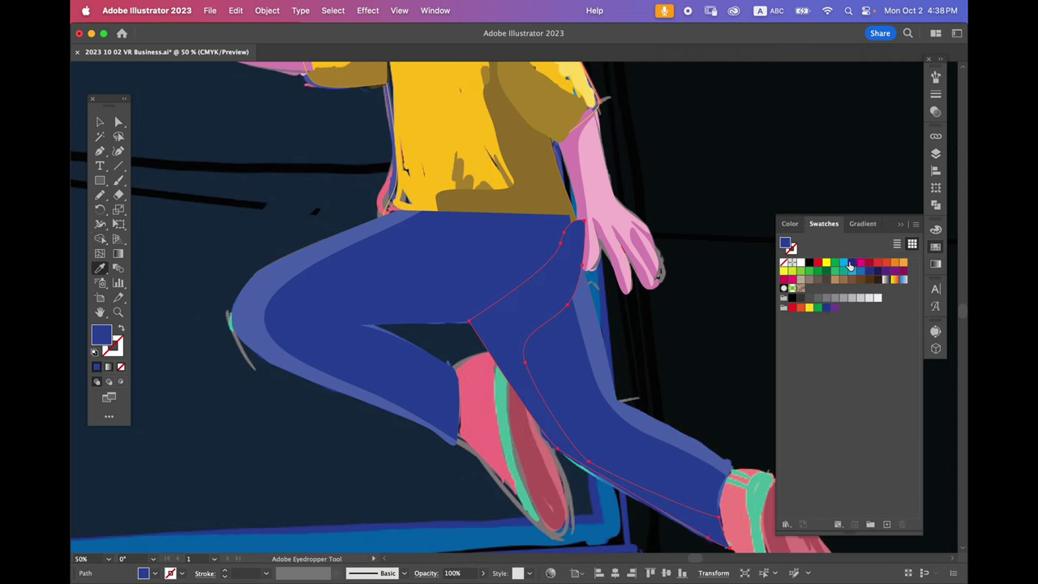
left_click(851, 264)
- Select all the trouser shapes, send them behind the shirt and deselect them
key("v")
left_click_drag(692, 420, 607, 313)
left_click(607, 312)
left_click_drag(563, 231, 630, 281)
left_click(420, 259)
key("super+bracketleft")
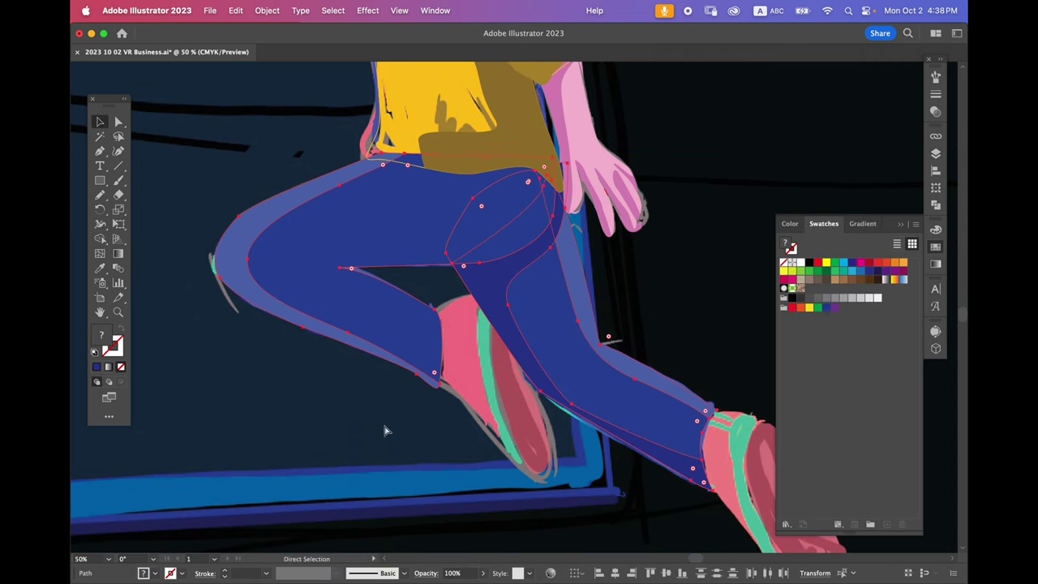
key("super+shift+a")
- Start a pink unfilled Pen outline of the head at the chin and trace it up the face and over the crown
key("super+equal")
key("super+equal")
key("p")
left_click_drag(544, 350, 447, 319)
key("c")
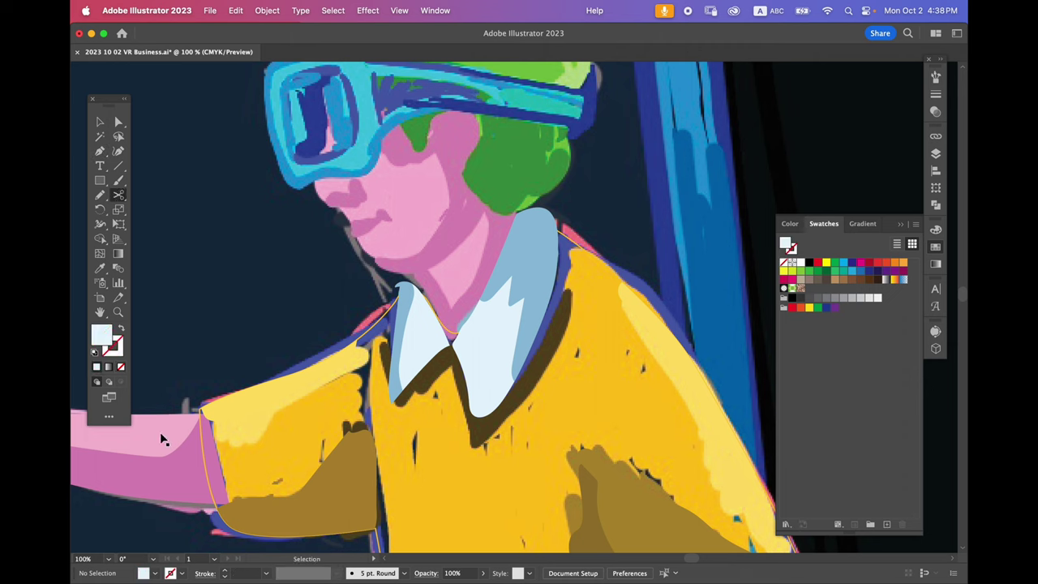
key("a")
left_click(162, 439)
key("p")
key("shift+x")
scroll(412, 324, "up", 3)
left_click(423, 383)
left_click_drag(405, 347, 391, 342)
mouse_move(351, 311)
left_mouse_down()
mouse_move(341, 294)
mouse_move(369, 262)
left_mouse_up()
scroll(332, 287, "up", 3)
scroll(332, 287, "left", 2)
left_click_drag(398, 189, 429, 172)
left_click_drag(507, 166, 541, 172)
- Bring the head outline down the back of the head and neck to the collar point, close it at the chin and deselect it
left_click_drag(591, 247, 591, 277)
left_click_drag(561, 350, 552, 361)
left_click_drag(566, 399, 567, 409)
left_click(506, 527)
left_click(477, 484)
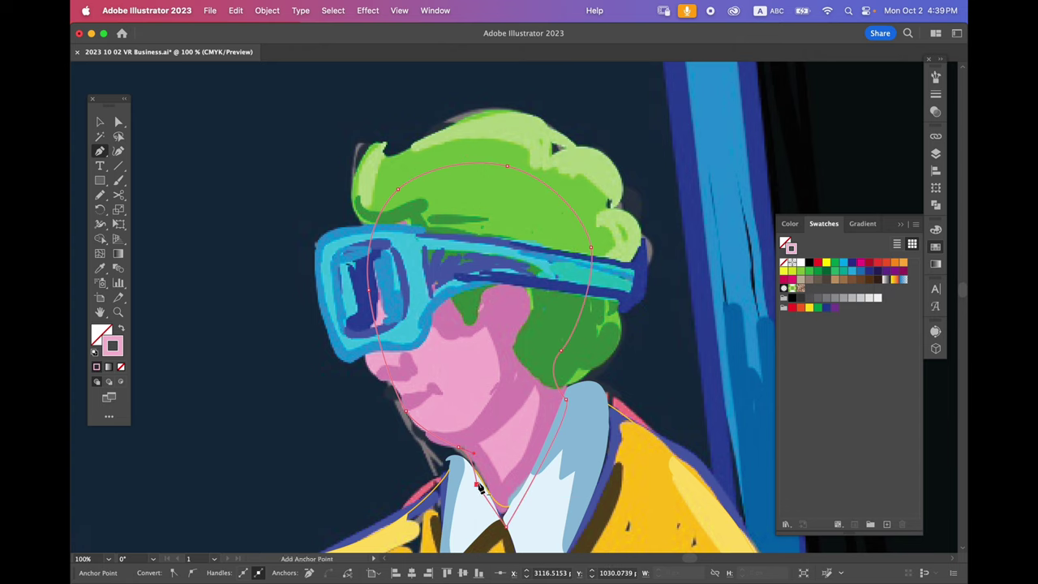
left_click(406, 411, "super")
key("super+shift+a")
- Draw the nose as a small closed Pen shape reaching up under the goggles and deselect it
left_click(401, 378)
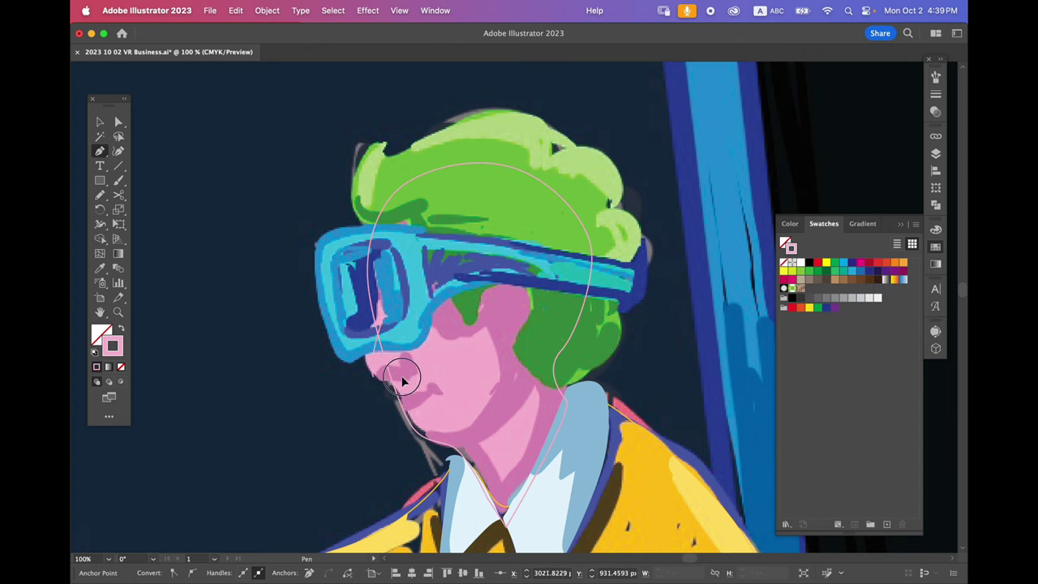
left_click_drag(376, 368, 348, 351)
left_click(381, 318)
left_click(401, 377)
key("super+shift+a")
- Draw a rough closed shape from the forehead down the face, below the neck and around behind the head, and deselect it
scroll(459, 138, "left", 1)
left_click(458, 137)
left_click(400, 257)
left_click(445, 448)
left_click(517, 536)
left_click(580, 478)
left_click(641, 352)
left_click(608, 159)
left_click(458, 137)
key("super+shift+a")
- Select the head outline and the rough face shape, trim the overhang outside the head with Shape Builder and deselect them
left_click_drag(442, 114, 486, 171)
key("shift+m")
left_click(474, 154, "alt")
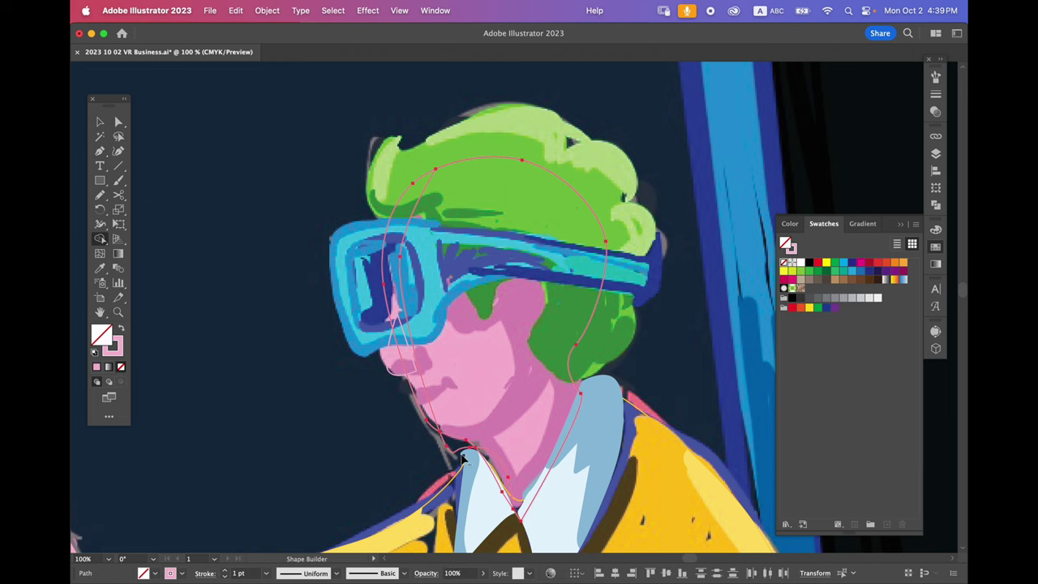
key("v")
scroll(336, 359, "down", 3)
left_click(336, 359)
- Draw the hair contours freehand with the Pencil tool, trim the excess with Shape Builder and deselect them
scroll(335, 359, "up", 4)
key("n")
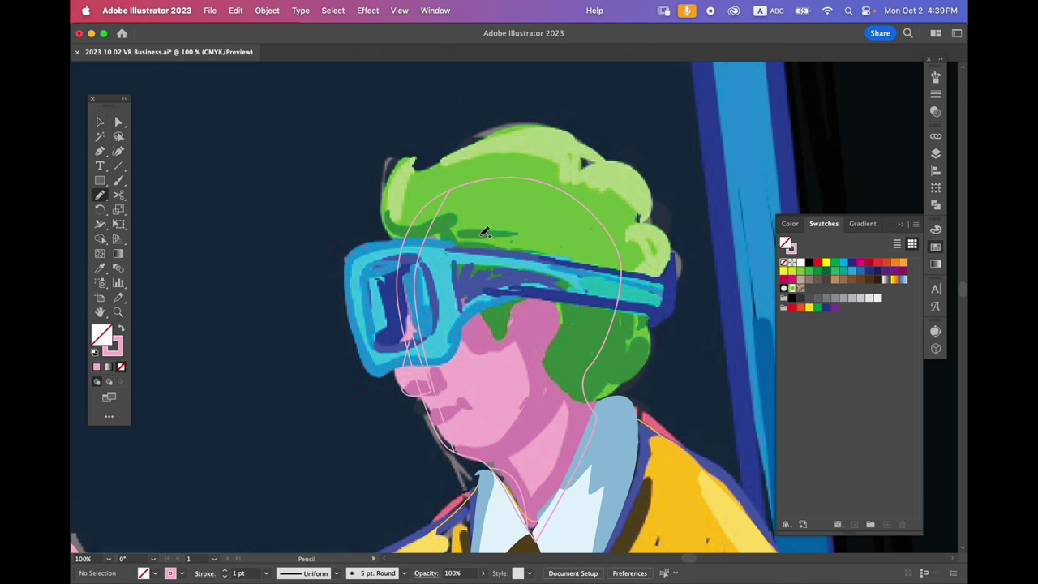
mouse_move(392, 159)
left_mouse_down()
mouse_move(463, 282)
mouse_move(594, 402)
mouse_move(602, 155)
mouse_move(388, 203)
mouse_move(373, 227)
left_mouse_up()
key("super+a")
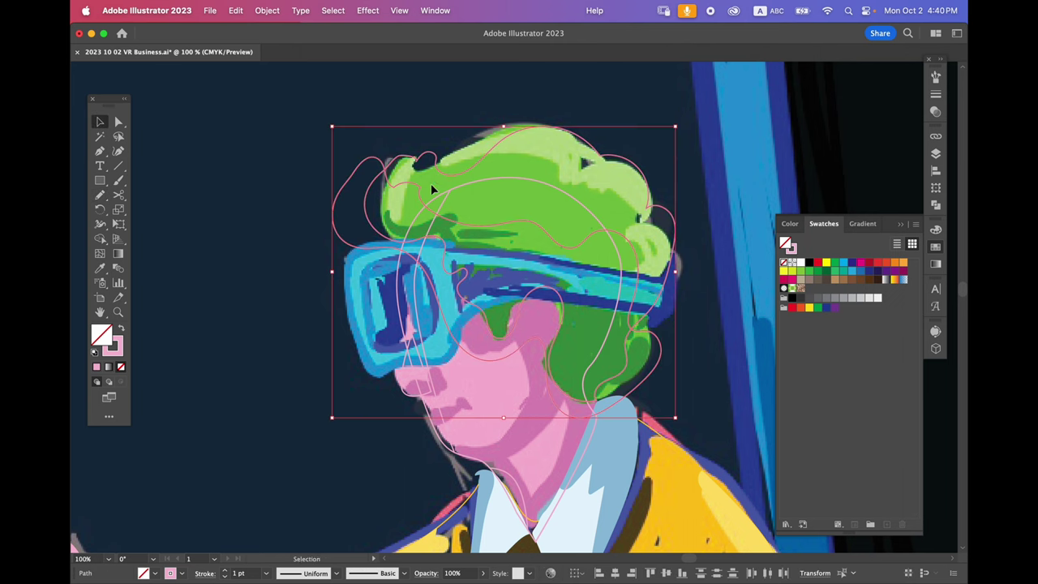
key("shift+m")
left_click(316, 316, "super")
- Trace the goggles' outer frame as a closed Pen shape with rounded corners and refine its upper corner
scroll(316, 316, "down", 3)
scroll(316, 316, "up", 2)
key("p")
scroll(319, 162, "down", 3)
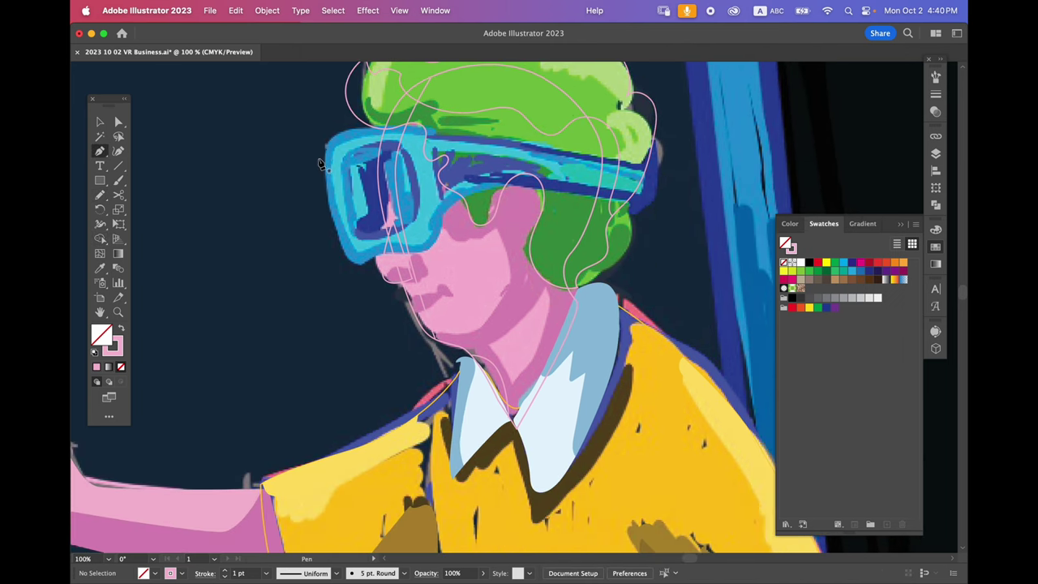
left_click(318, 146)
left_click_drag(353, 127, 383, 128)
left_click_drag(436, 130, 453, 136)
left_click_drag(433, 245, 415, 250)
left_click_drag(355, 262, 347, 256)
left_click_drag(328, 199, 325, 183)
left_click(318, 146)
left_click_drag(319, 146, 323, 150)
left_click_drag(325, 127, 322, 128)
- Trace the goggles' lens as a closed shape inside the frame and deselect it
left_click(340, 155)
left_click_drag(395, 144, 406, 157)
left_click_drag(432, 235, 420, 237)
left_click_drag(352, 243, 343, 237)
mouse_move(340, 155)
left_mouse_down()
mouse_move(315, 162)
mouse_move(373, 150)
left_mouse_up()
left_click(396, 188, "super")
- Draw the curved inner contour along the edges of the goggles' lens
left_click(348, 179)
left_click(348, 178)
left_click(419, 205)
left_click_drag(397, 232, 384, 228)
left_click(419, 205)
- Trace the goggles' strap as a closed shape from the frame to the back of the head and back along its lower edge
left_click(436, 130)
left_click_drag(628, 162, 651, 156)
left_click_drag(633, 206, 619, 209)
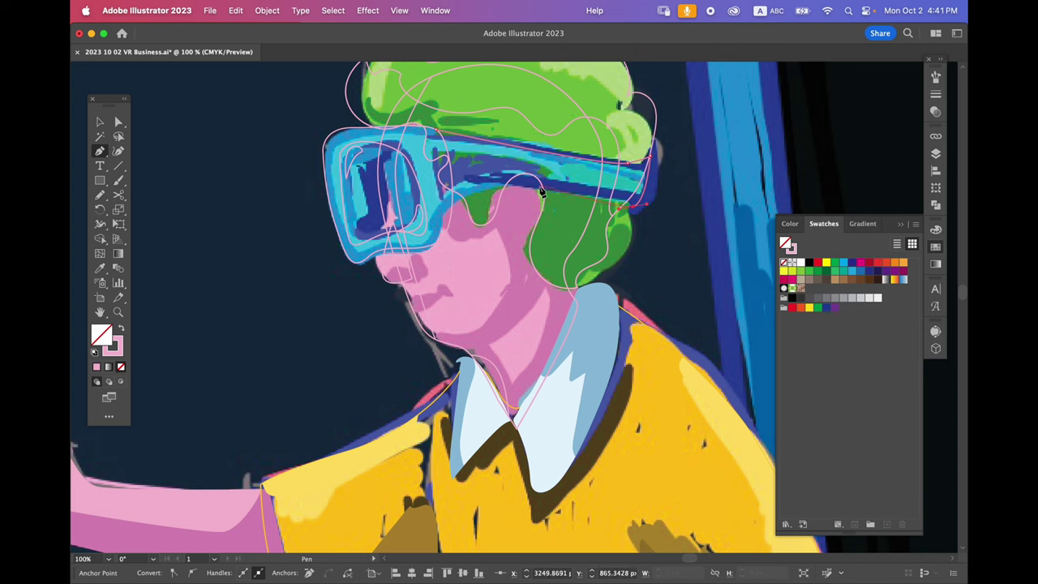
left_click(541, 192)
left_click(445, 194)
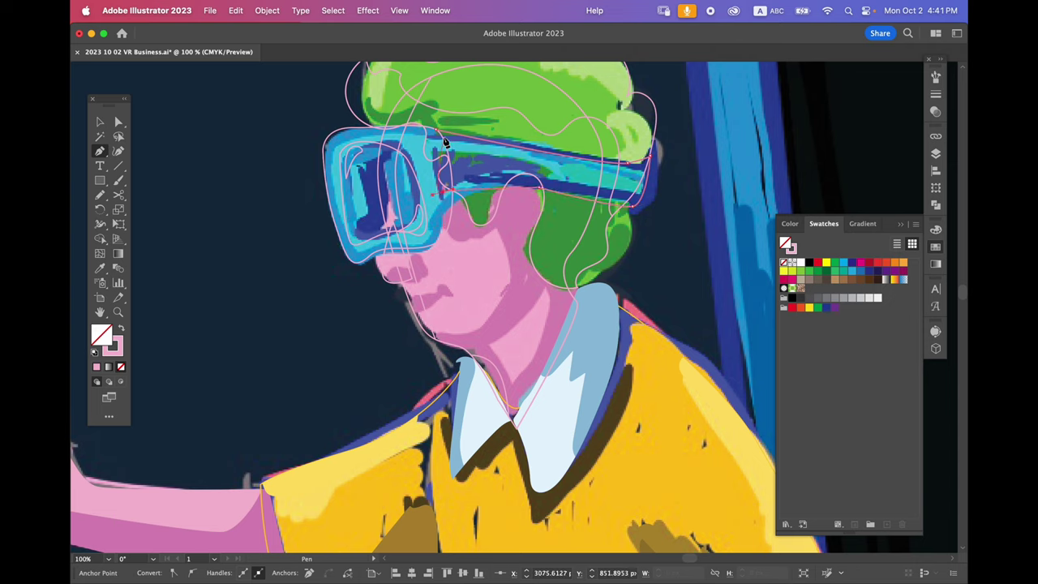
left_click(436, 130)
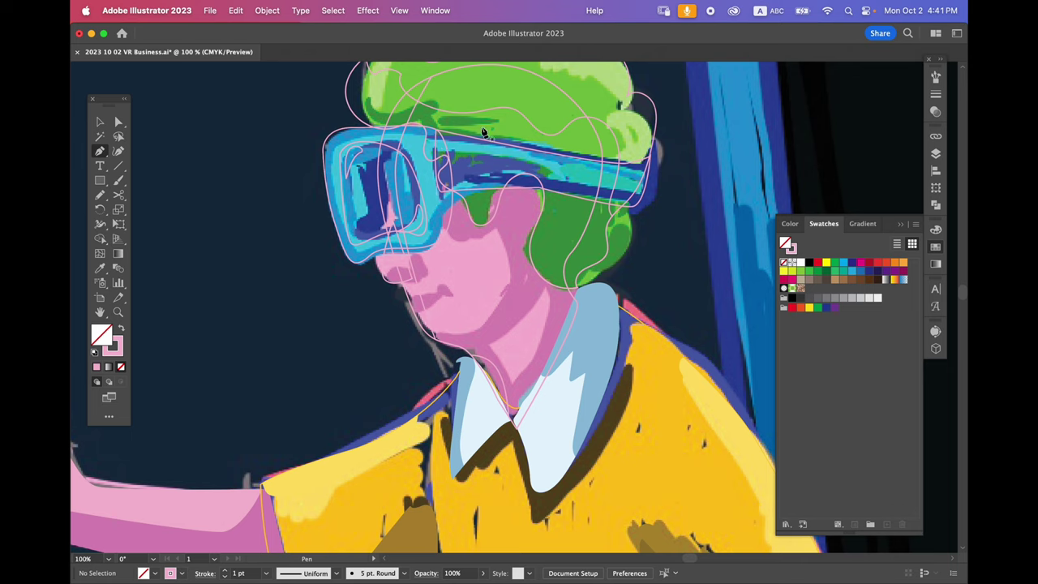
- Draw a closed shadow shape along the middle of the goggles' strap, looping outside its back end and lower edge
left_click(474, 128)
left_click_drag(461, 152, 480, 155)
left_click_drag(611, 175, 632, 177)
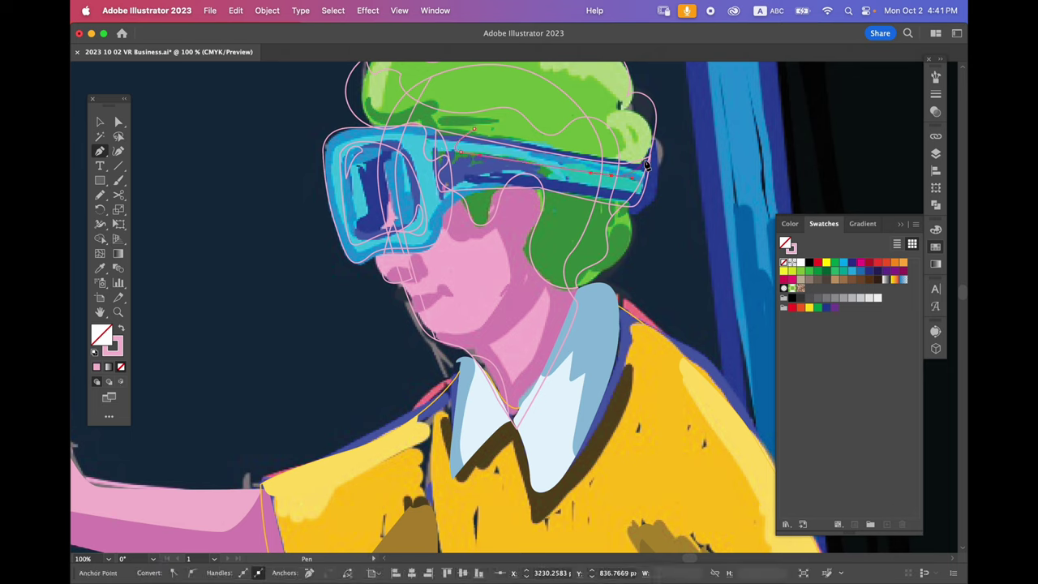
left_click(646, 155)
left_click(660, 138)
left_click(664, 193)
left_click(646, 218)
left_click(419, 206)
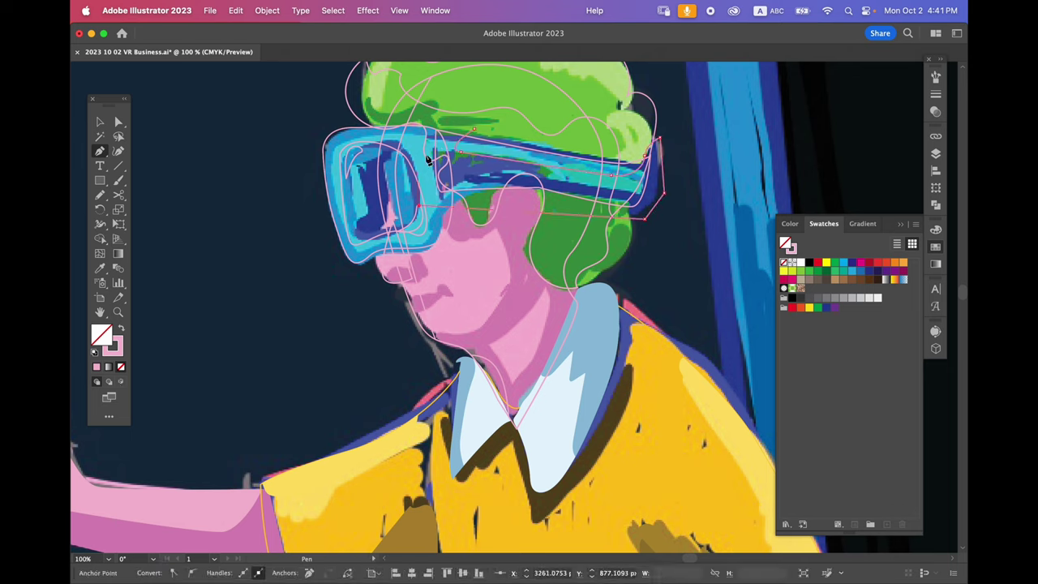
left_click(442, 109)
left_click(474, 128)
- Give the strap and its shadow shape an orange-red stroke, trim the overhang with Shape Builder and deselect them
left_click_drag(492, 134, 472, 166)
key("x")
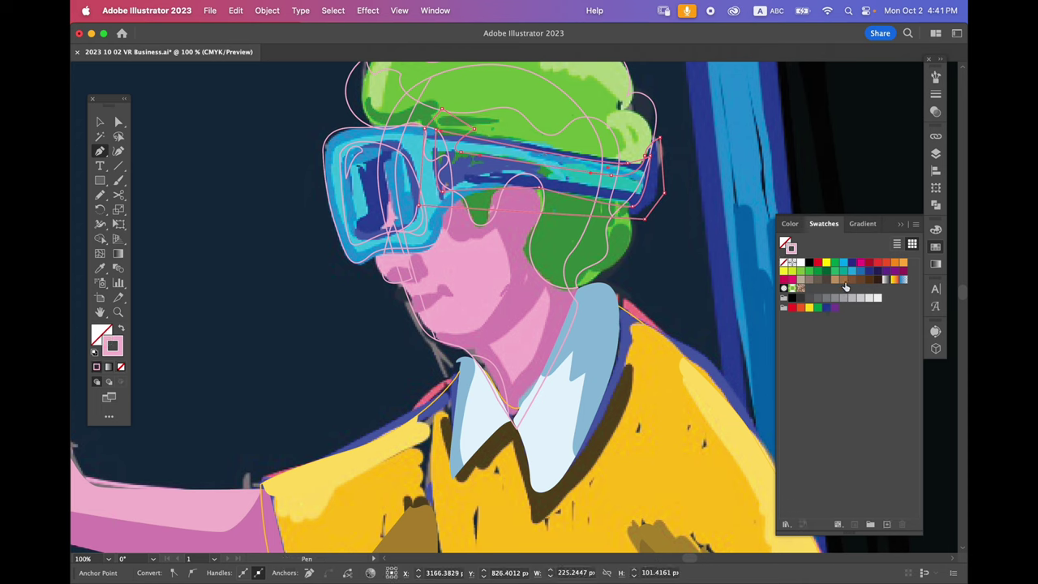
left_click(885, 264)
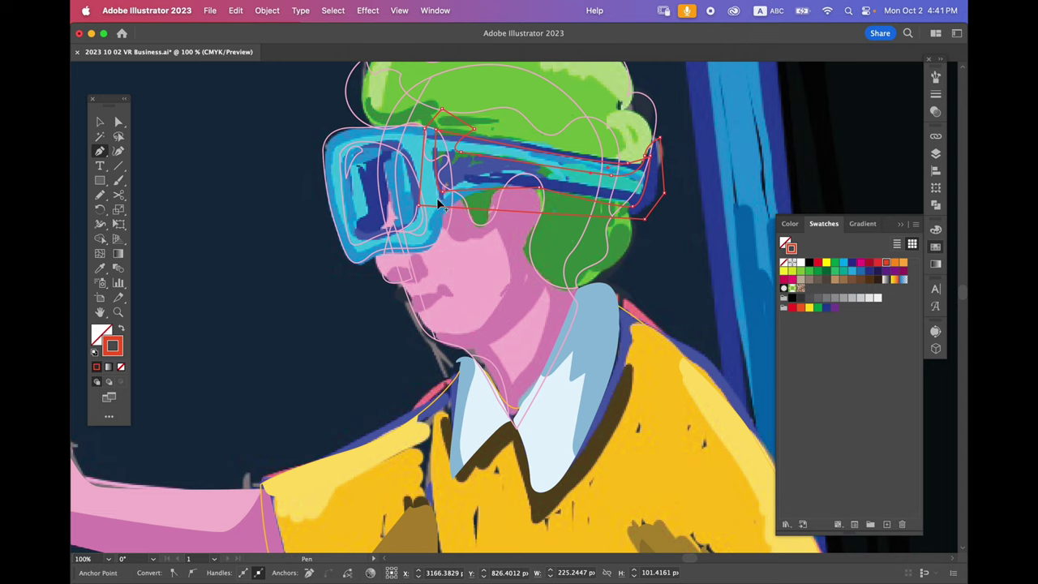
key("shift+m")
left_click(516, 202, "alt")
left_click(355, 318, "super")
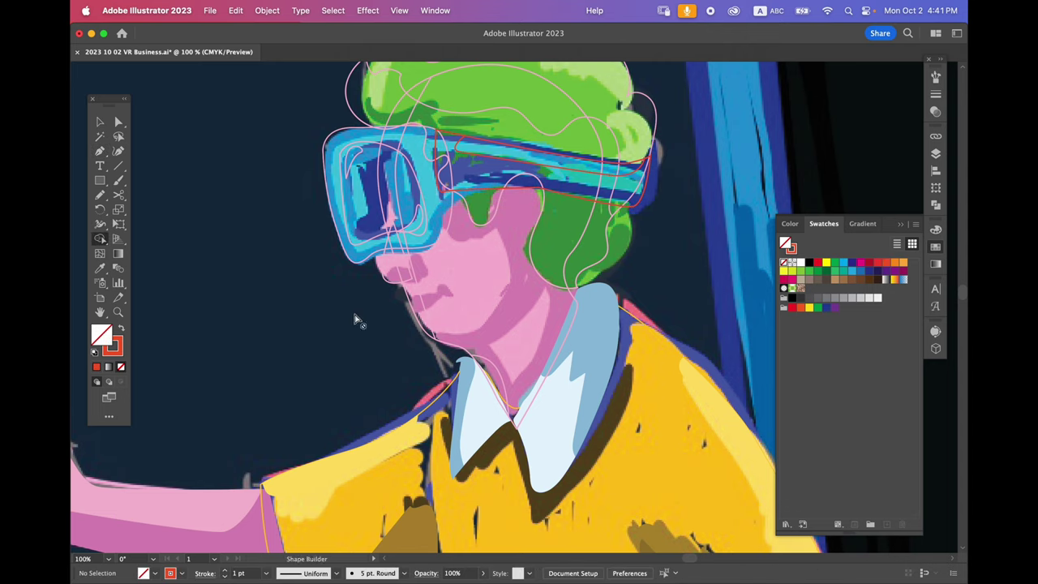
- Hide Layer 2 and add a new layer above it
left_click_drag(484, 327, 441, 195)
left_click_drag(462, 309, 473, 139)
key("super+minus")
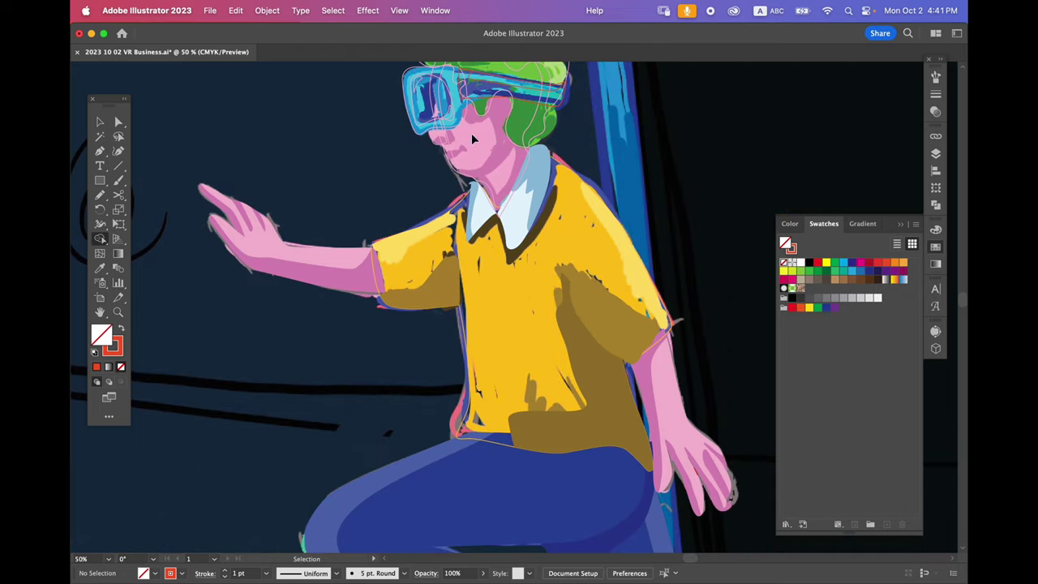
left_click_drag(544, 419, 528, 281)
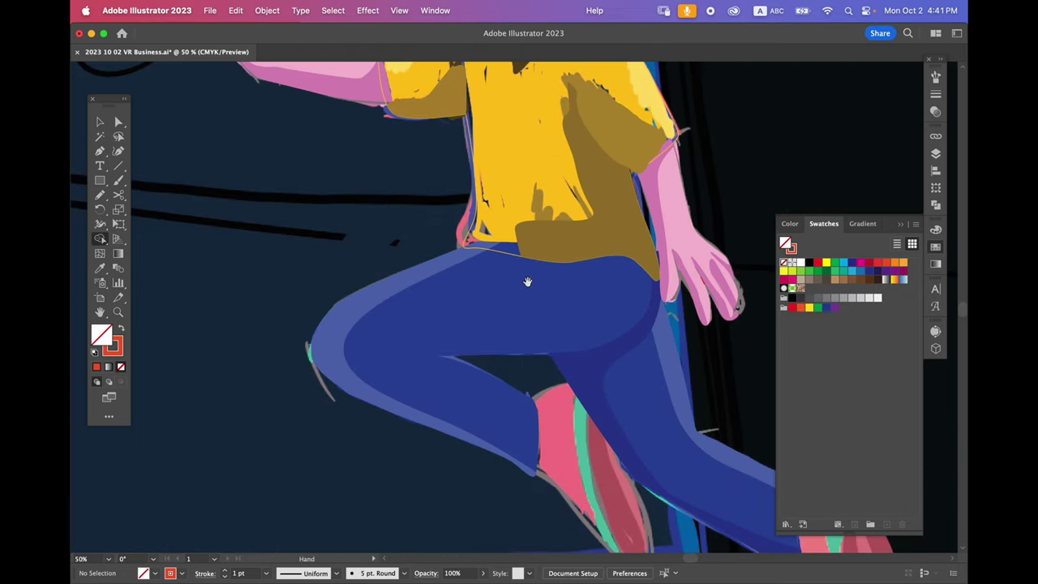
scroll(527, 281, "down", 5)
scroll(531, 301, "right", 3)
key("v")
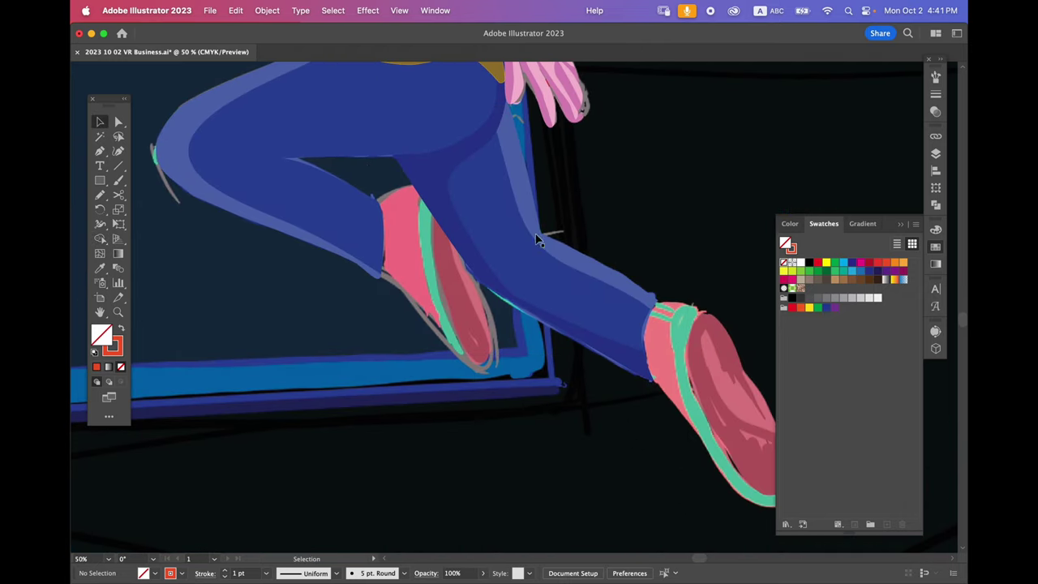
left_click(542, 316)
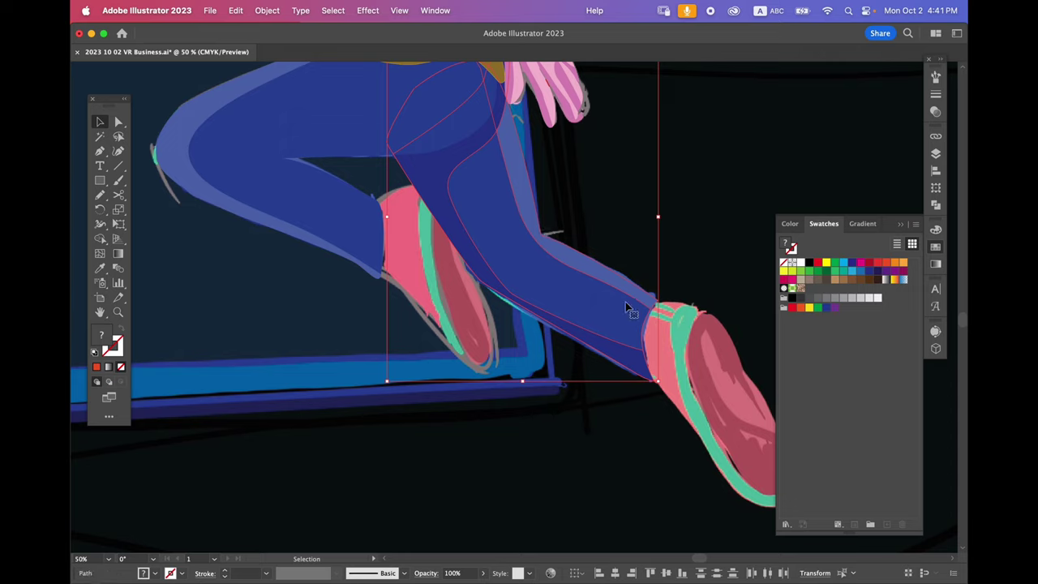
left_click(935, 154)
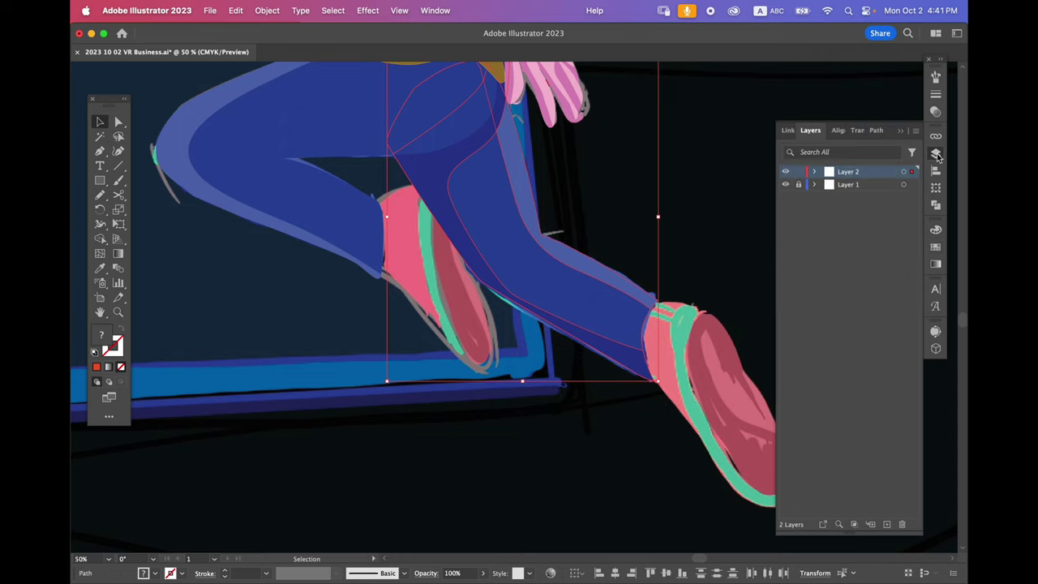
left_click(785, 172)
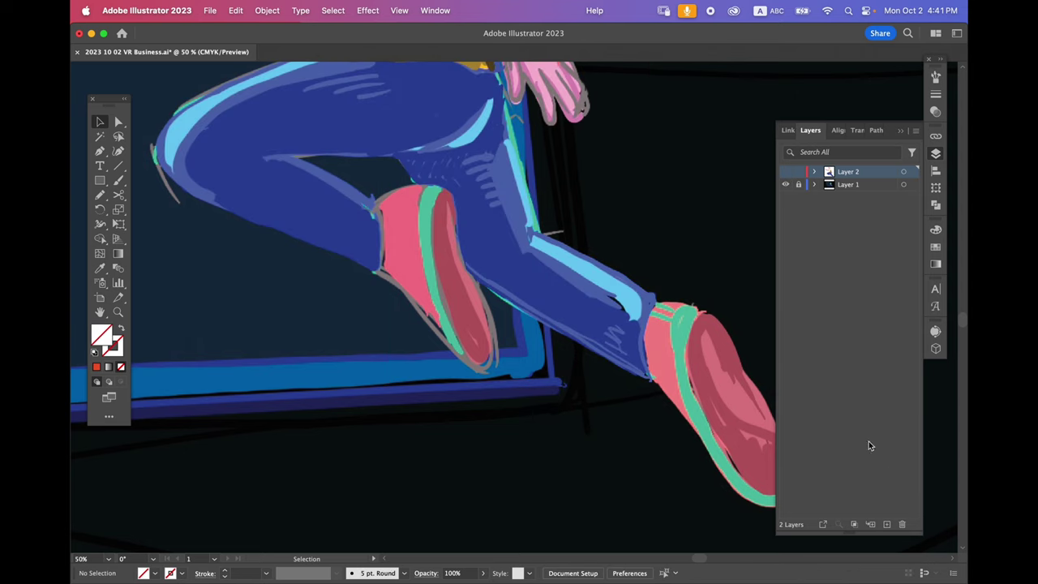
left_click(886, 526)
- Start the bent leg's shoe outline with a yellow stroke at the trouser cuff and trace it over the heel and down the sole
key("p")
scroll(488, 254, "up", 3)
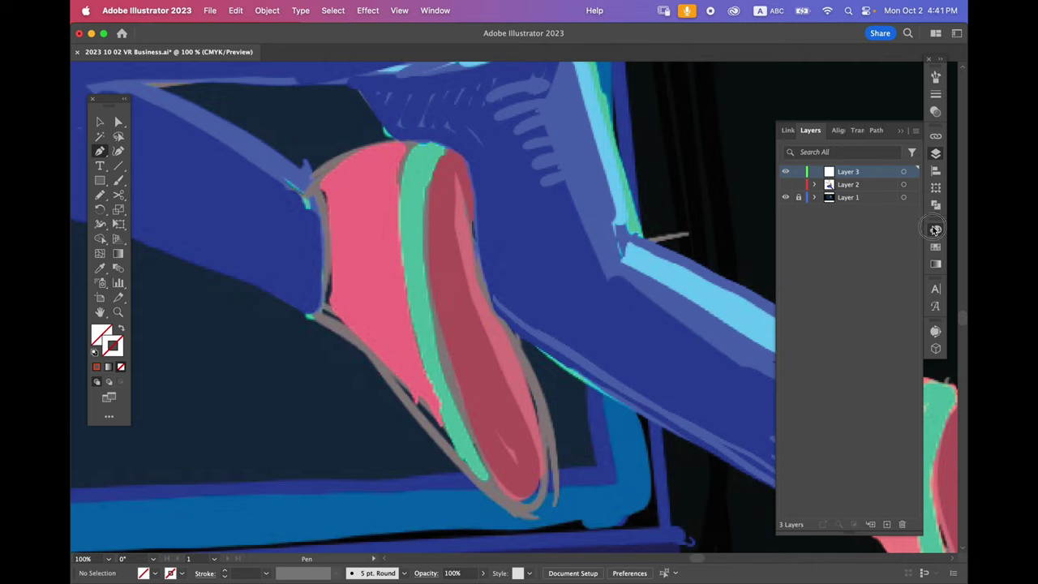
left_click(935, 230)
left_click(934, 248)
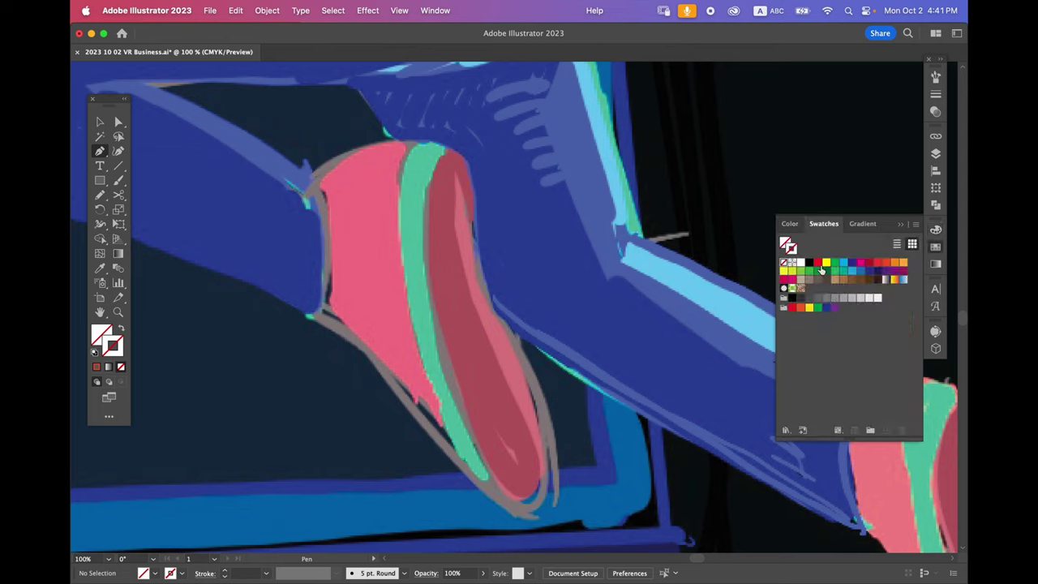
left_click(825, 263)
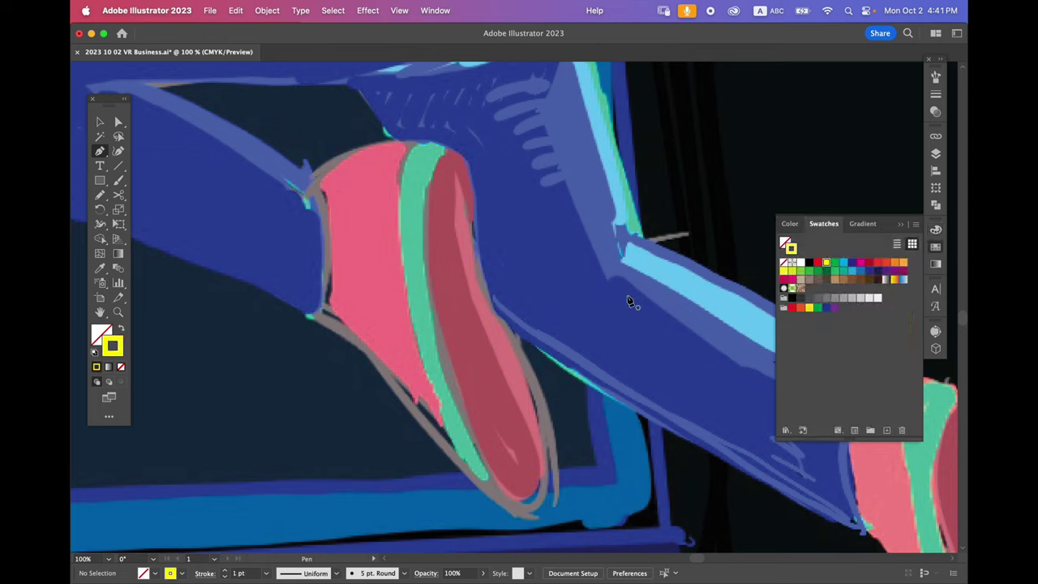
left_click(315, 176)
left_click_drag(400, 141, 438, 141)
left_click_drag(469, 174, 432, 229)
key("super+z")
scroll(479, 225, "down", 3)
scroll(479, 225, "right", 2)
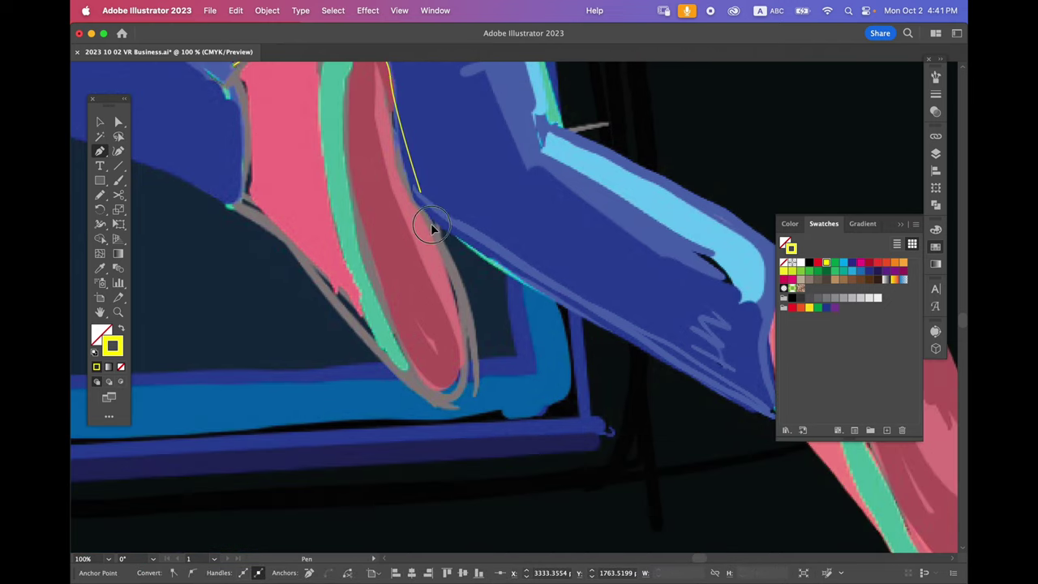
- Continue the bent leg's shoe outline around the toe and up the shoe's upper, closing it along the trouser cuff
left_click_drag(466, 307, 476, 347)
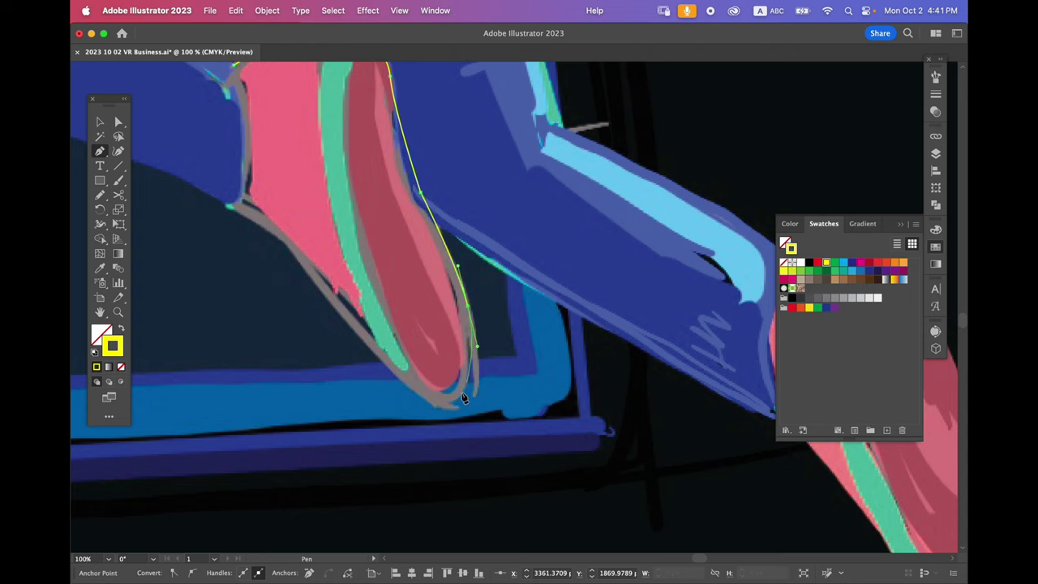
left_click_drag(442, 405, 420, 407)
scroll(454, 401, "left", 5)
scroll(454, 401, "up", 2)
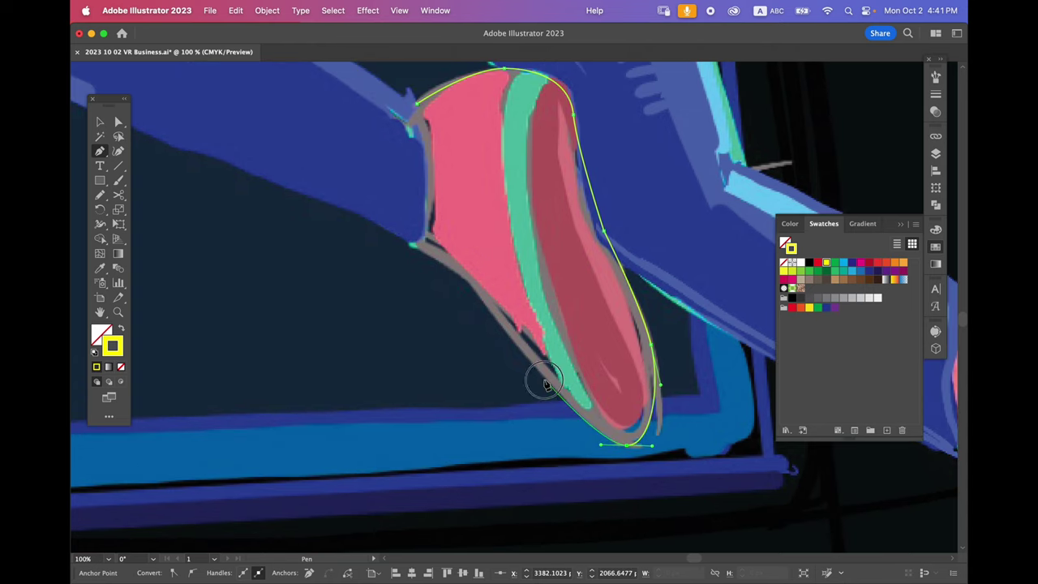
left_click_drag(411, 244, 389, 233)
scroll(436, 235, "up", 3)
scroll(437, 235, "left", 1)
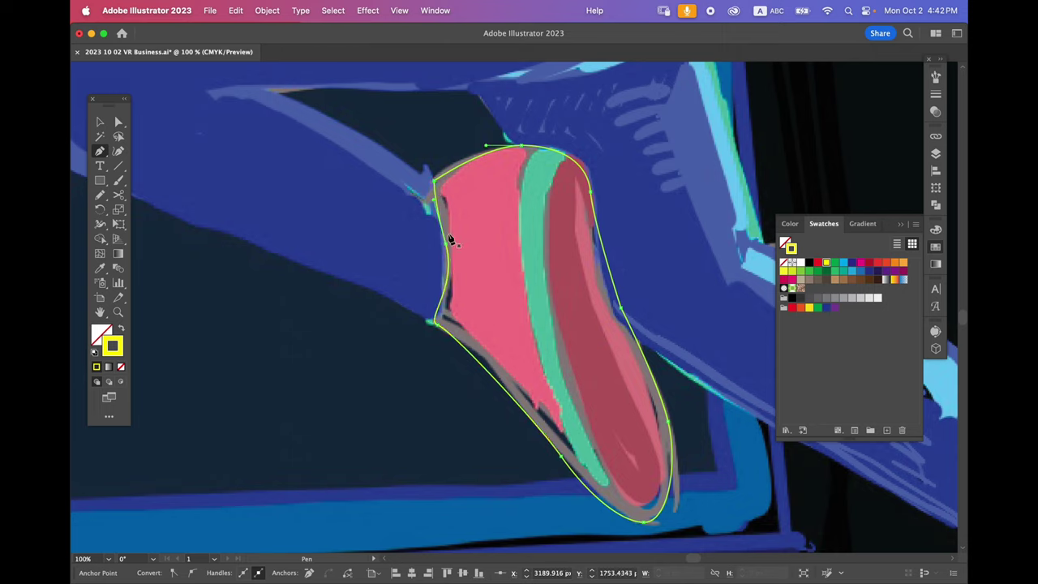
- Curve the bent leg's shoe outline inward along the trouser cuff, finish the path and deselect it
left_click_drag(446, 247, 456, 235)
key("super+shift+a")
left_click(377, 328, "super")
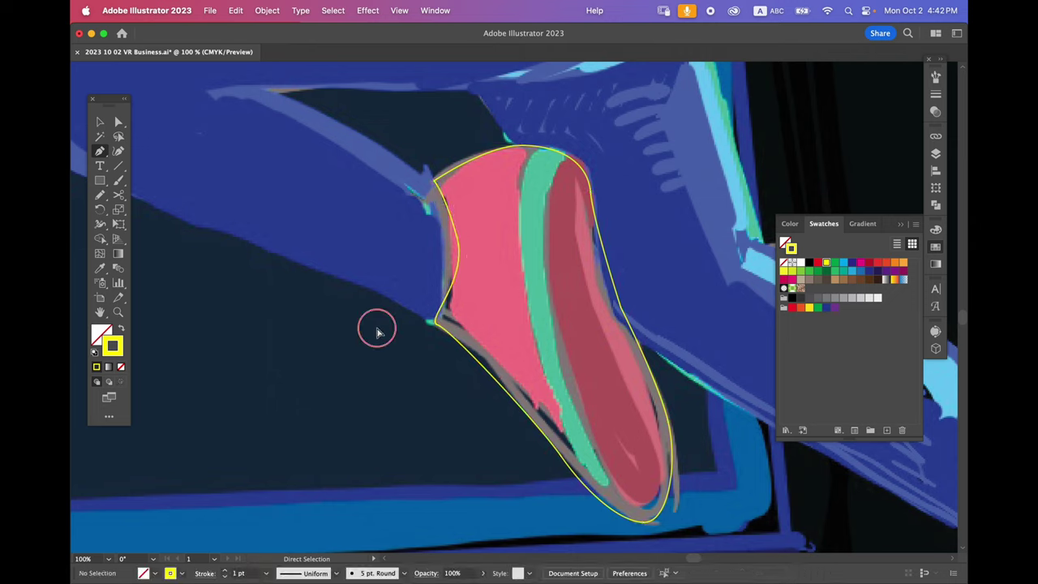
- Draw a closed sole shape on the bent leg's shoe, following the dark sole's inner edge and overshooting the outline on the outer side
left_click_drag(590, 165, 545, 208)
left_click_drag(538, 286, 412, 142)
left_click_drag(456, 250, 479, 316)
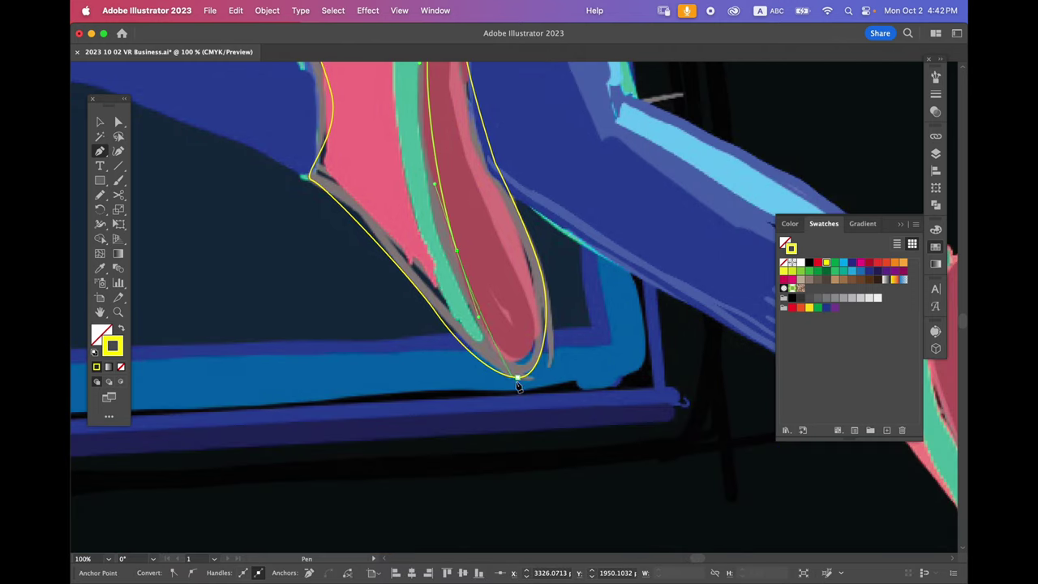
left_click_drag(536, 382, 563, 377)
left_click_drag(563, 281, 574, 410)
left_click_drag(558, 256, 477, 219)
left_click(474, 148)
- Trim the sole shape's overhang back to the shoe outline with Shape Builder
left_click(528, 154, "super")
left_click(477, 220, "super")
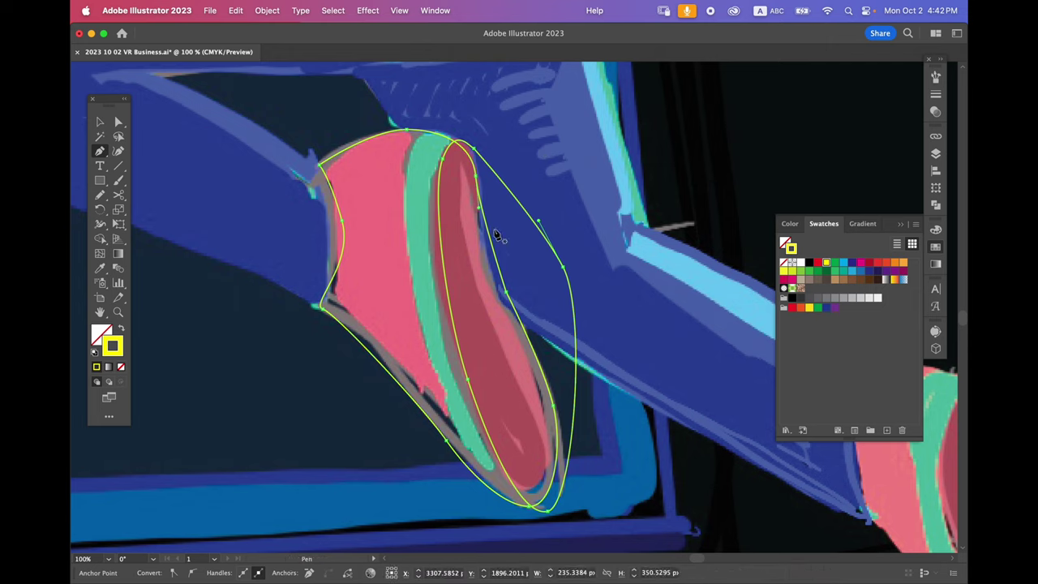
key("shift+m")
left_click(537, 268, "alt")
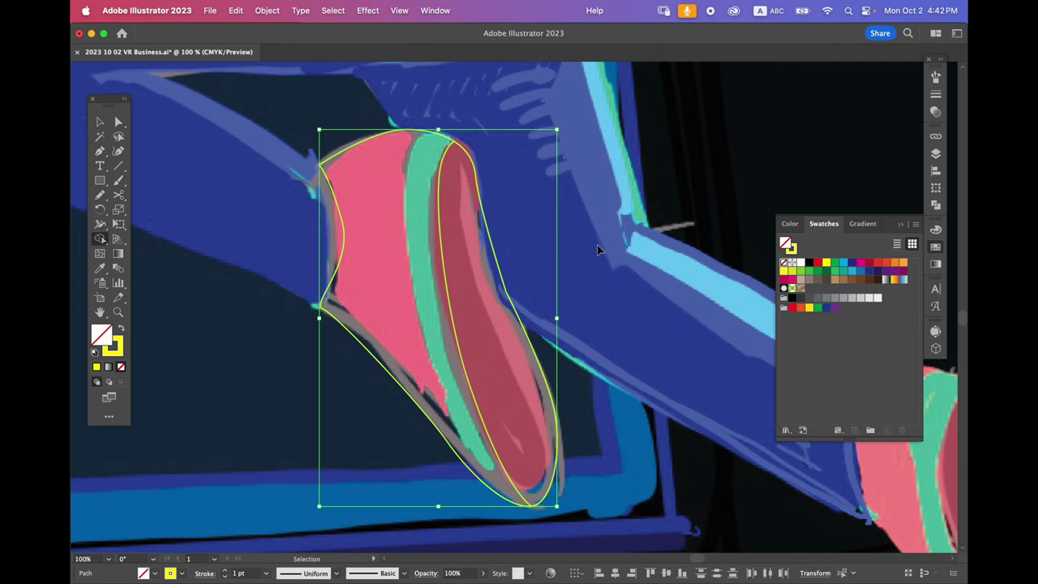
- Draw a closed shape along the green stripe's inner edge, overshooting the toe and outer side of the bent leg's shoe
key("p")
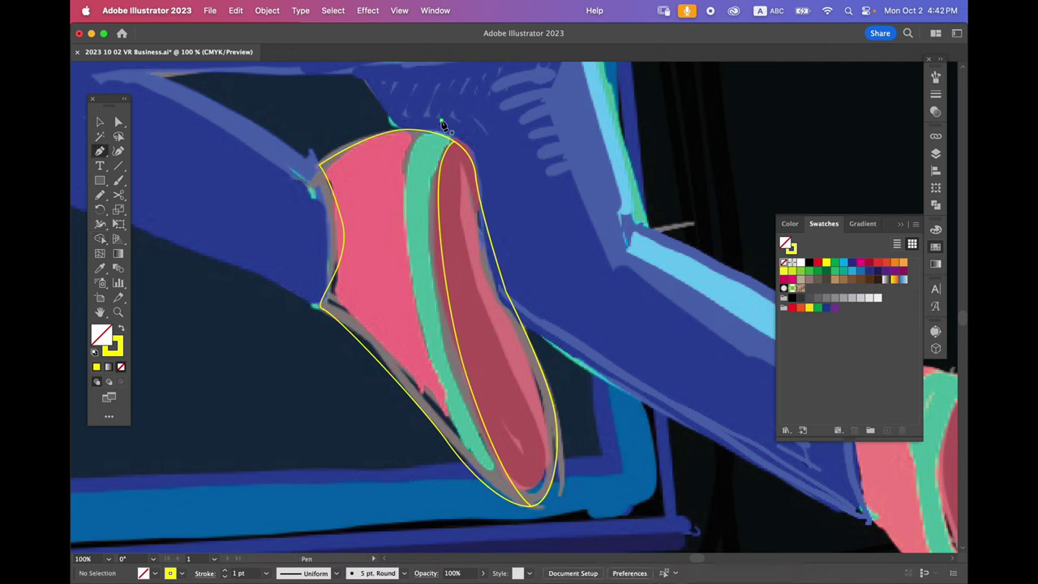
left_click(406, 197, "super")
left_click_drag(442, 405, 462, 450)
left_click_drag(496, 509, 499, 515)
left_click(496, 510)
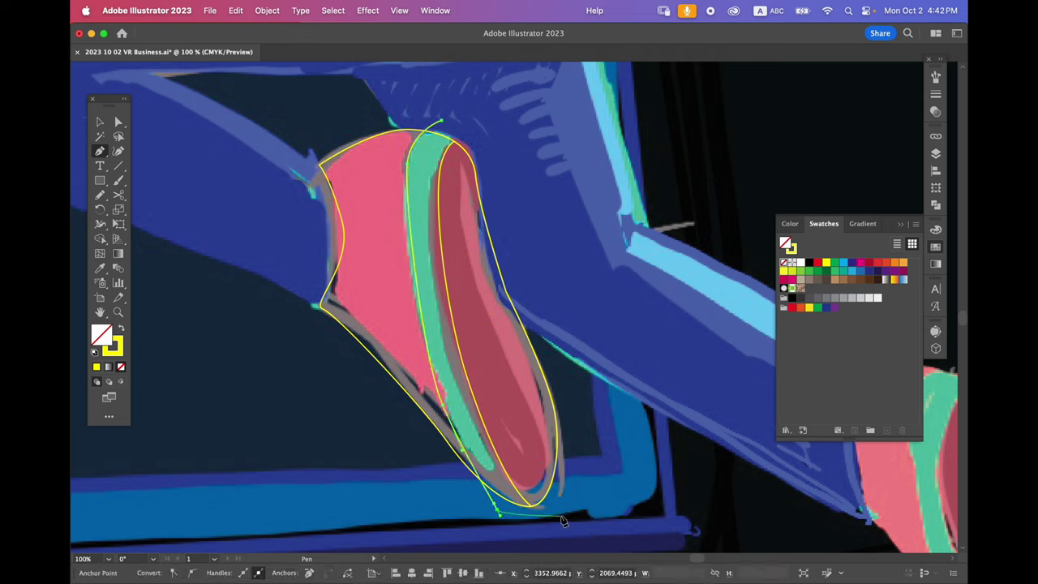
left_click(565, 515)
left_click(613, 381)
left_click(580, 227)
left_click(442, 123)
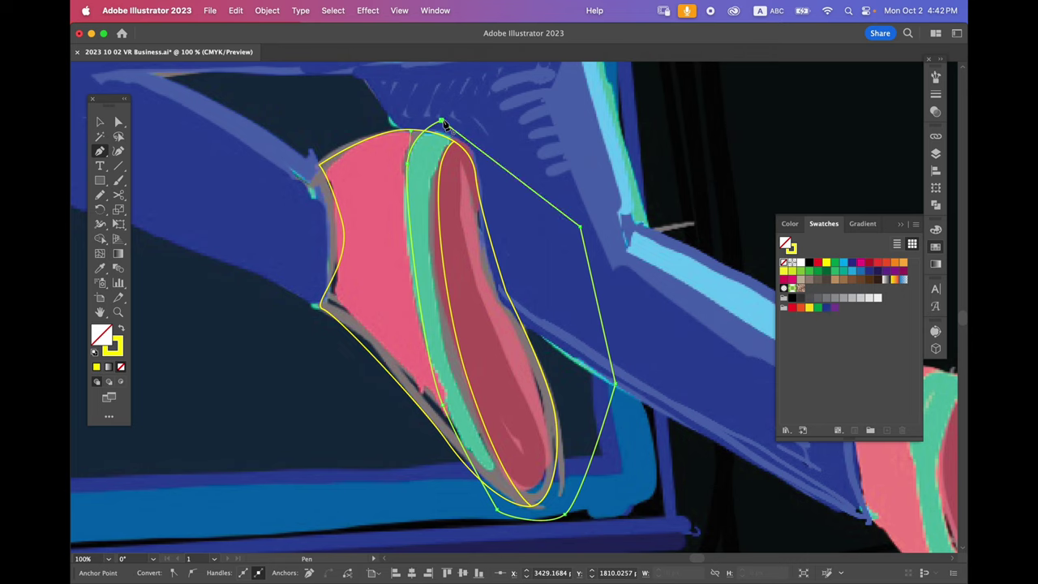
left_click(426, 110, "super")
- Trim the green stripe shape's overhang to the shoe outline with Shape Builder and deselect everything
key("v")
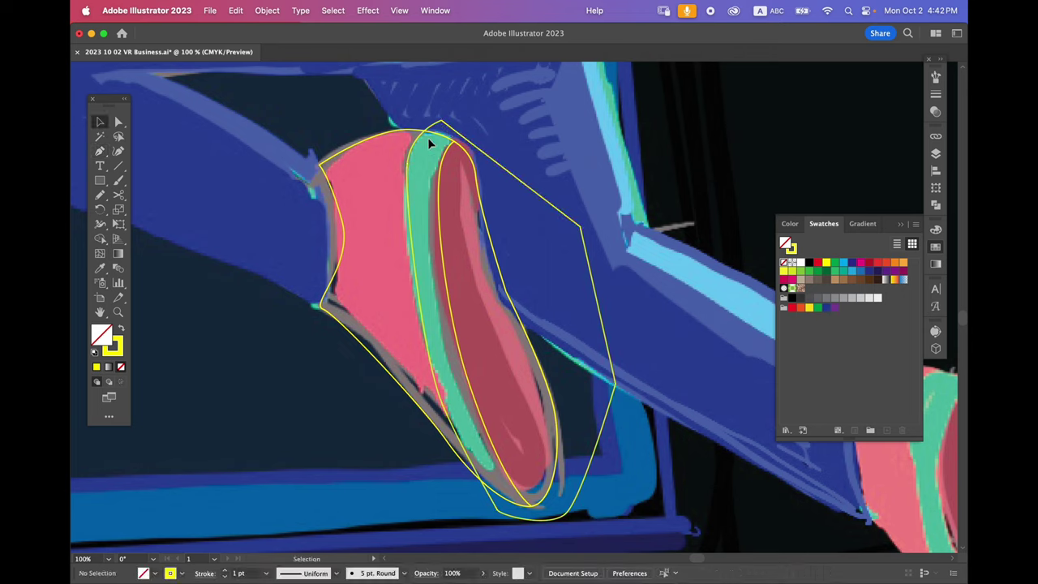
left_click(429, 142)
key("shift+m")
left_click(571, 303, "alt")
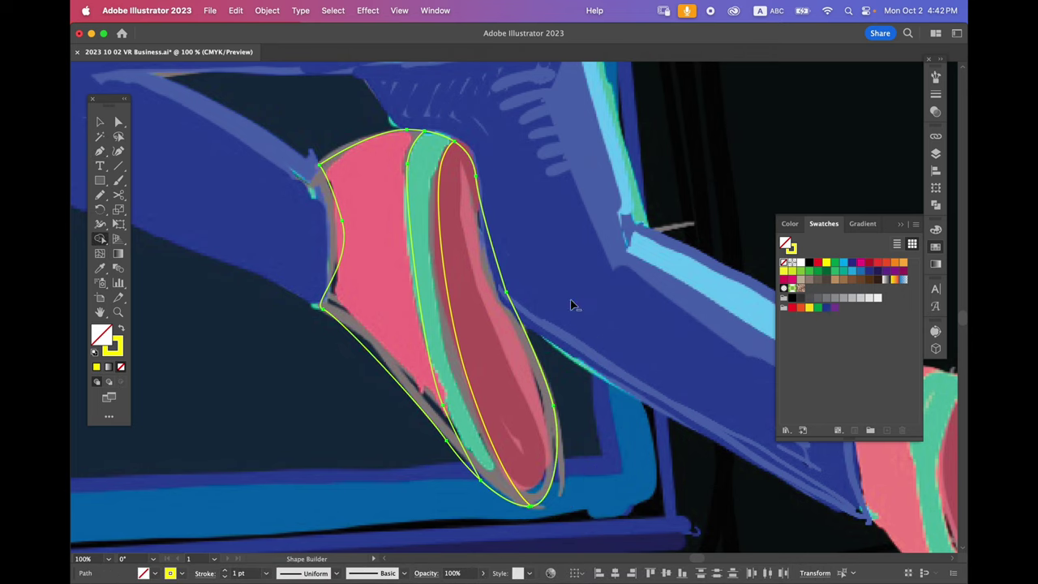
left_click(617, 253, "super")
key("v")
left_click(441, 255)
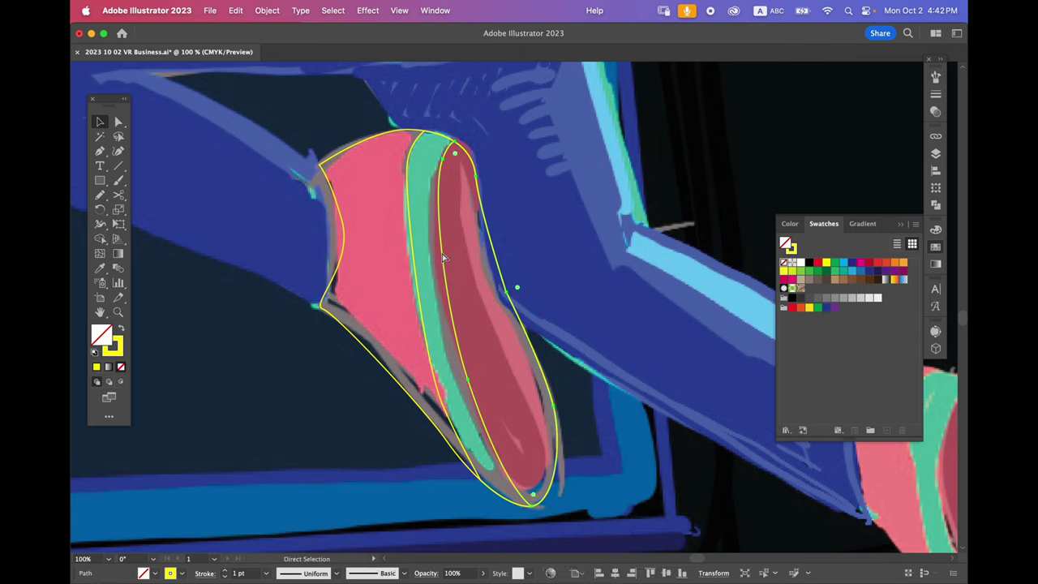
left_click(314, 384, "super")
- Draw a closed shading shape that curves across the shoe from toe to cuff and loops around outside its upper part
key("p")
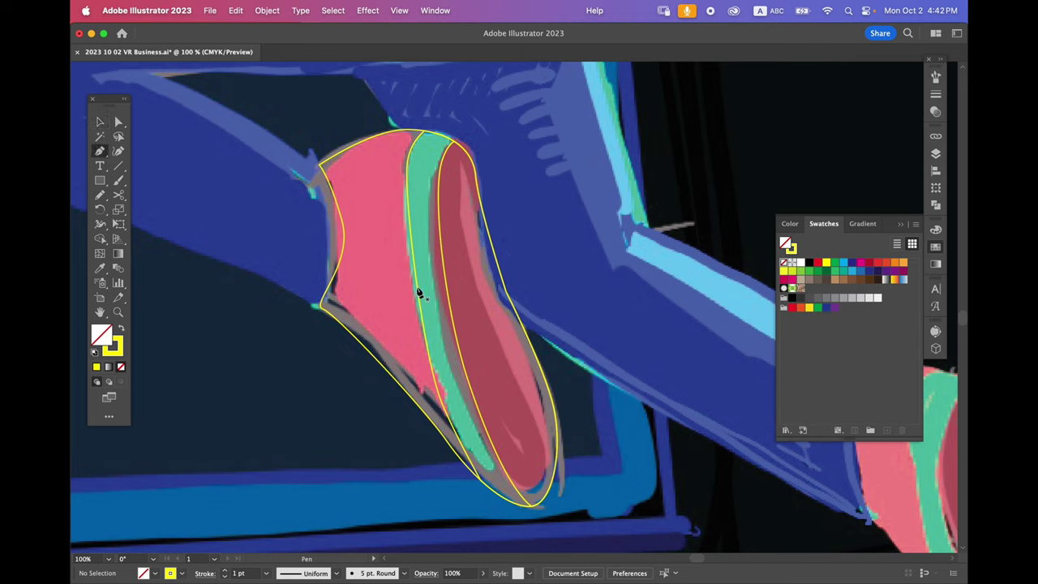
left_click(571, 461)
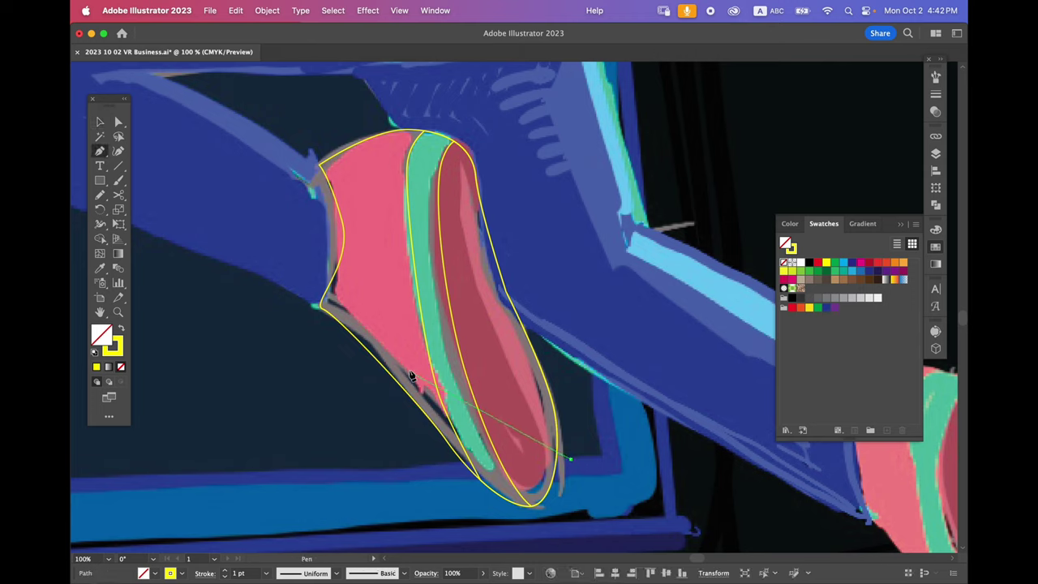
left_click(308, 284)
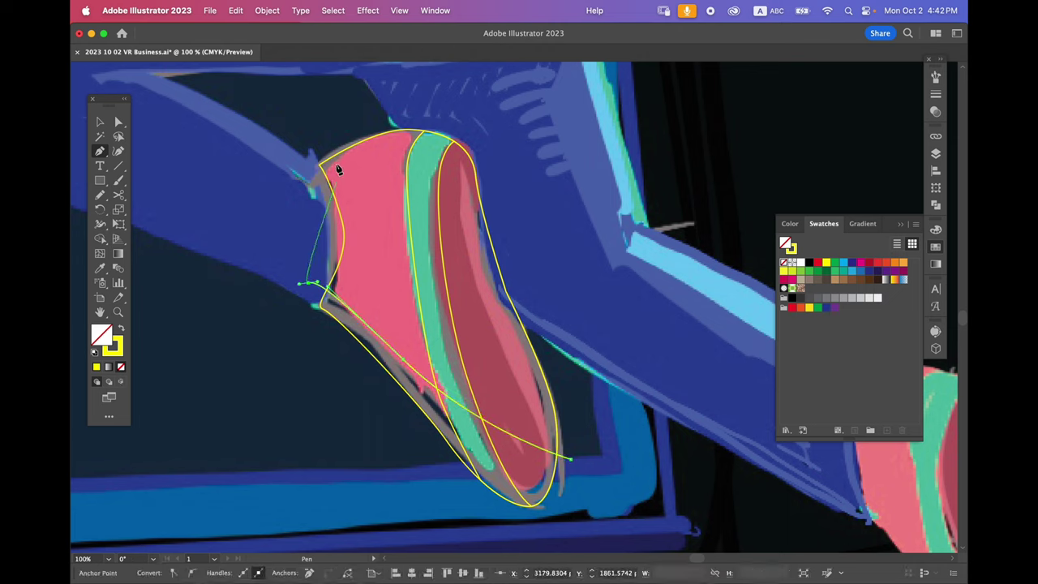
left_click(308, 134)
left_click(413, 88)
left_click(488, 99)
left_click(535, 136)
left_click(606, 406)
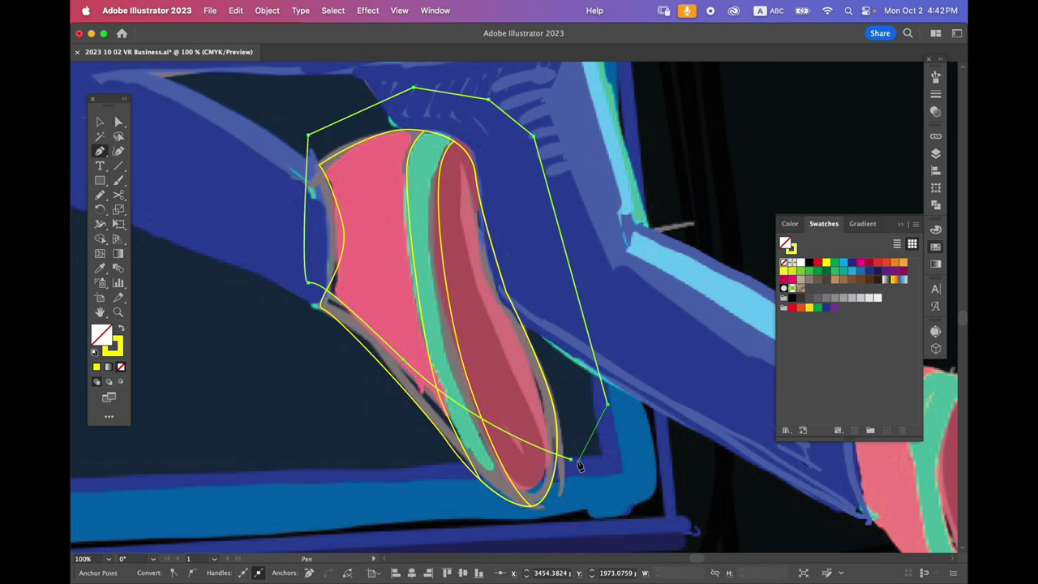
left_click(571, 461)
left_click(604, 475, "super")
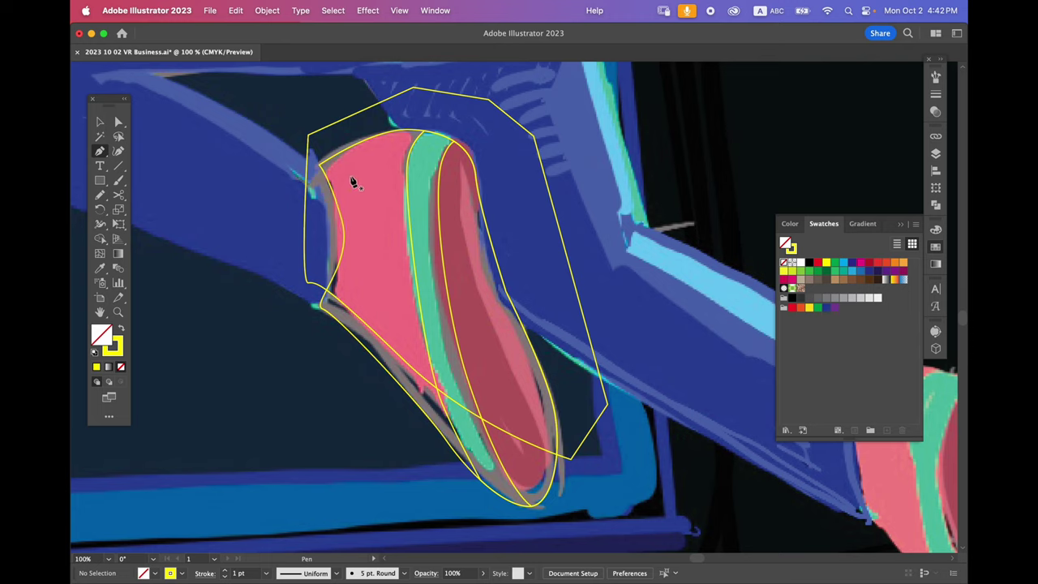
- Flatten the shoe outline's curve along the trouser cuff and round off its upper cuff corner
left_click_drag(344, 236, 337, 214)
left_click_drag(352, 258, 339, 271)
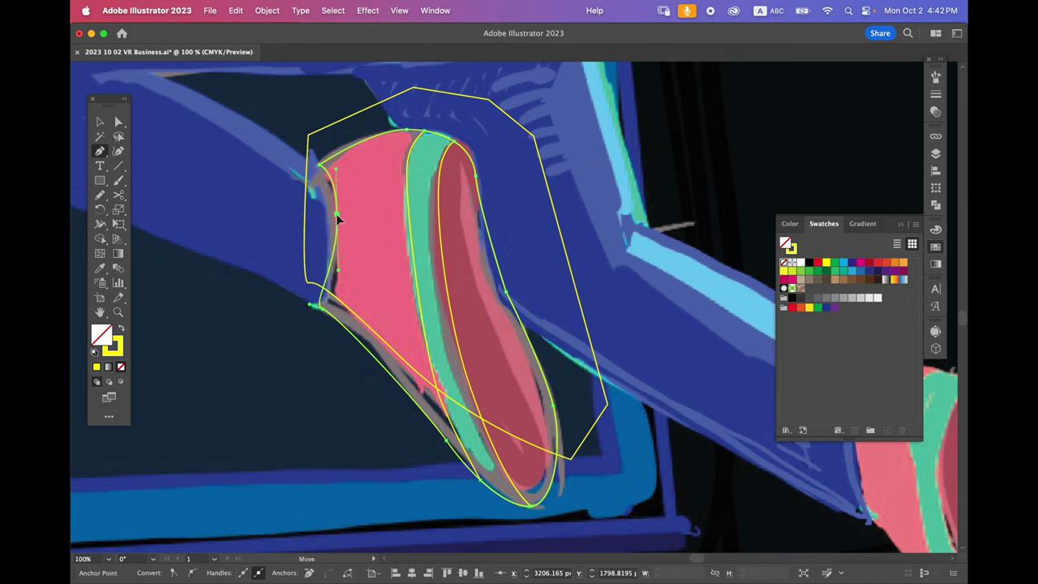
left_click_drag(337, 215, 337, 230)
left_click_drag(318, 166, 333, 156)
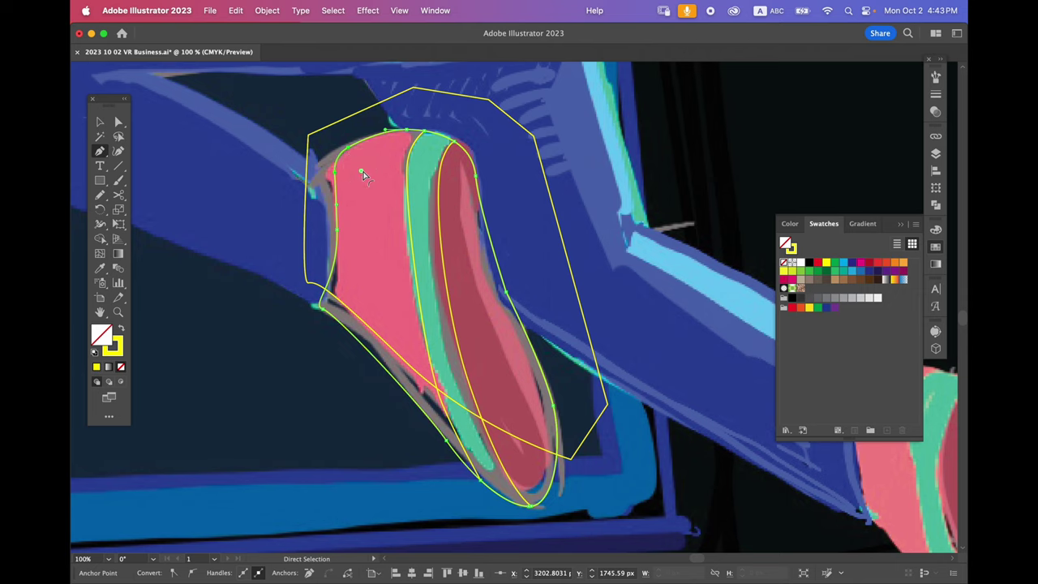
- Round the shoe outline's lower cuff corner and refine the cuff edge's curve and upper corner to match the sketch
mouse_move(340, 236)
left_mouse_down()
mouse_move(347, 245)
mouse_move(347, 233)
left_mouse_up()
key("super+z")
mouse_move(323, 309)
left_mouse_down()
mouse_move(331, 322)
mouse_move(329, 313)
left_mouse_up()
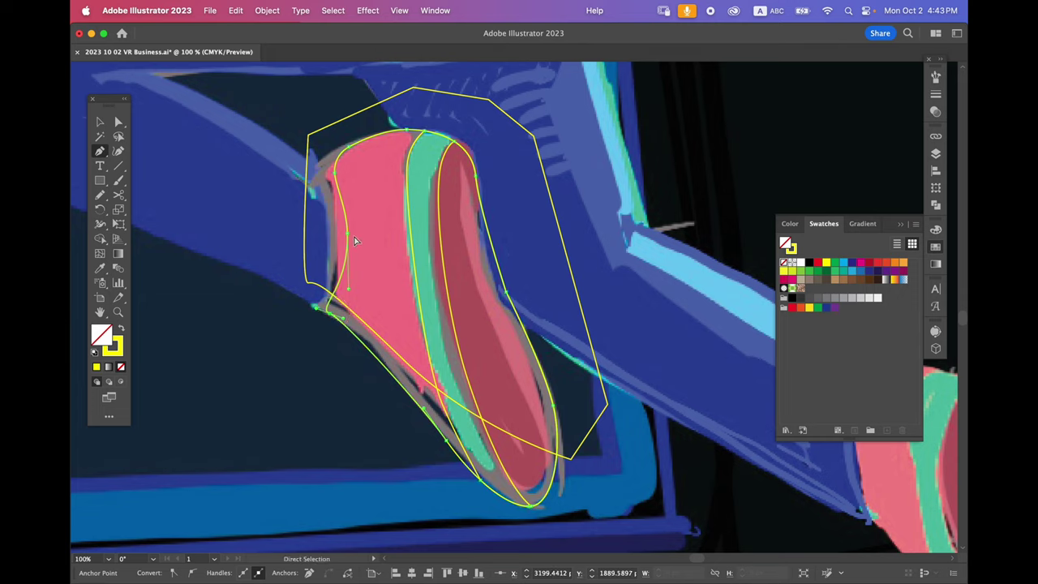
mouse_move(347, 243)
left_mouse_down()
mouse_move(326, 230)
mouse_move(352, 232)
mouse_move(338, 227)
left_mouse_up()
left_click_drag(336, 170, 328, 177)
- Trim the shading shape's overhang around the bent leg's shoe with Shape Builder and deselect the shapes
key("v")
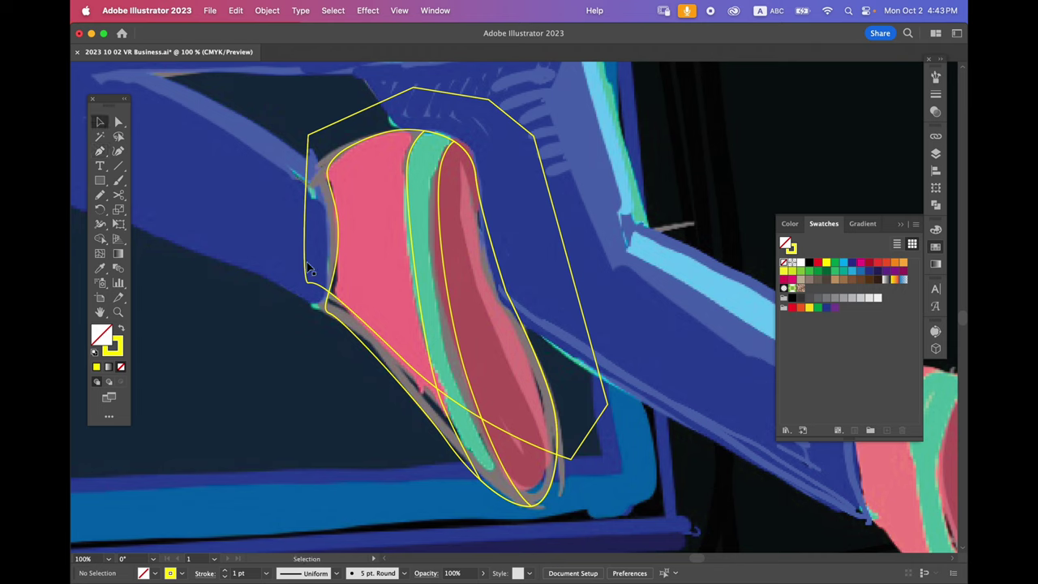
left_click(377, 309)
key("shift+m")
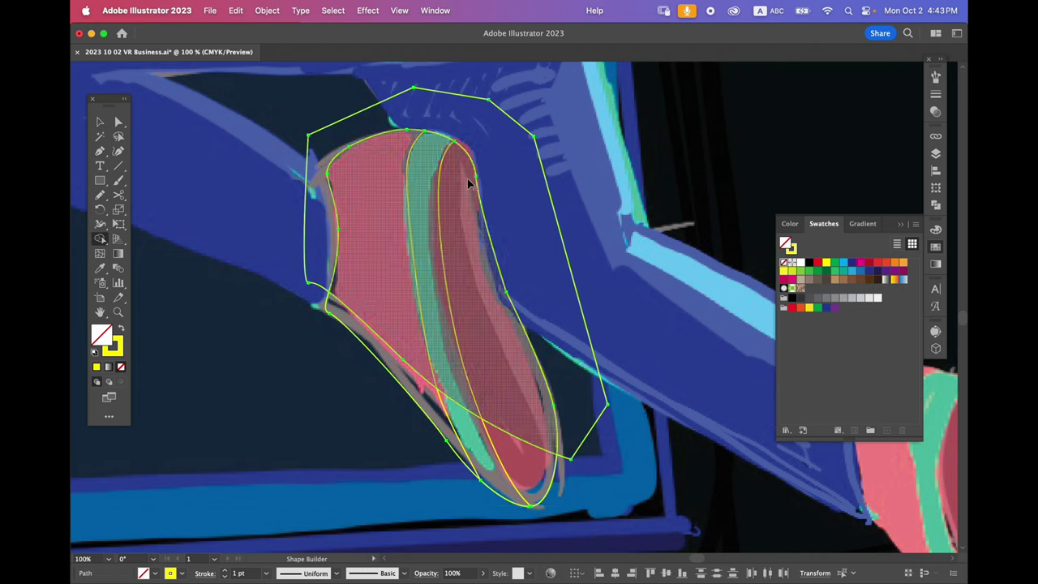
left_click(500, 158, "alt")
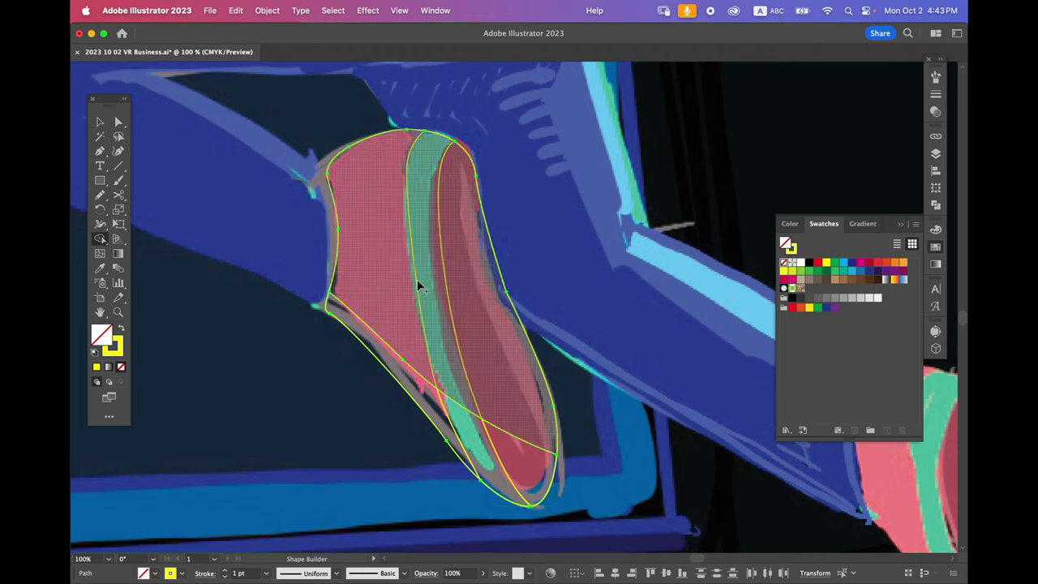
left_click(264, 354, "super")
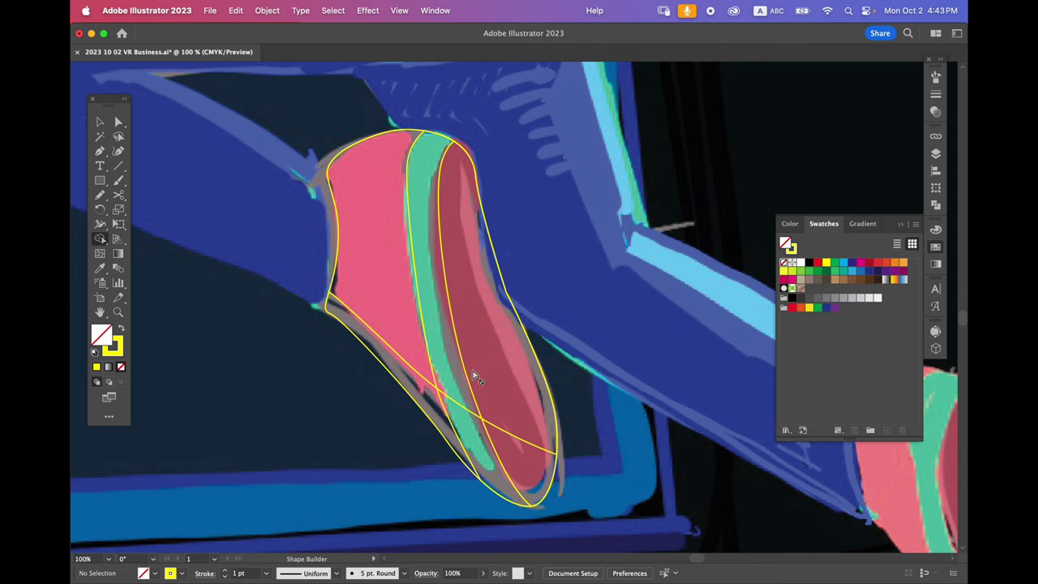
- Start the extended leg's shoe outline with the Pen tool at the top of its green stripe
key("super+minus")
left_click_drag(562, 373, 449, 246)
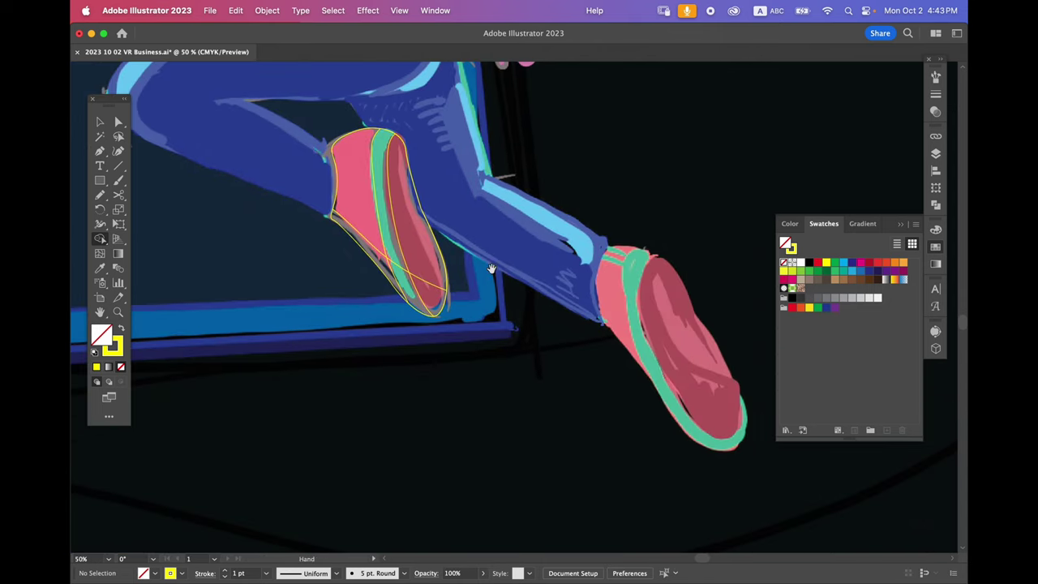
left_click_drag(623, 323, 477, 337)
left_click(459, 345, "super")
left_click(489, 306, "super")
left_click_drag(535, 272, 446, 405)
key("p")
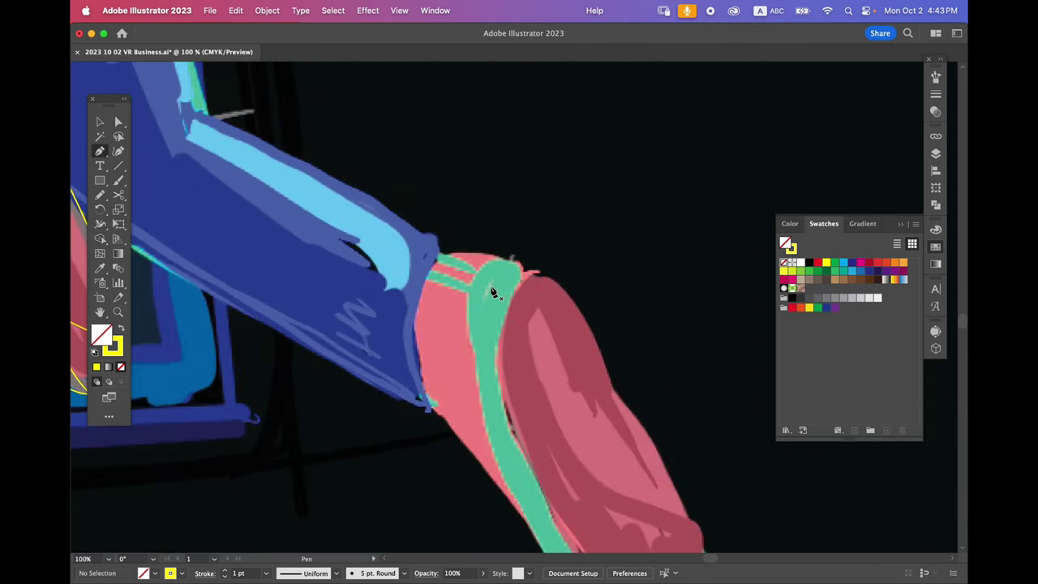
scroll(451, 259, "down", 3)
left_click(511, 169)
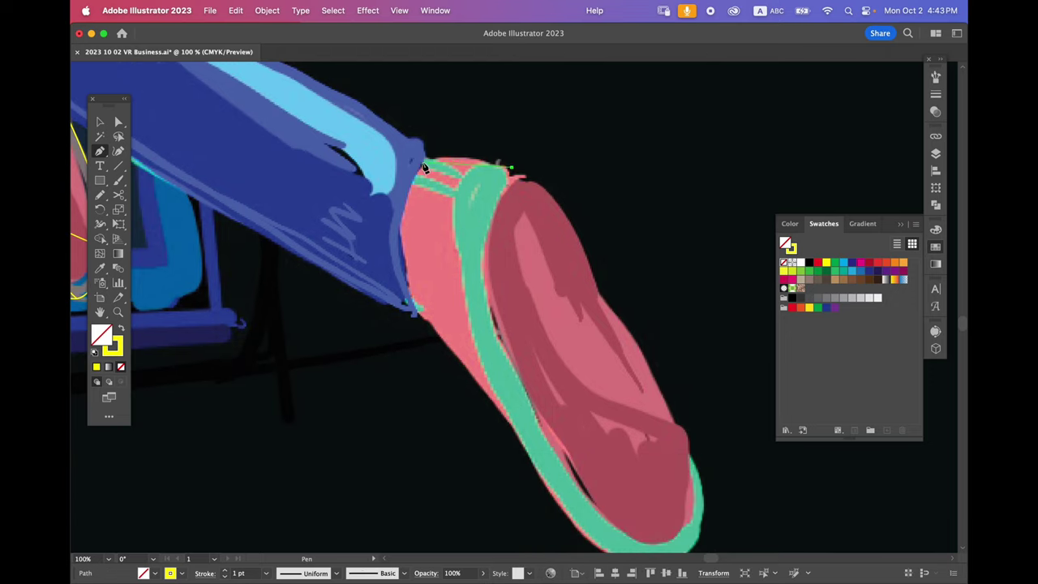